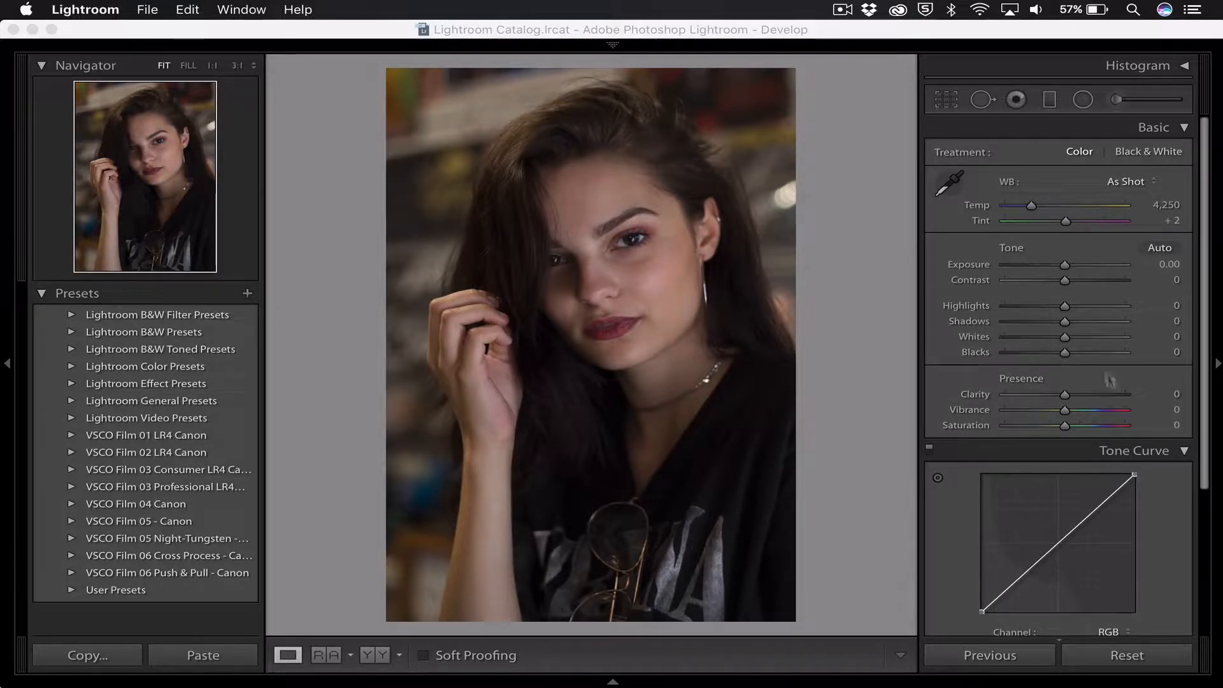
Step: Turn on chromatic aberration removal and profile corrections in the photo's lens corrections
{"action": "left_click", "coordinate": [1163, 452]}
{"action": "left_click", "coordinate": [1163, 453]}
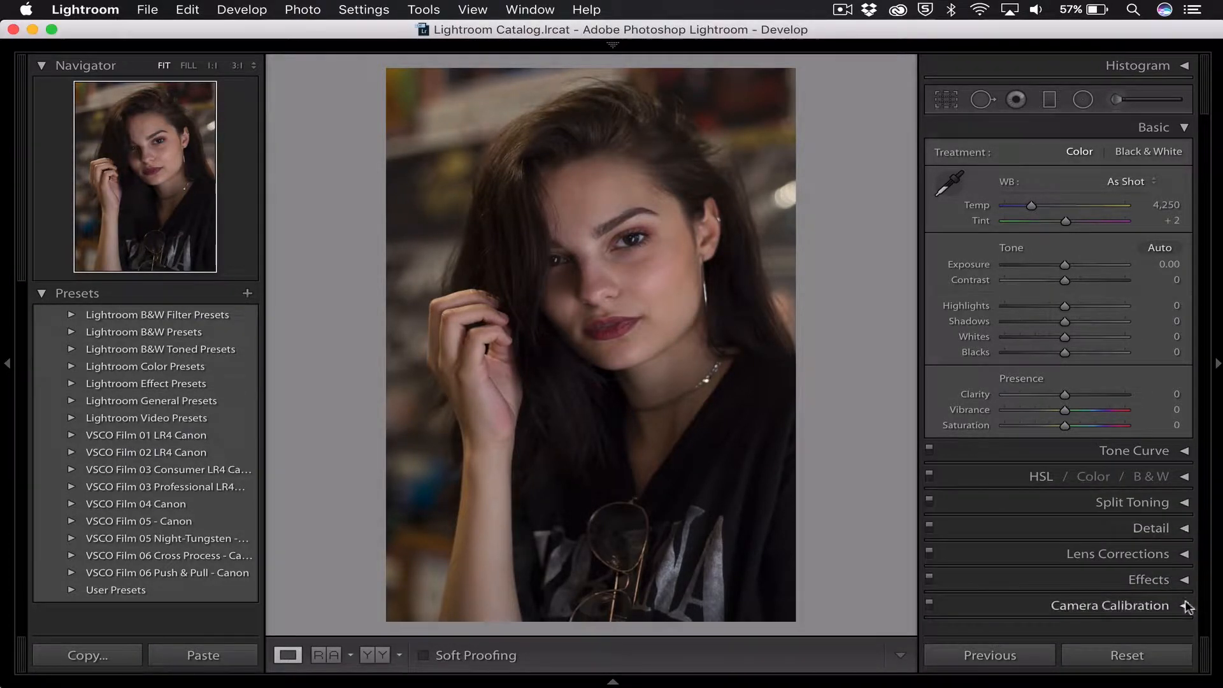
{"action": "left_click", "coordinate": [1179, 555]}
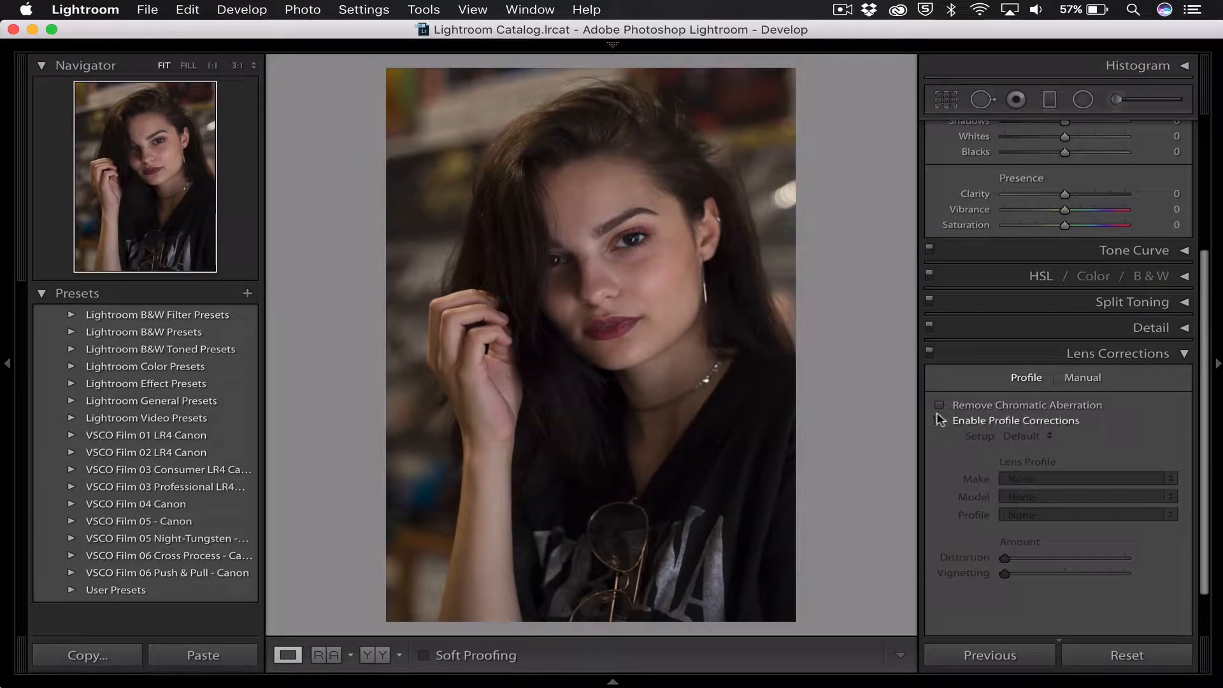
{"action": "left_click", "coordinate": [941, 405]}
{"action": "left_click", "coordinate": [941, 421]}
{"action": "left_click", "coordinate": [1140, 353]}
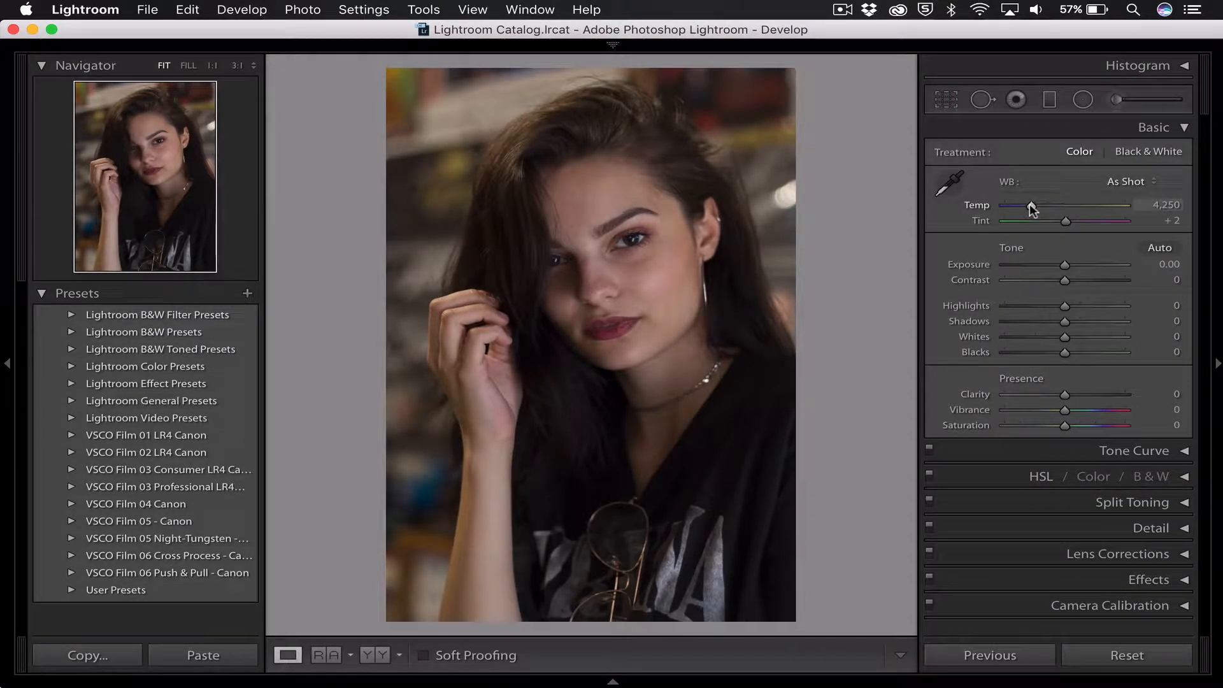
Step: Cool the white balance to a temperature of 4,117 and set Contrast to -26
{"action": "left_click_drag", "start_coordinate": [1029, 204], "coordinate": [1030, 205]}
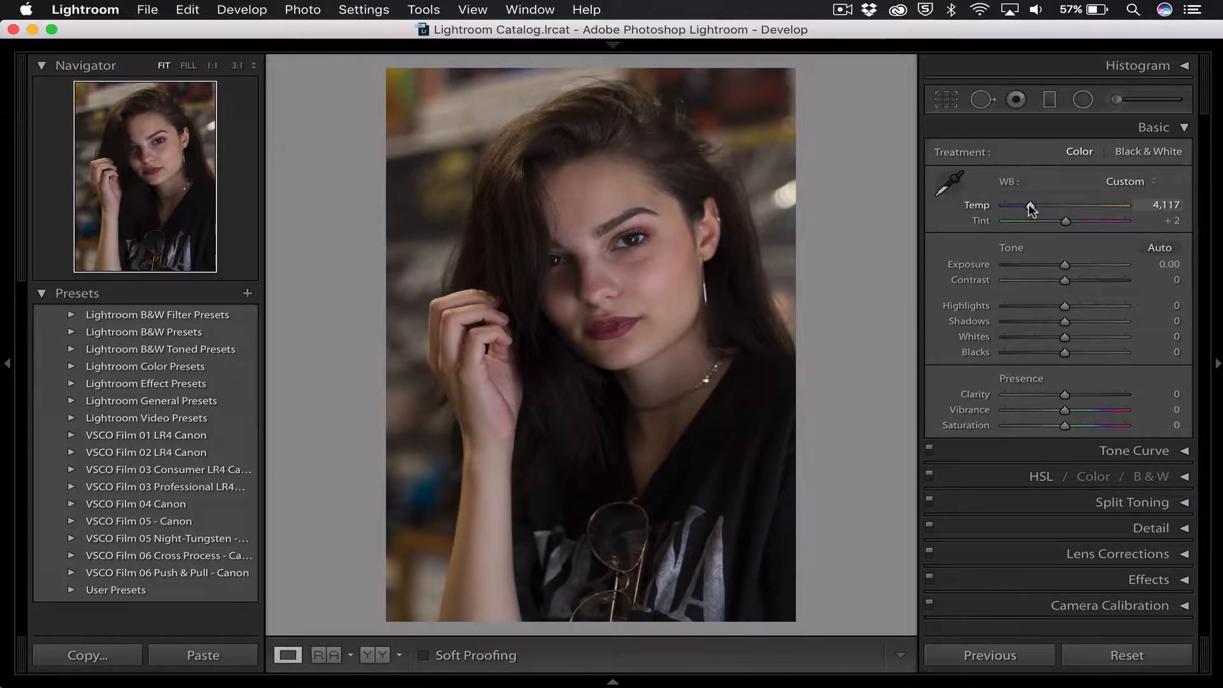
{"action": "left_click", "coordinate": [1172, 281]}
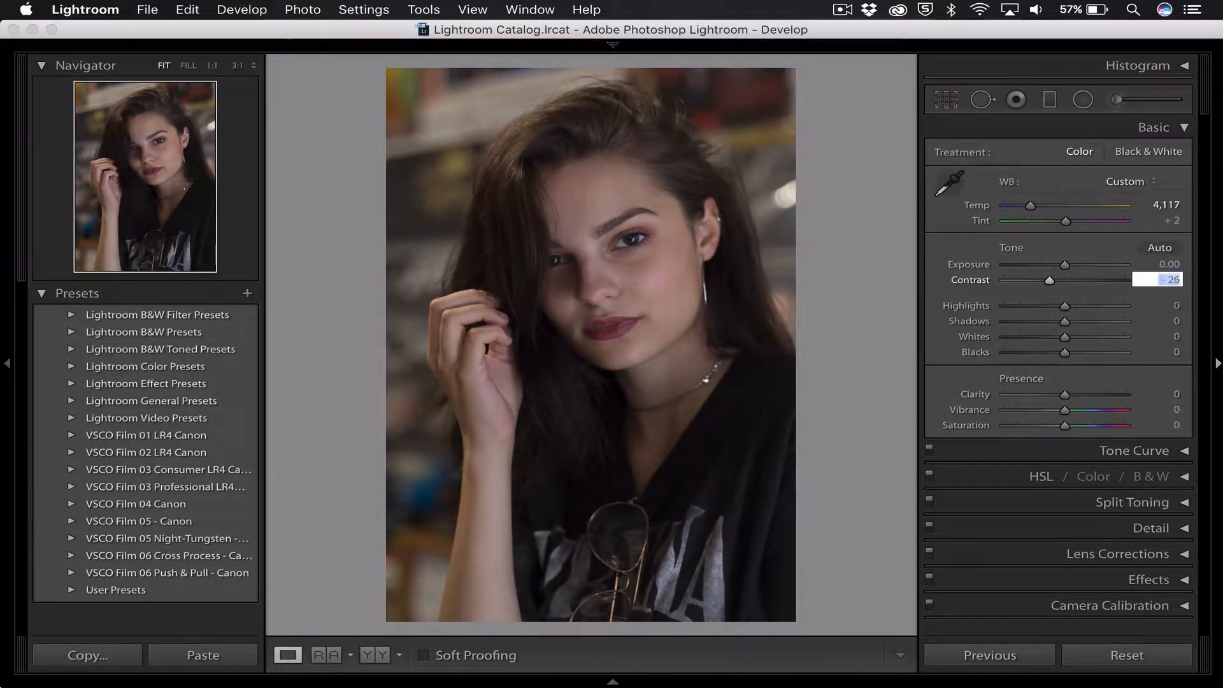
{"action": "key", "text": "Return"}
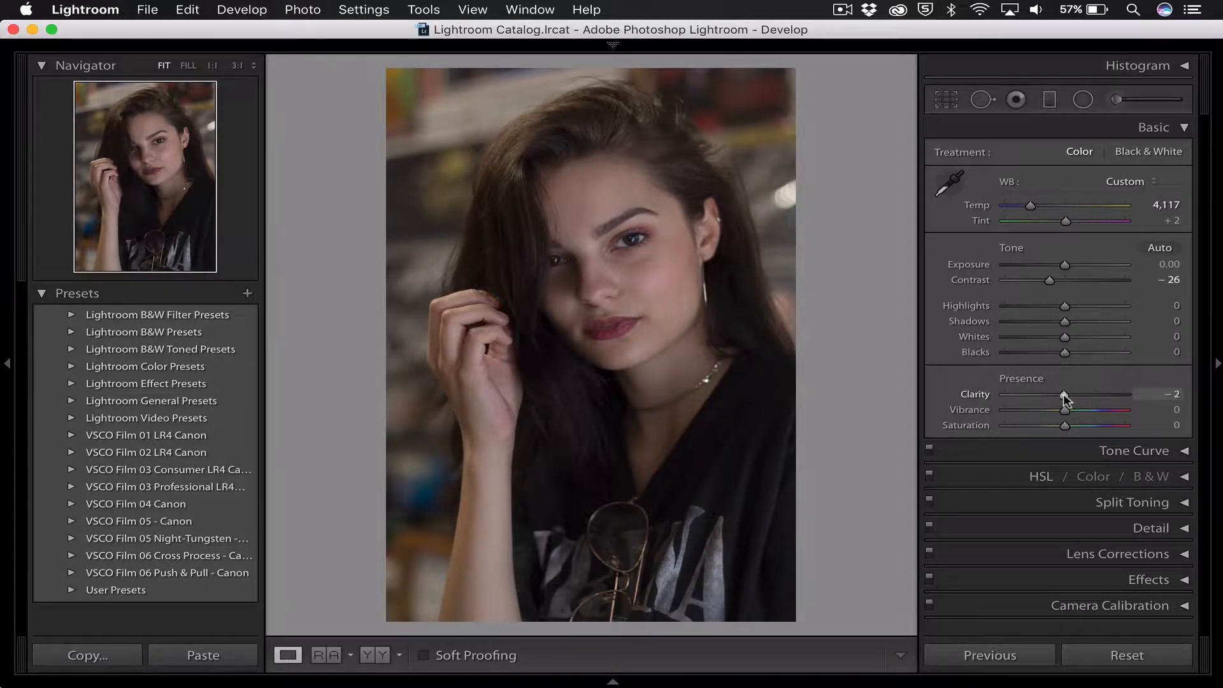
Step: Reduce Clarity to -10 and set Highlights to -18
{"action": "left_click_drag", "start_coordinate": [1062, 394], "coordinate": [1060, 395]}
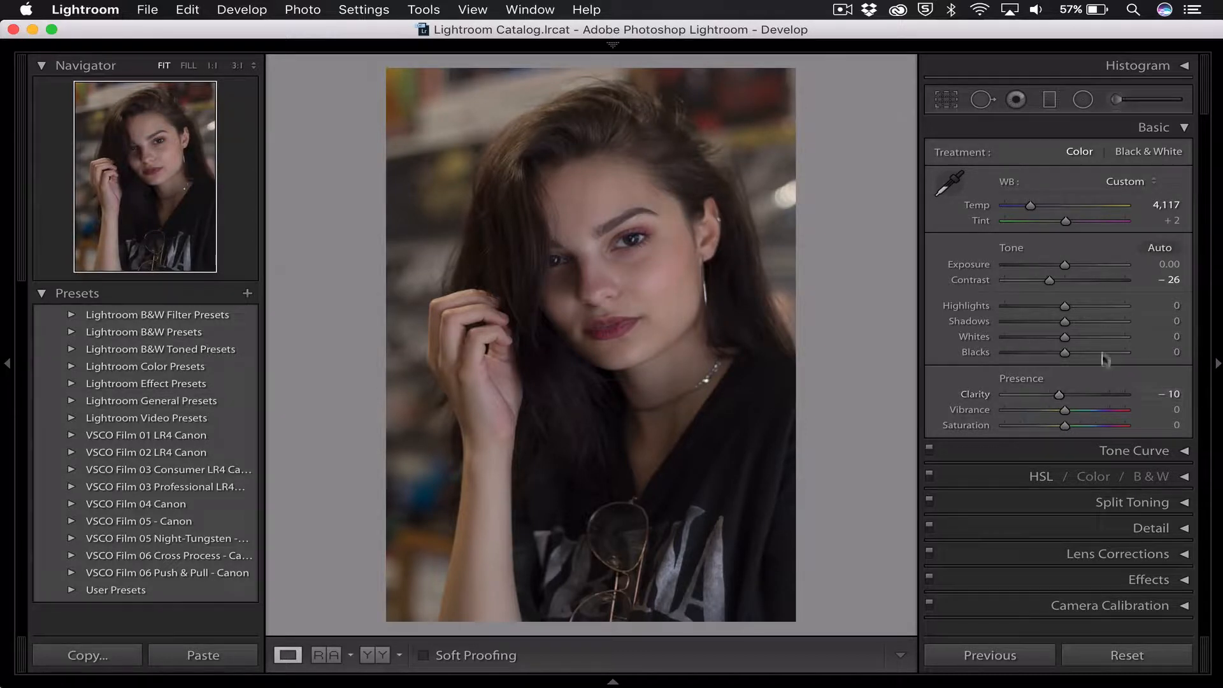
{"action": "left_click_drag", "start_coordinate": [1065, 306], "coordinate": [1053, 310]}
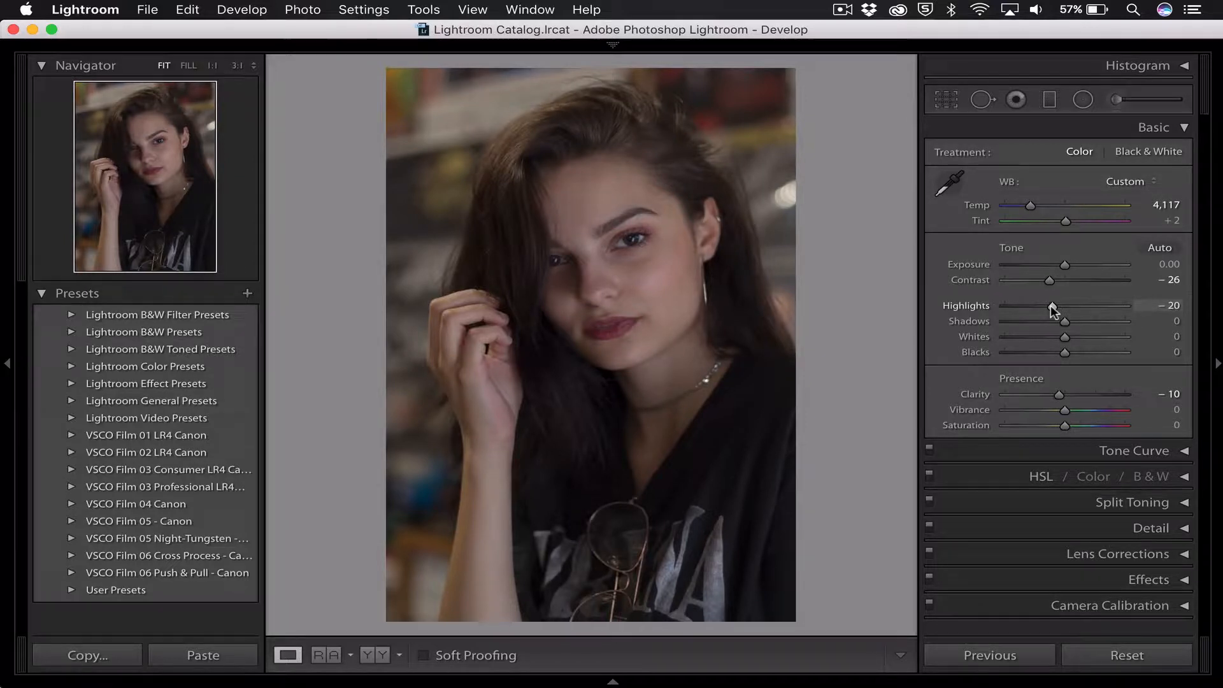
{"action": "left_click", "coordinate": [1175, 310]}
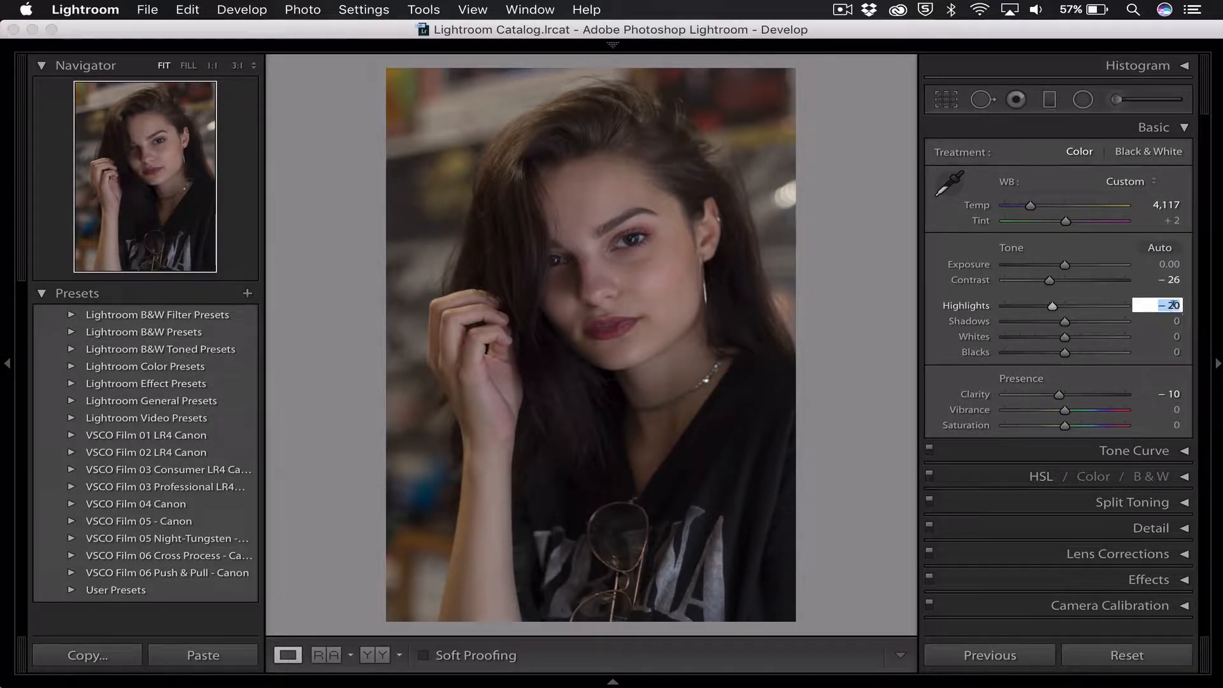
{"action": "key", "text": "BackSpace"}
{"action": "type", "text": "-18"}
{"action": "key", "text": "Return"}
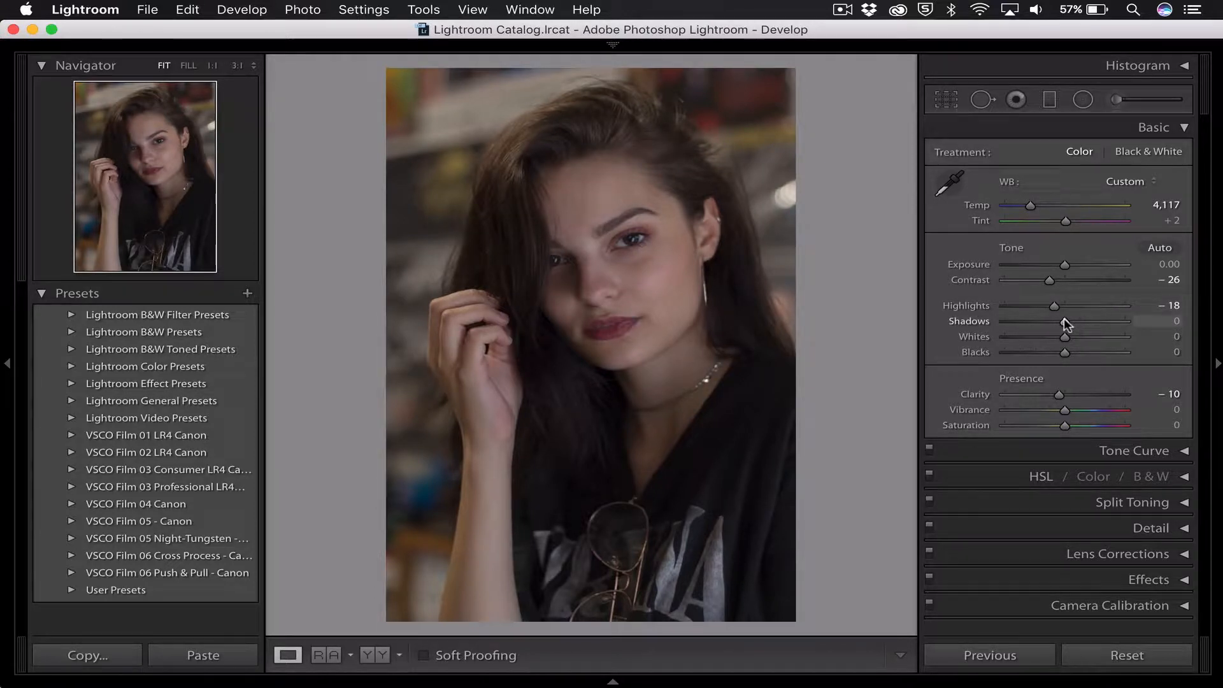
Step: Adjust the remaining tonal ranges: Shadows +10, Whites +33 and Blacks -15
{"action": "left_click_drag", "start_coordinate": [1064, 318], "coordinate": [1068, 319]}
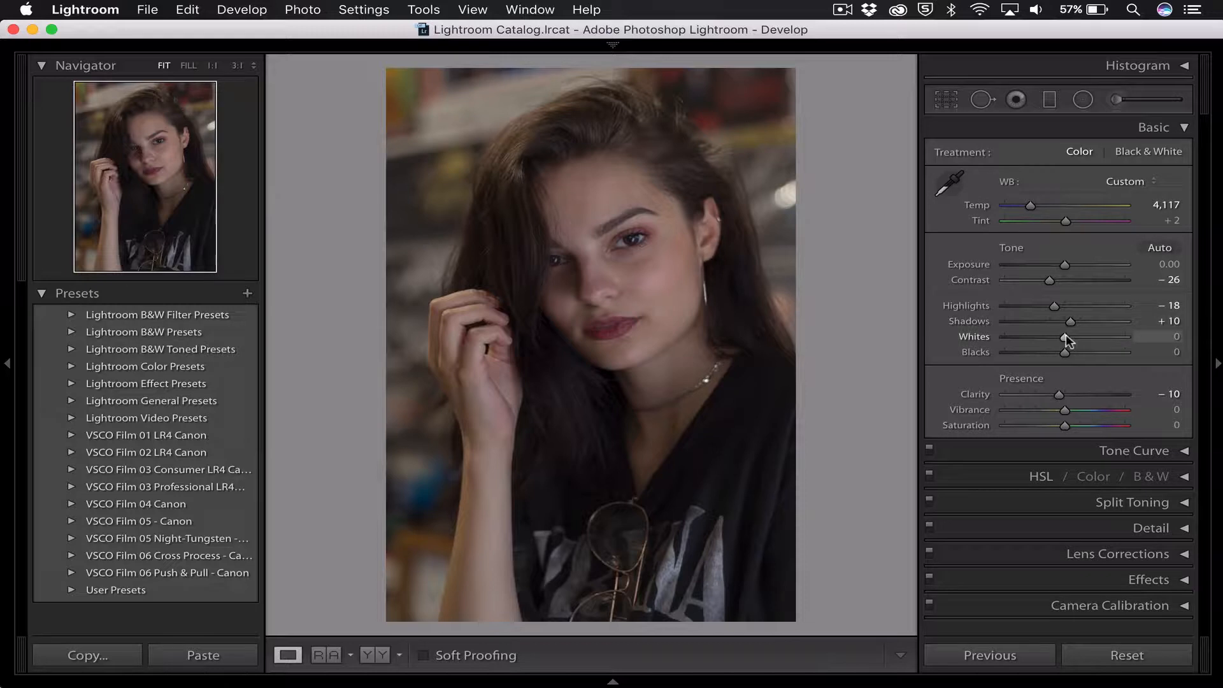
{"action": "left_click_drag", "start_coordinate": [1065, 335], "coordinate": [1086, 338]}
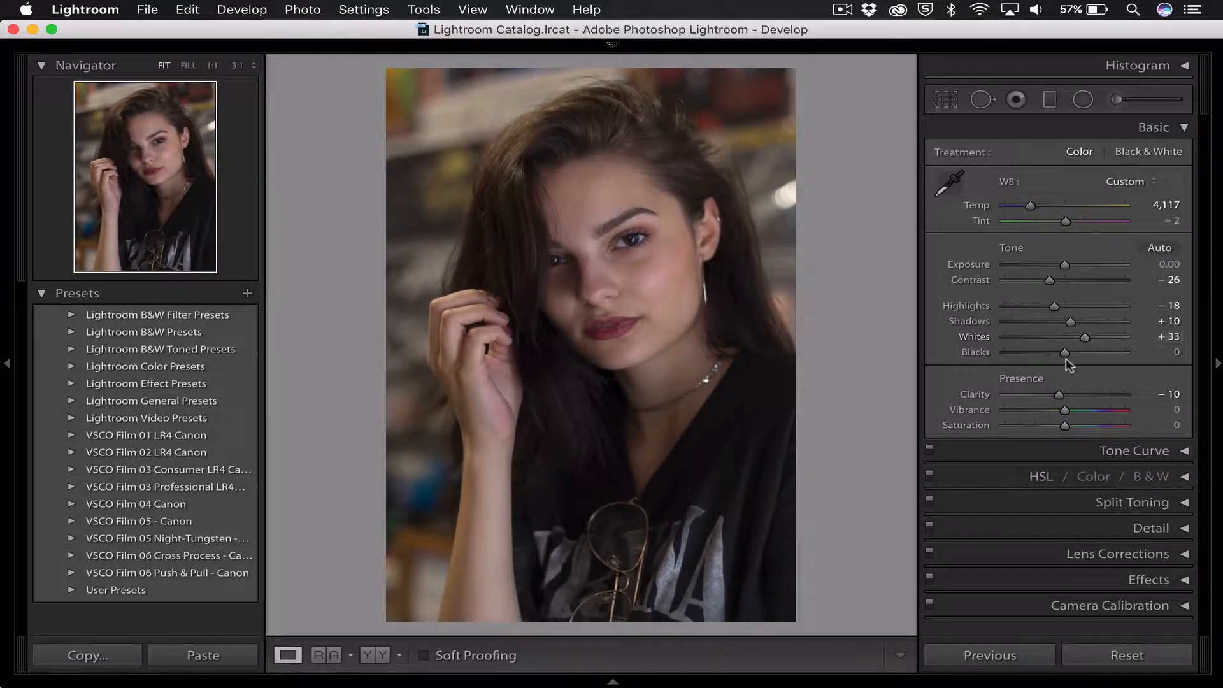
{"action": "left_click_drag", "start_coordinate": [1065, 351], "coordinate": [1056, 354]}
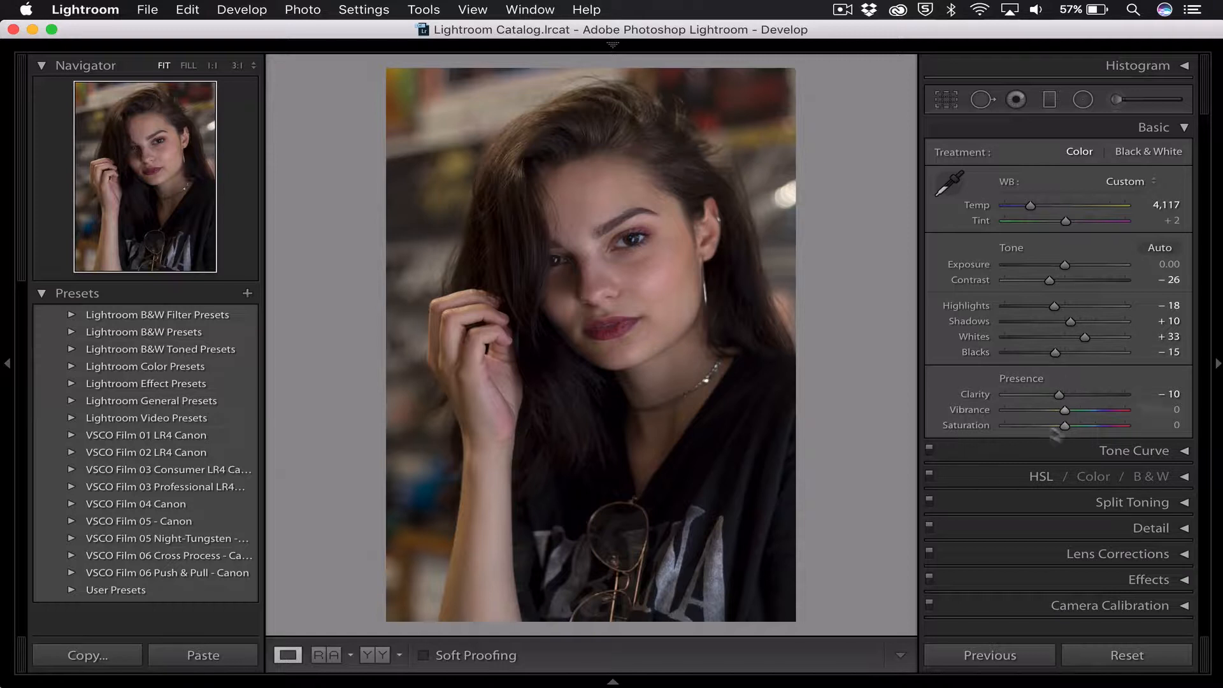
Step: Add three evenly spaced control points to the RGB tone curve, at about a quarter, half and three quarters
{"action": "left_click", "coordinate": [1175, 452]}
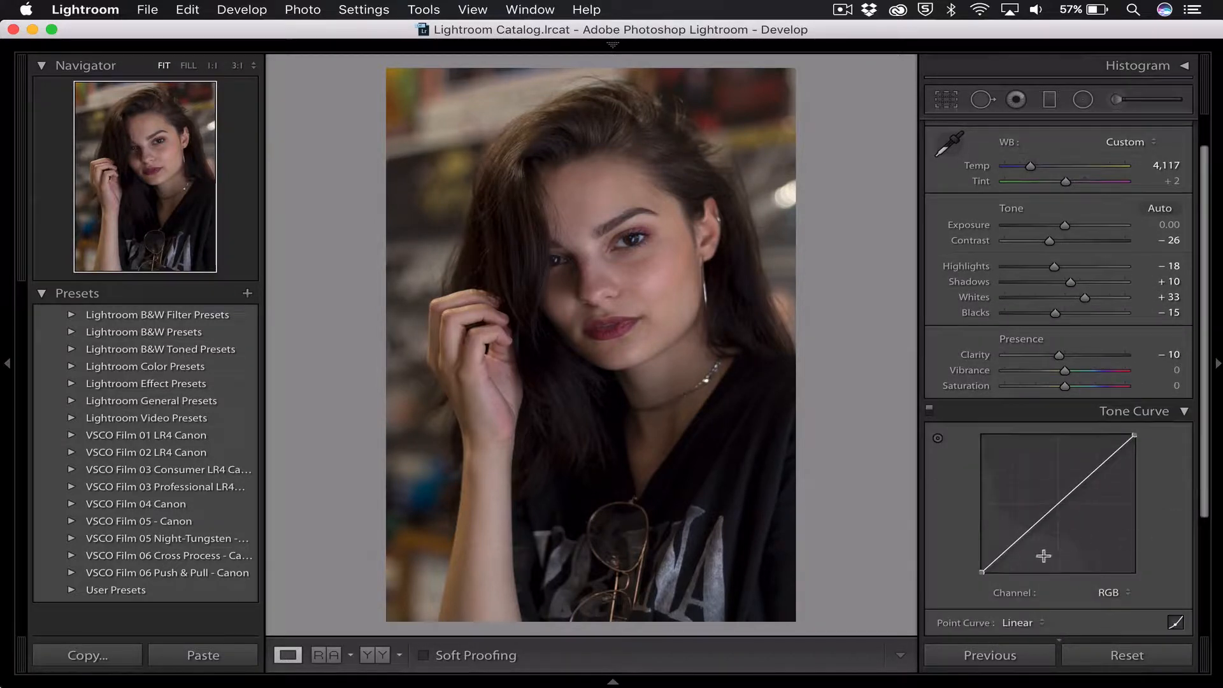
{"action": "left_click", "coordinate": [1019, 539]}
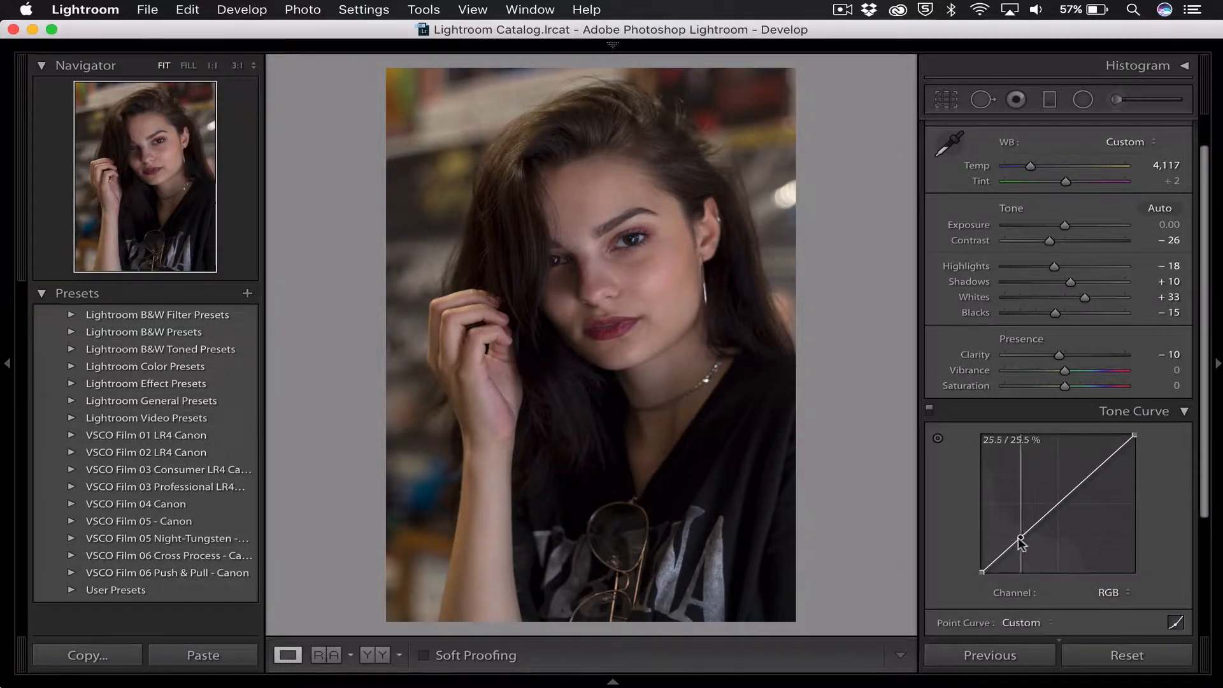
{"action": "left_click", "coordinate": [1060, 504]}
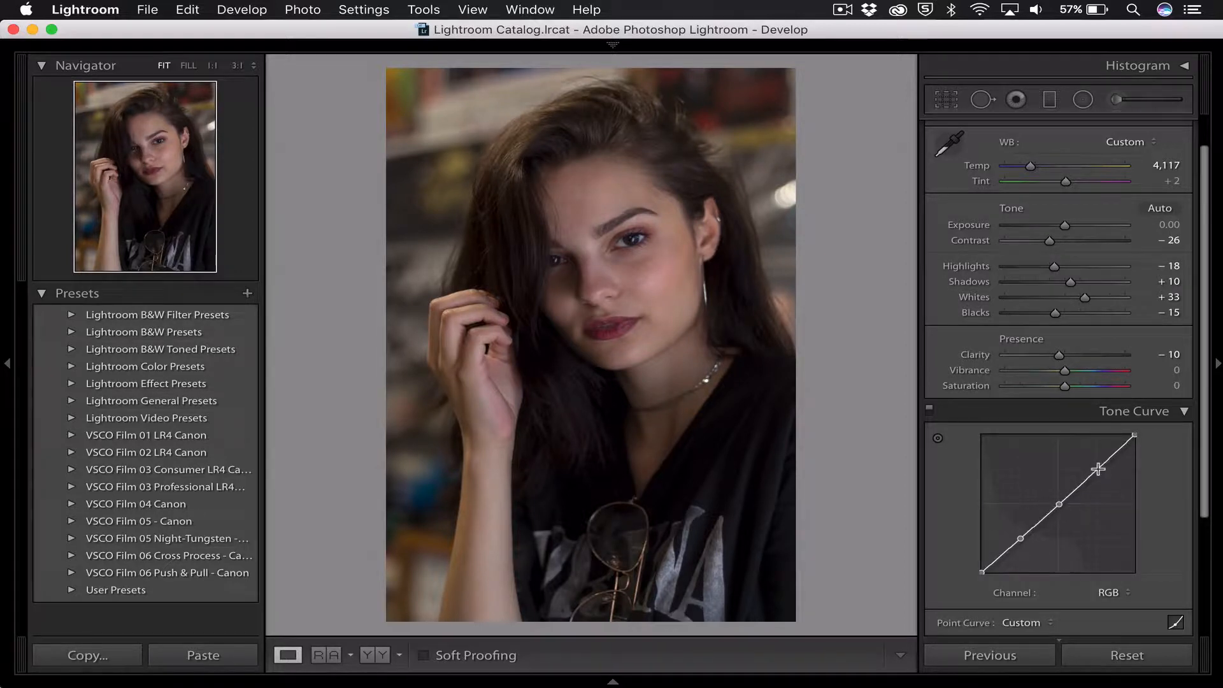
{"action": "left_click", "coordinate": [1098, 469]}
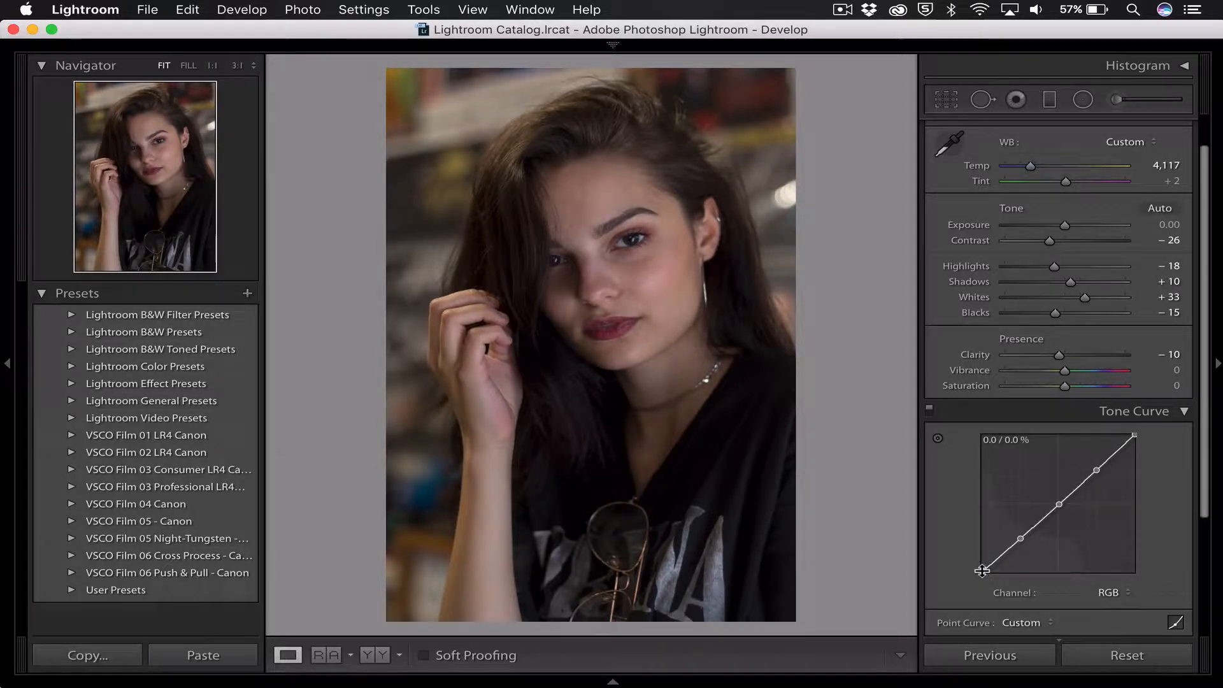
Step: Shape the RGB curve into a faded S by lifting the black point to about 6.7%, adjusting the inner points and slightly lowering the white point
{"action": "left_click_drag", "start_coordinate": [982, 570], "coordinate": [980, 567]}
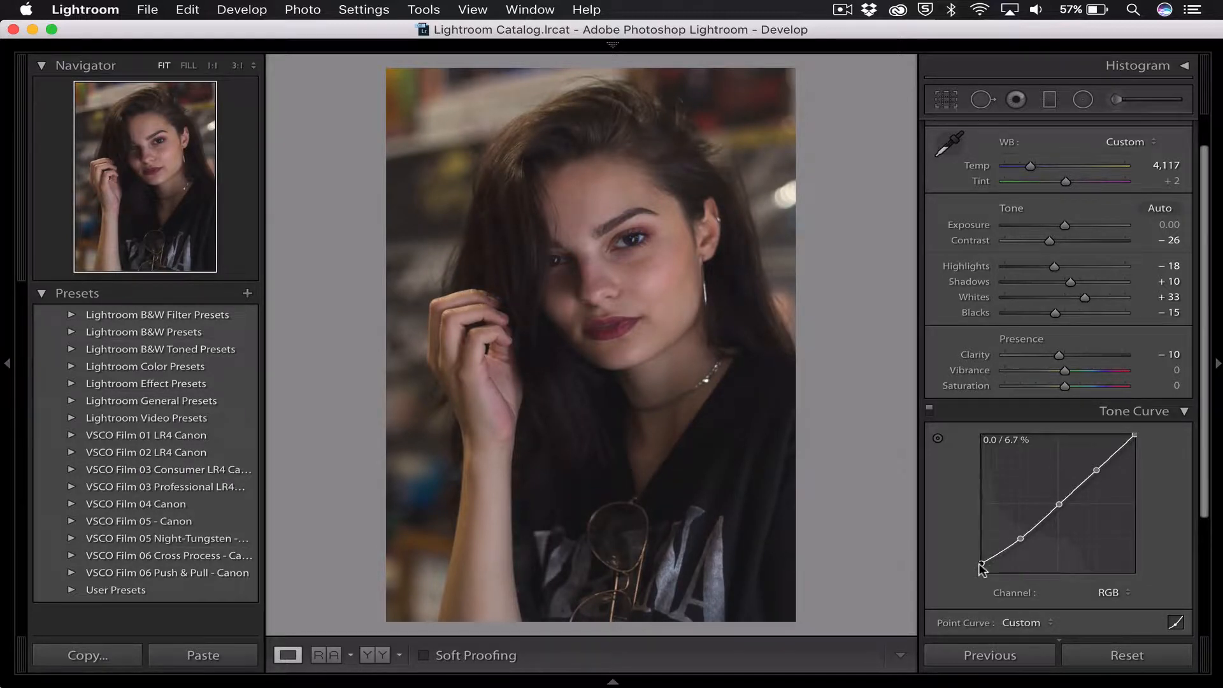
{"action": "left_click_drag", "start_coordinate": [1020, 541], "coordinate": [1029, 538]}
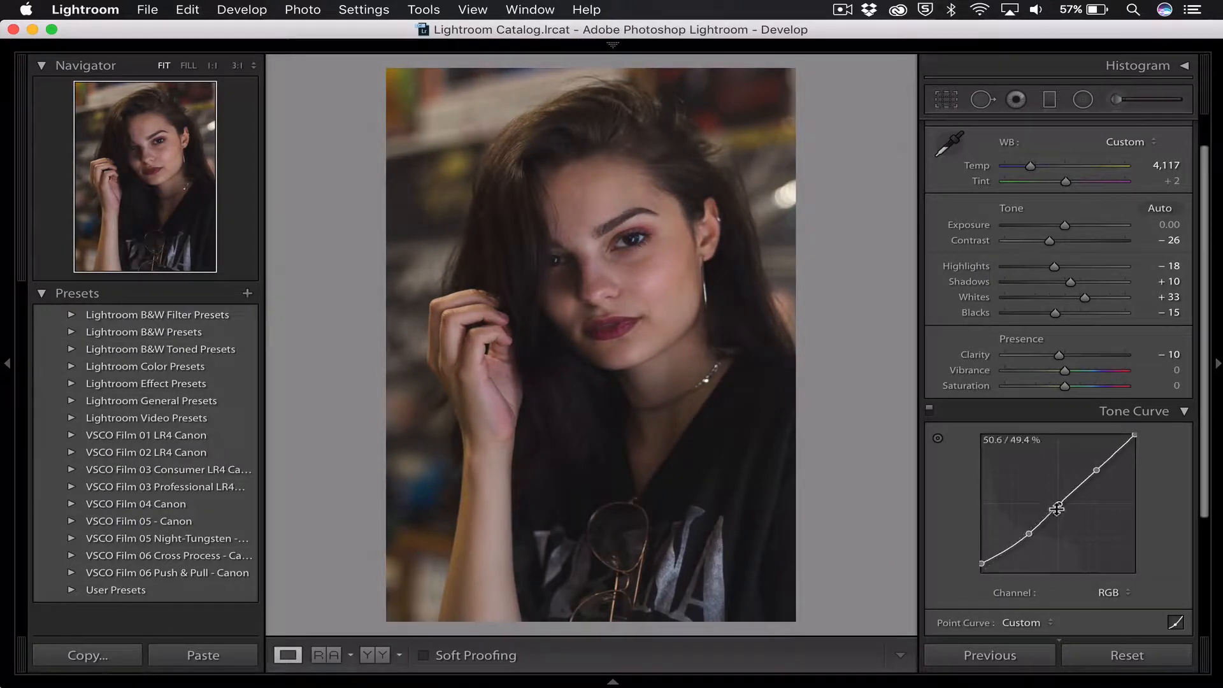
{"action": "left_click_drag", "start_coordinate": [1059, 506], "coordinate": [1099, 466]}
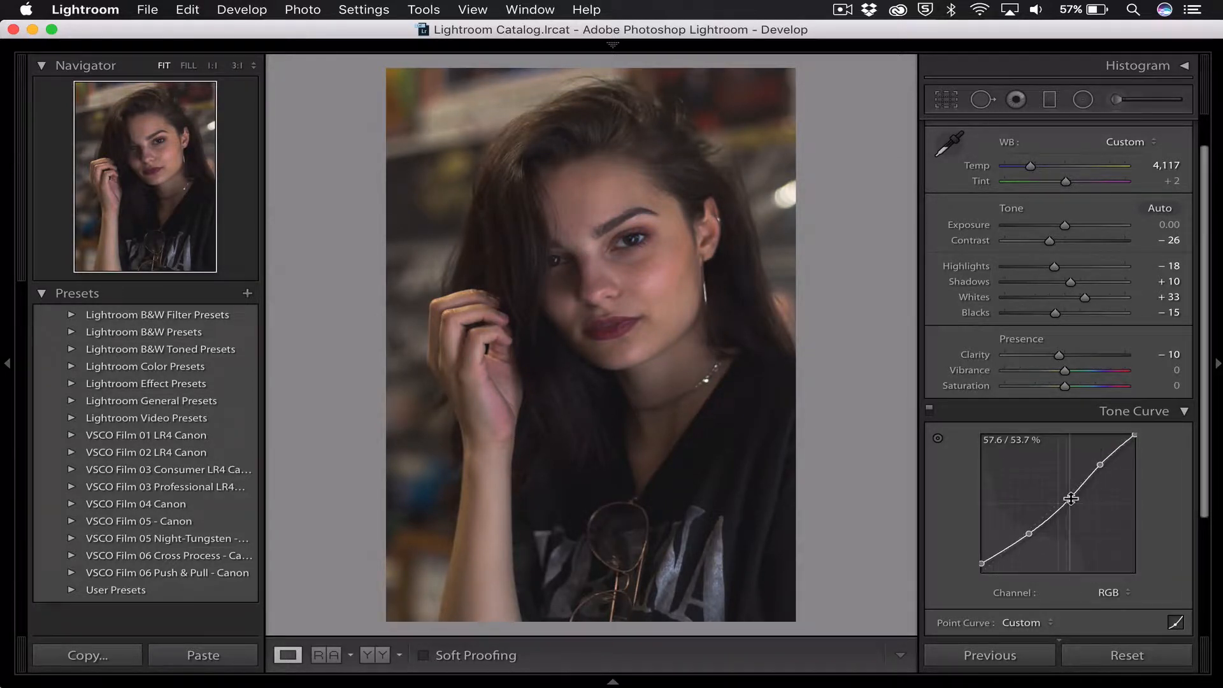
{"action": "left_click_drag", "start_coordinate": [1071, 499], "coordinate": [1062, 497]}
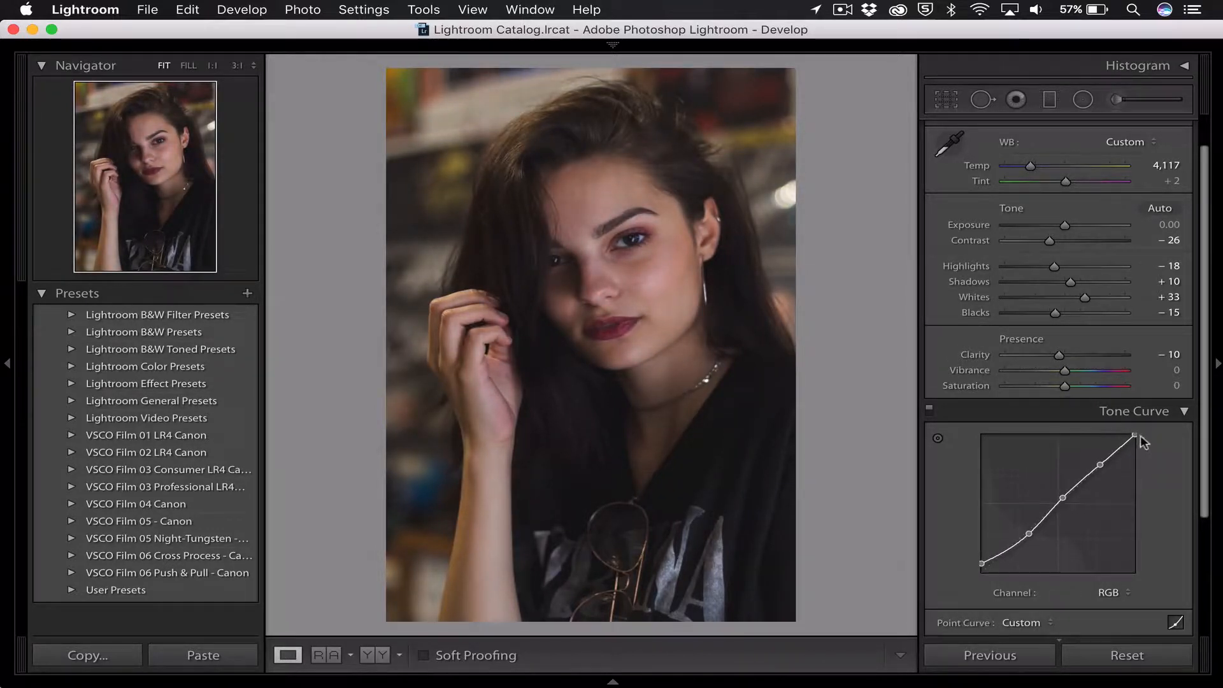
{"action": "left_click_drag", "start_coordinate": [1135, 435], "coordinate": [1137, 439]}
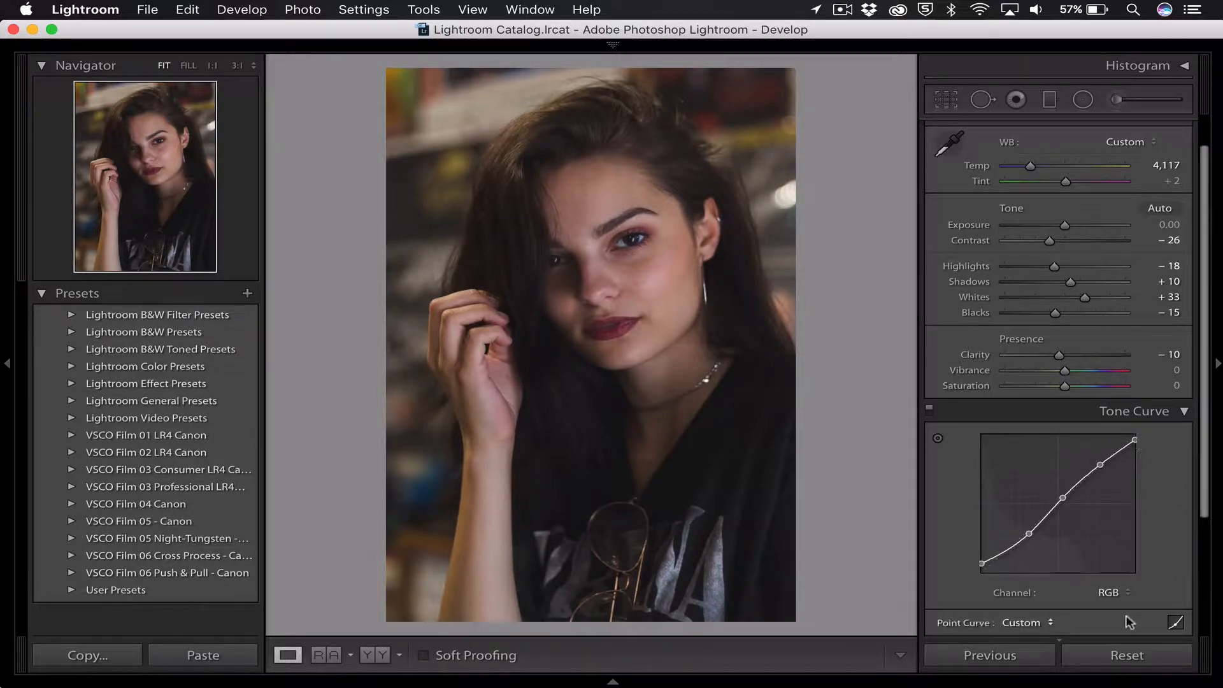
Step: On the Green channel curve, add three evenly spaced points, lift the black point slightly and anchor the deep shadows at about 14%
{"action": "left_click", "coordinate": [1114, 593]}
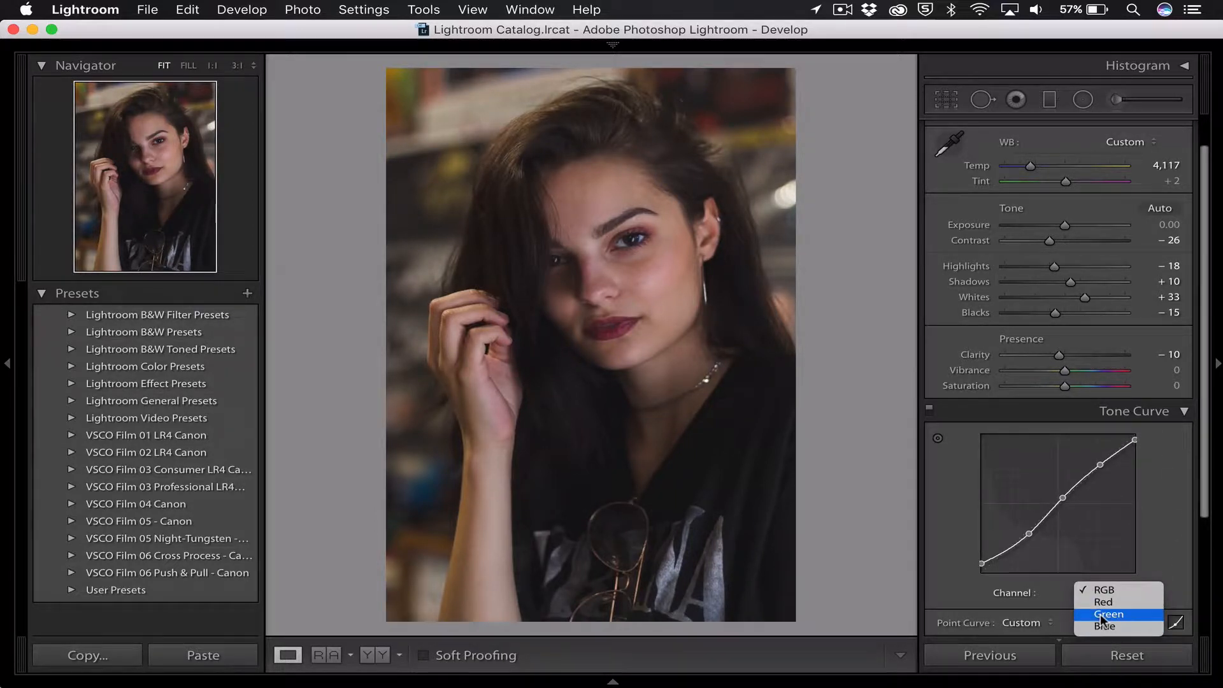
{"action": "left_click", "coordinate": [1099, 615]}
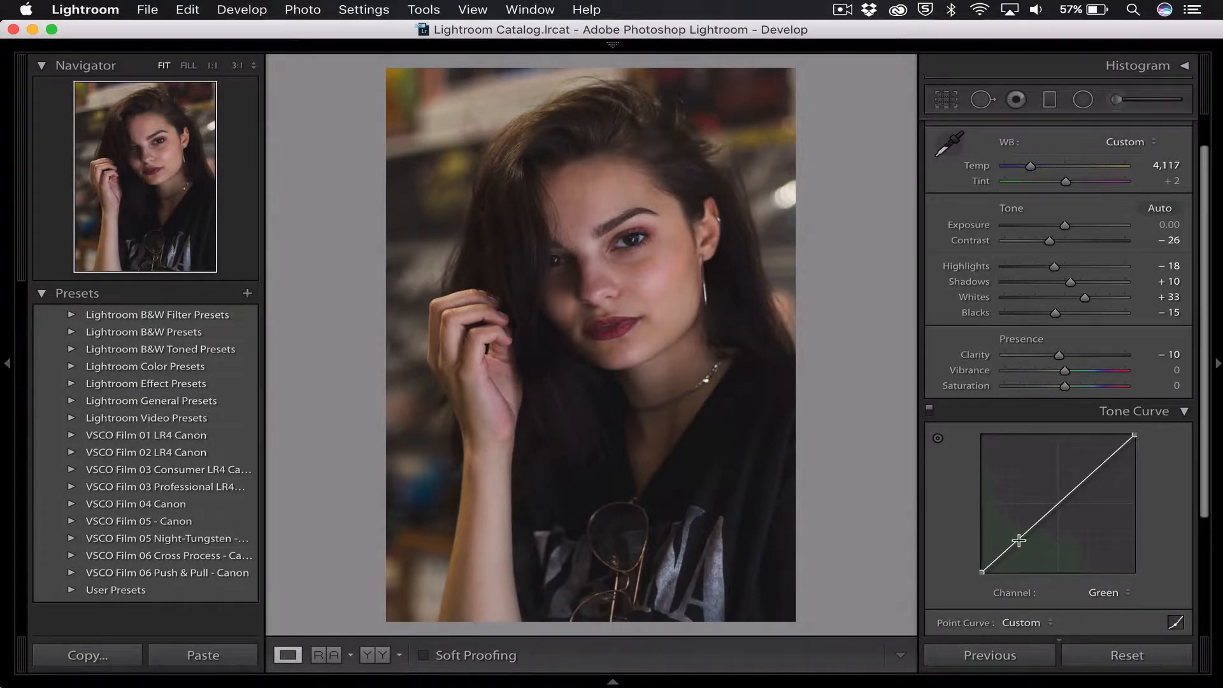
{"action": "left_click", "coordinate": [1019, 540]}
{"action": "left_click", "coordinate": [1061, 503]}
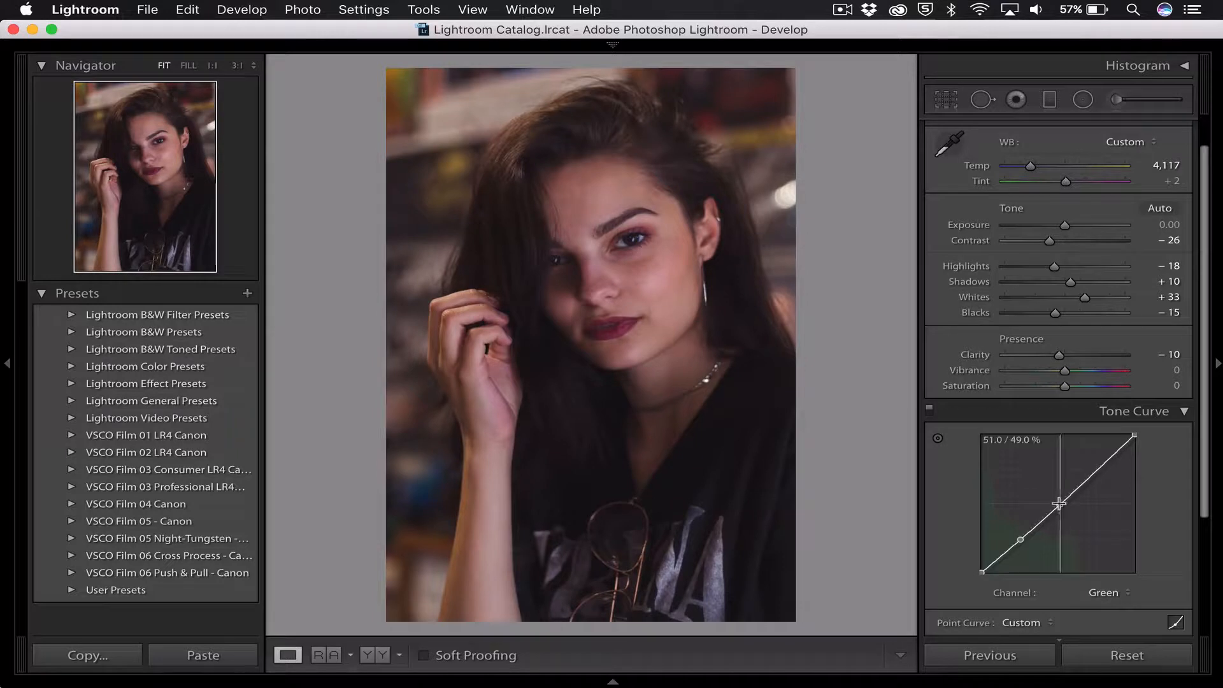
{"action": "left_click", "coordinate": [1097, 469]}
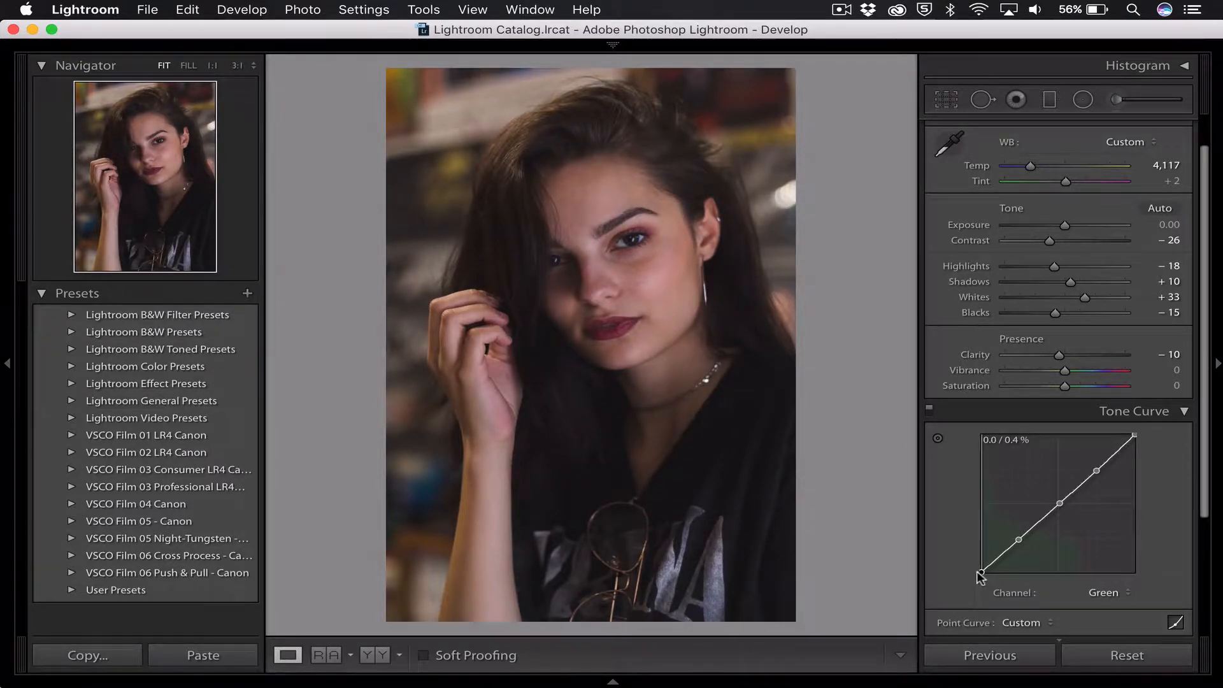
{"action": "left_click_drag", "start_coordinate": [980, 576], "coordinate": [979, 569]}
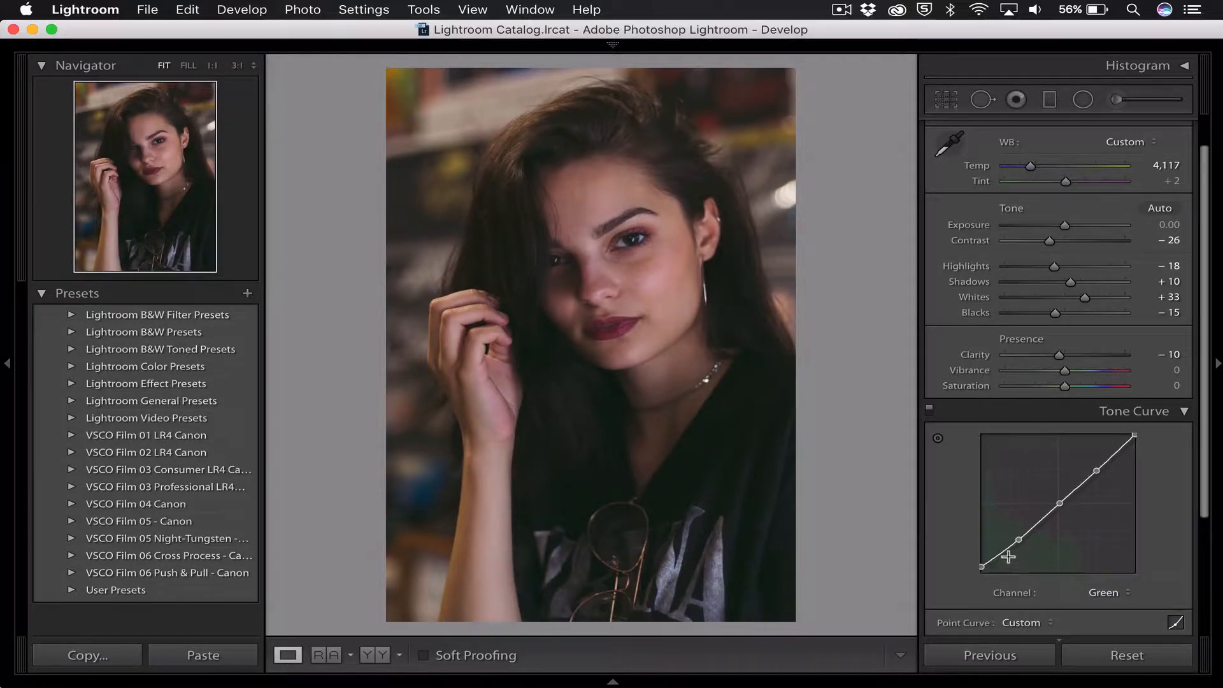
{"action": "left_click", "coordinate": [1004, 553]}
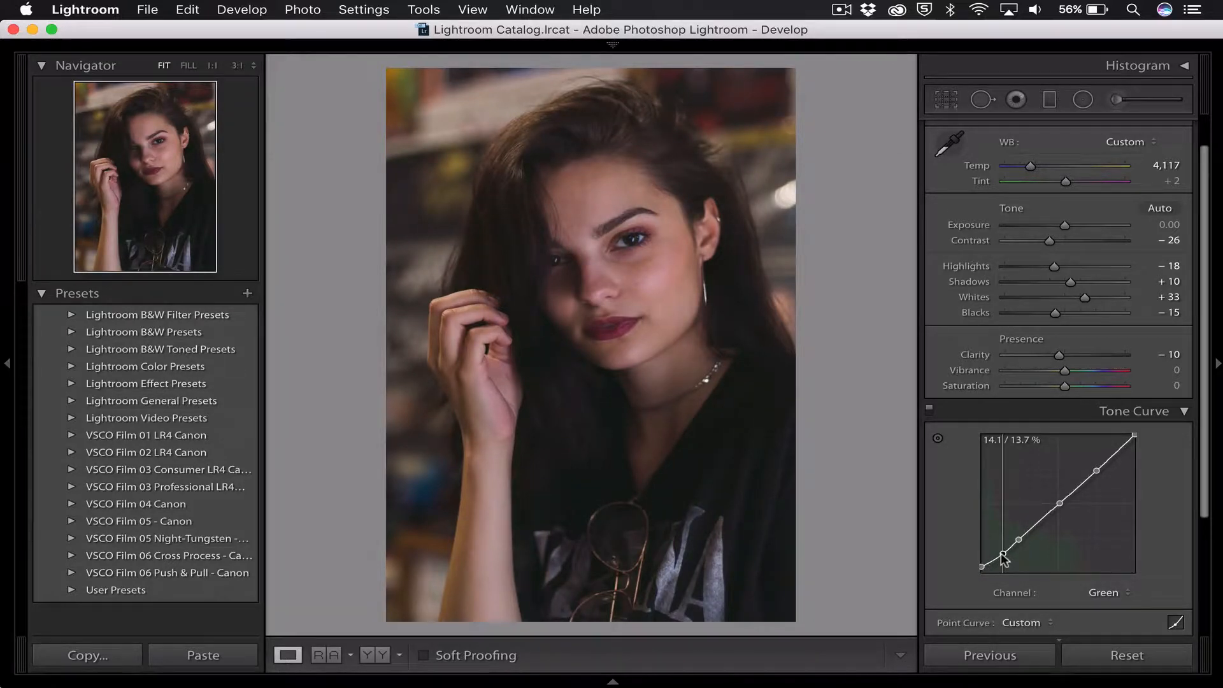
Step: On the Red channel curve, add three evenly spaced points and pull the deep shadows slightly down with a fourth point
{"action": "left_click", "coordinate": [1121, 592]}
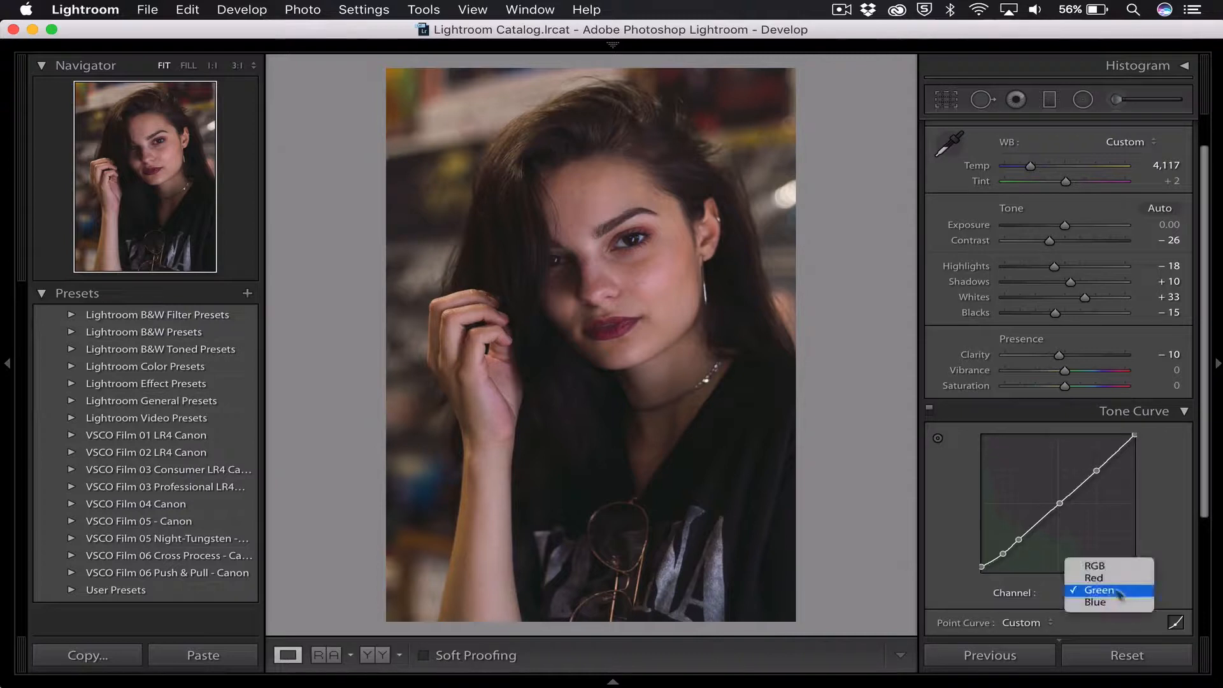
{"action": "left_click", "coordinate": [1112, 578]}
{"action": "left_click", "coordinate": [1019, 540]}
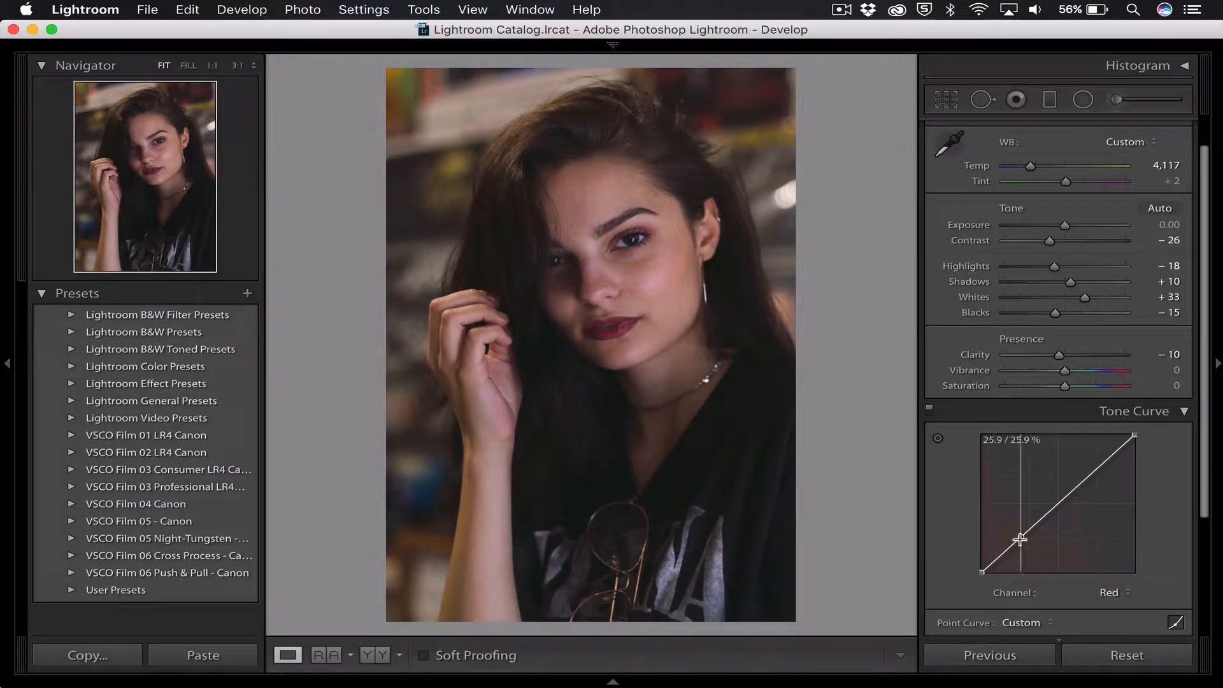
{"action": "left_click", "coordinate": [1059, 504]}
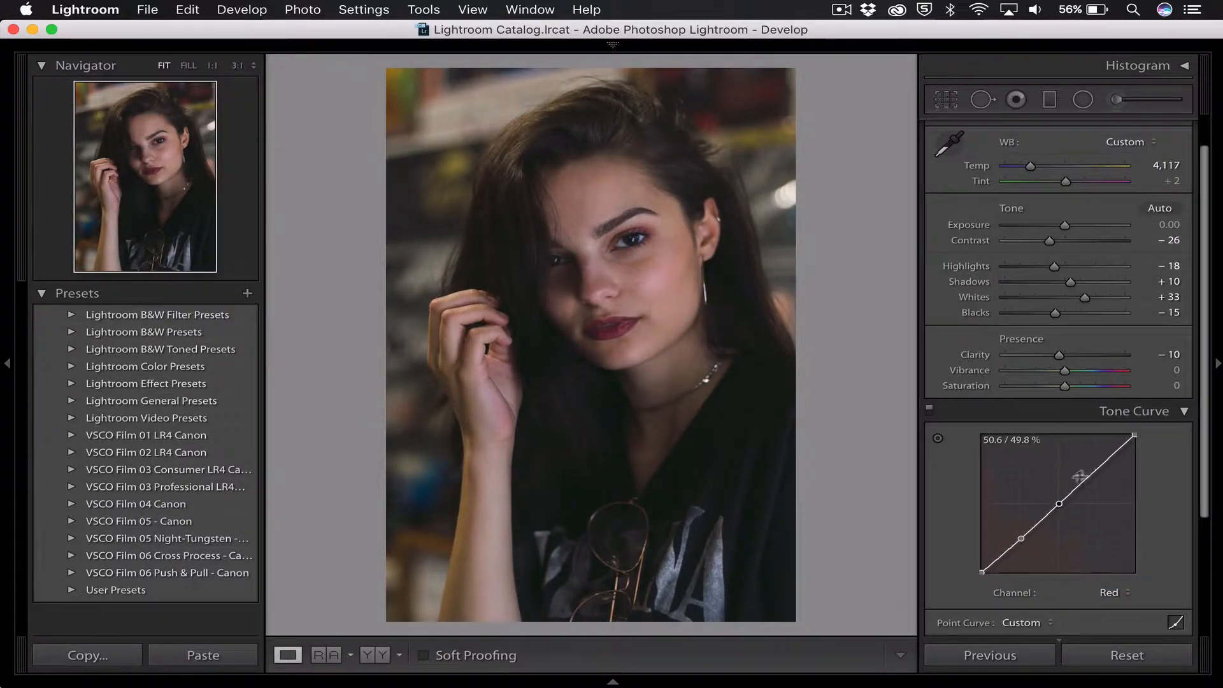
{"action": "left_click", "coordinate": [1096, 471]}
{"action": "left_click", "coordinate": [999, 558]}
{"action": "left_click_drag", "start_coordinate": [997, 560], "coordinate": [1000, 562]}
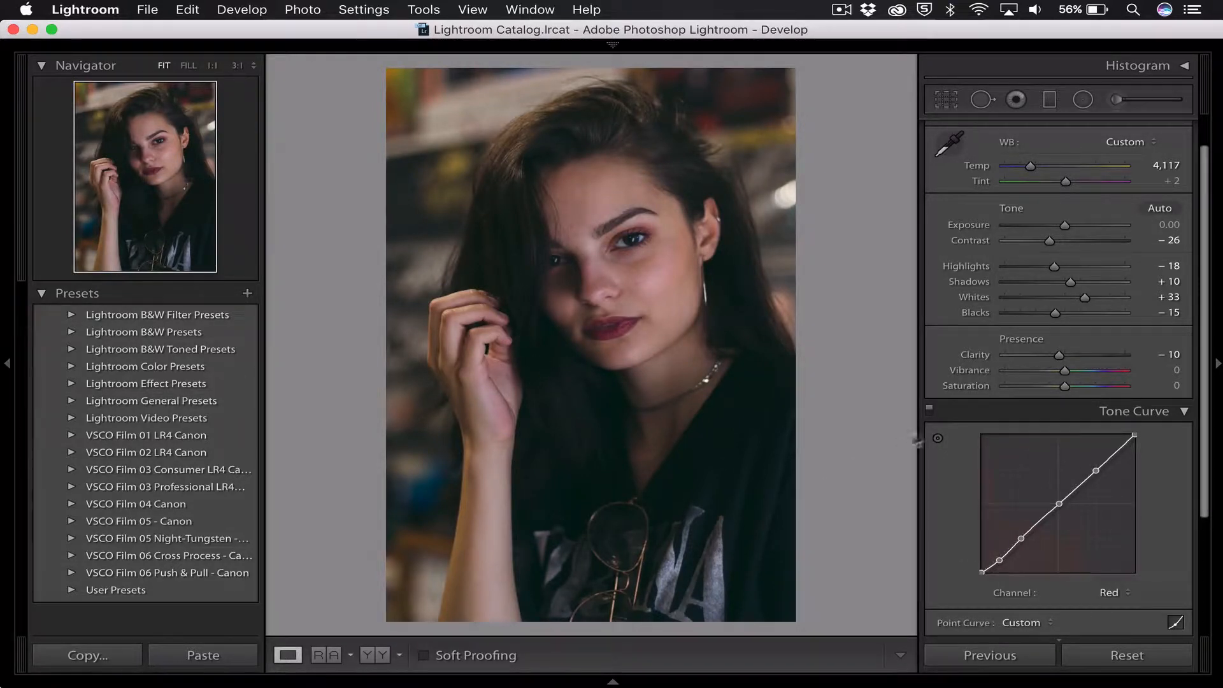
Step: Compare the portrait with and without the tone curve adjustments, leaving them enabled, and collapse the curve settings
{"action": "left_click", "coordinate": [930, 409]}
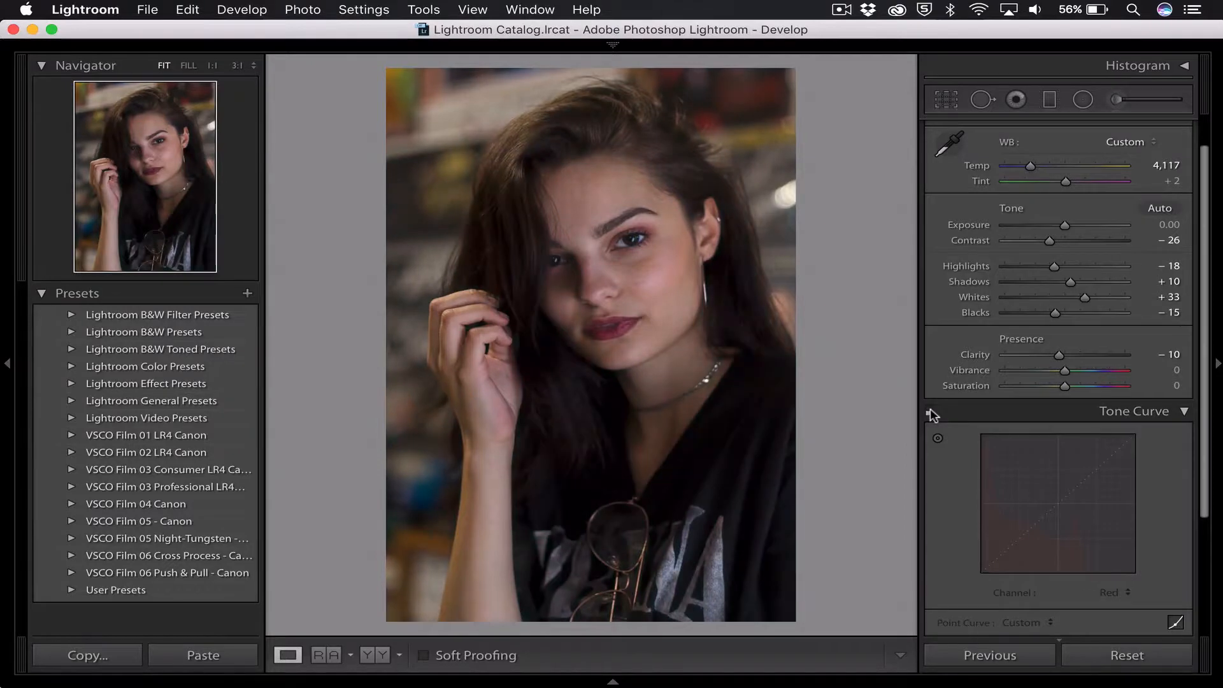
{"action": "left_click", "coordinate": [930, 410]}
{"action": "left_click", "coordinate": [930, 410]}
{"action": "left_click", "coordinate": [929, 410]}
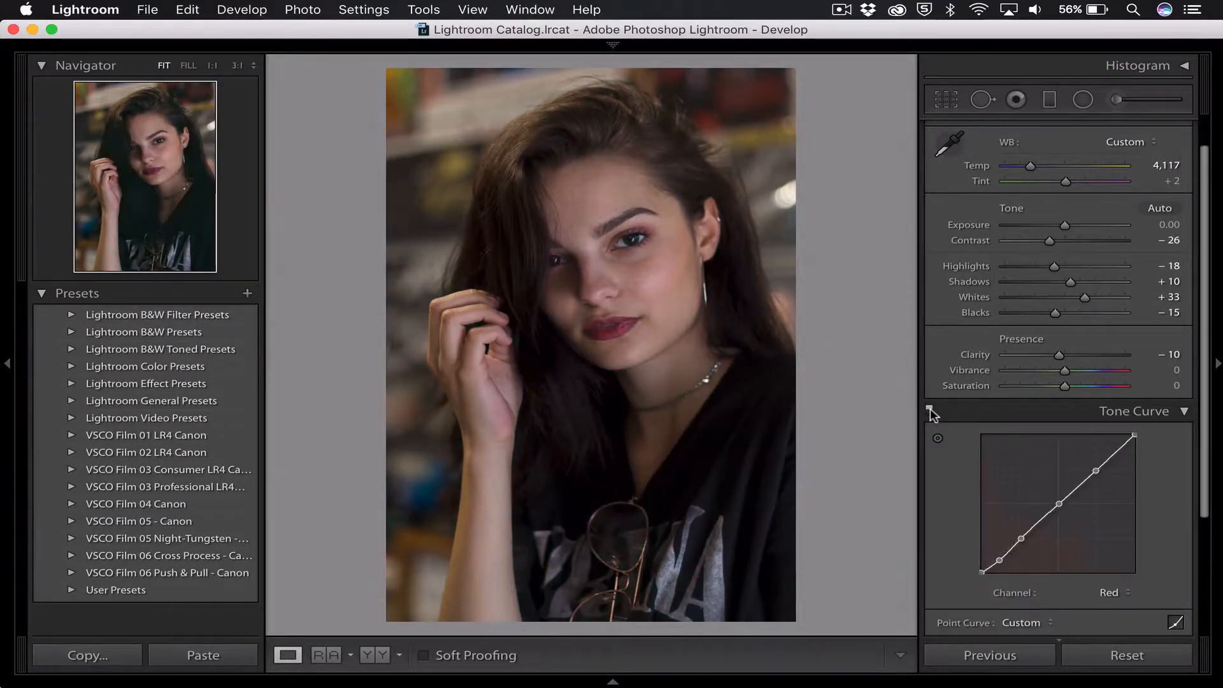
{"action": "left_click", "coordinate": [1169, 411]}
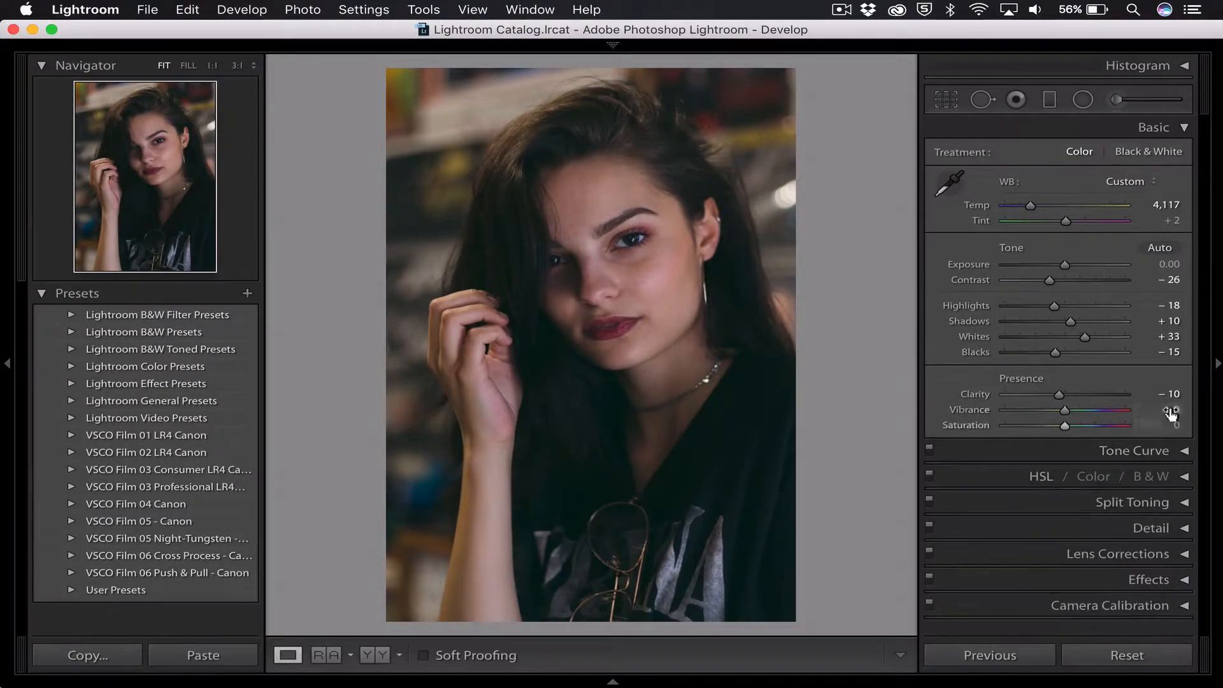
Step: In the HSL adjustments, set the red hue to +8 and the orange hue to +2
{"action": "left_click", "coordinate": [1186, 477]}
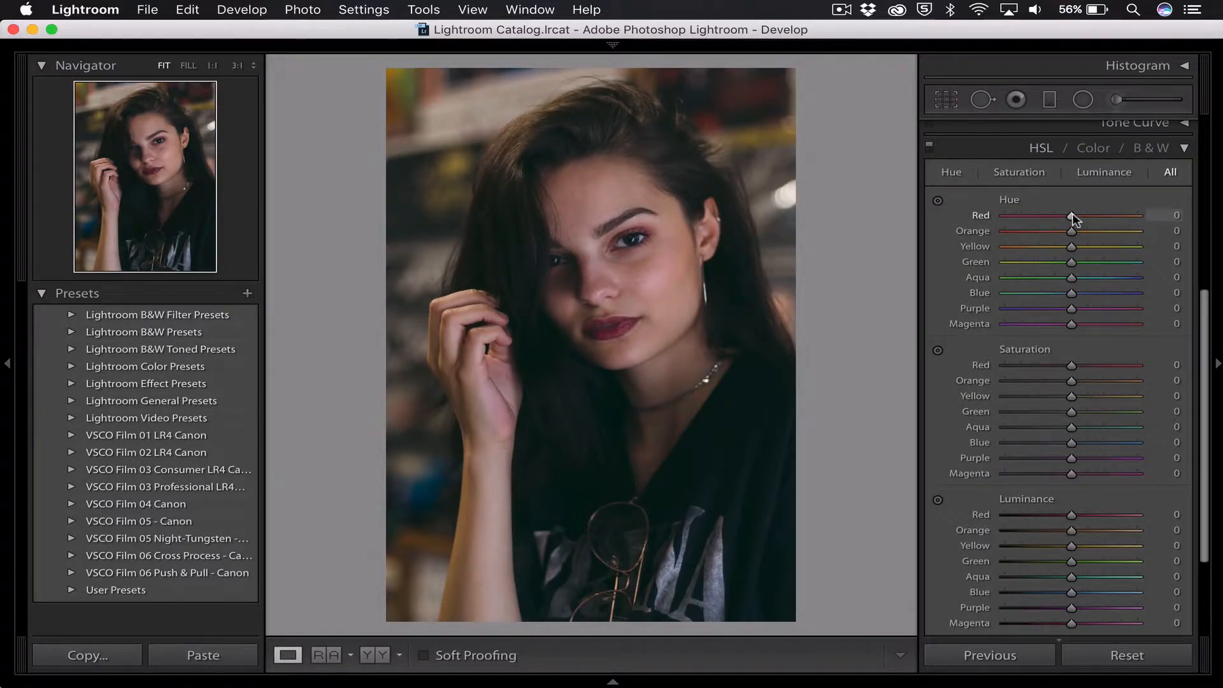
{"action": "left_click_drag", "start_coordinate": [1073, 215], "coordinate": [1077, 215]}
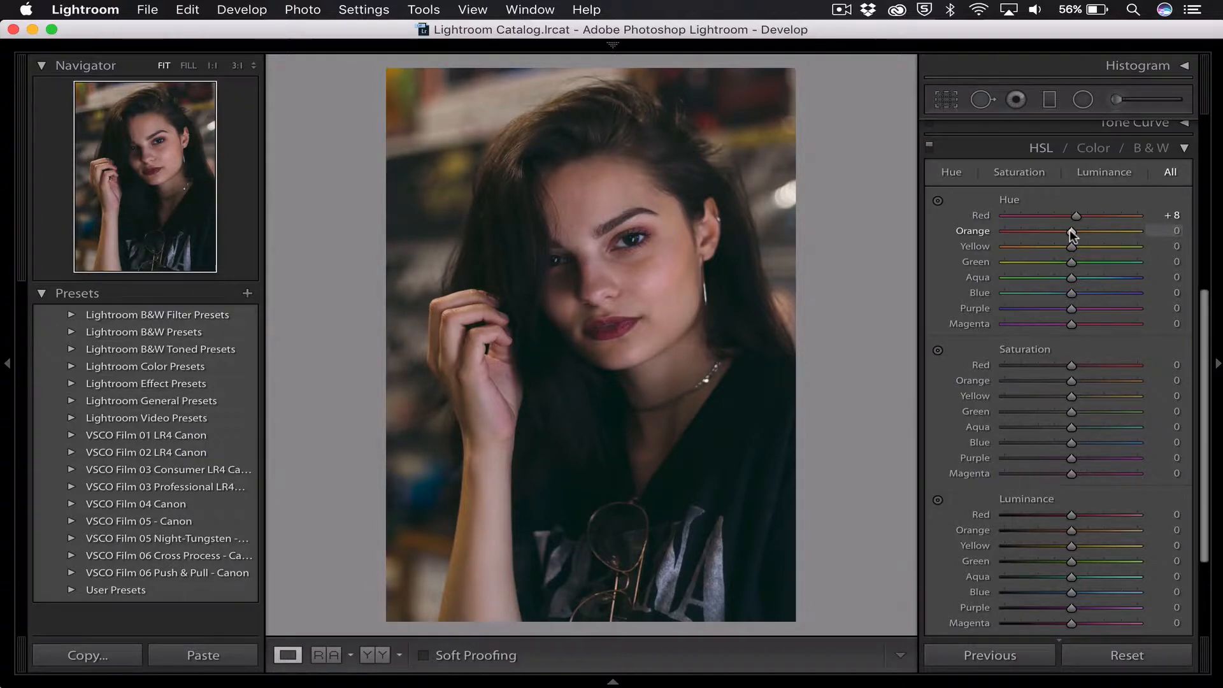
{"action": "left_click_drag", "start_coordinate": [1069, 230], "coordinate": [1071, 232]}
{"action": "left_click", "coordinate": [1171, 231]}
{"action": "type", "text": "2"}
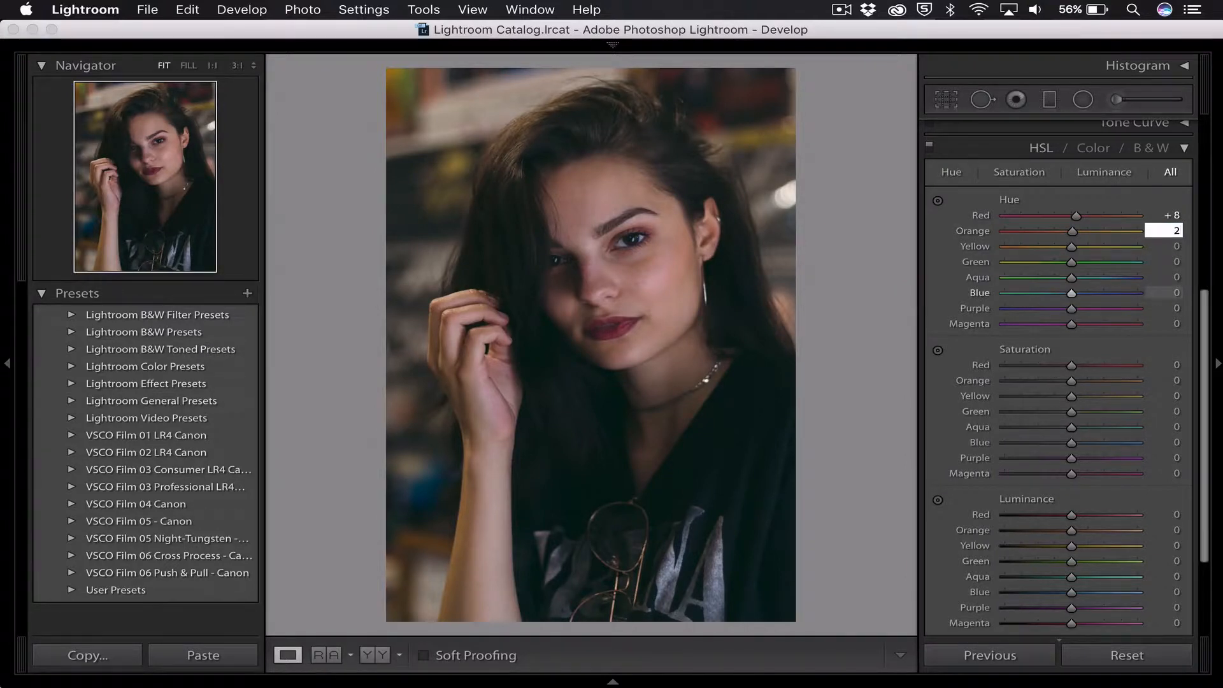
{"action": "key", "text": "Return"}
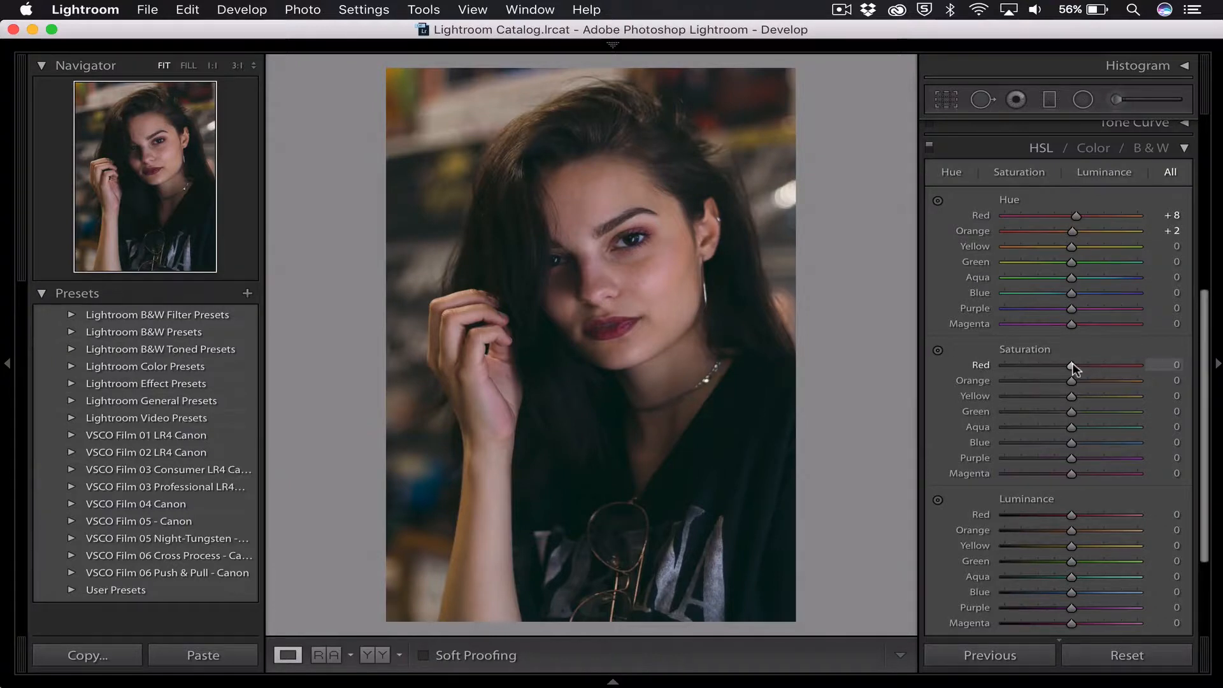
Step: In the HSL adjustments, set the red saturation to +15 and the orange saturation to +4
{"action": "left_click_drag", "start_coordinate": [1073, 364], "coordinate": [1082, 367]}
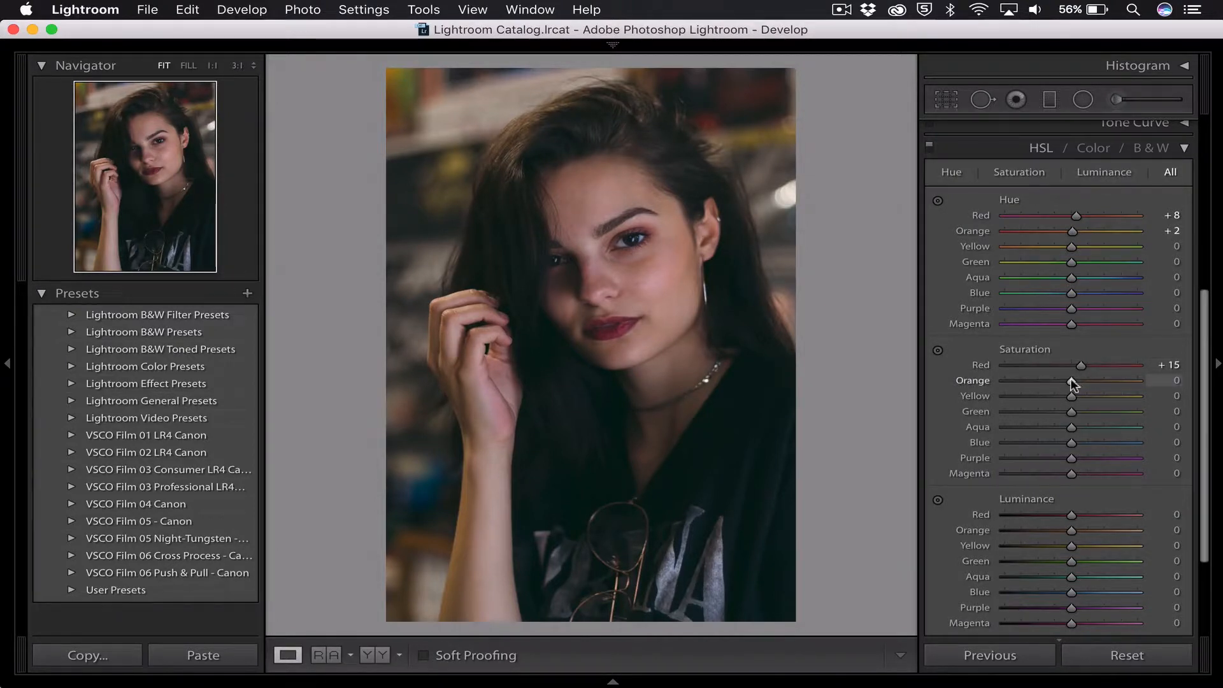
{"action": "left_click_drag", "start_coordinate": [1068, 378], "coordinate": [1072, 378]}
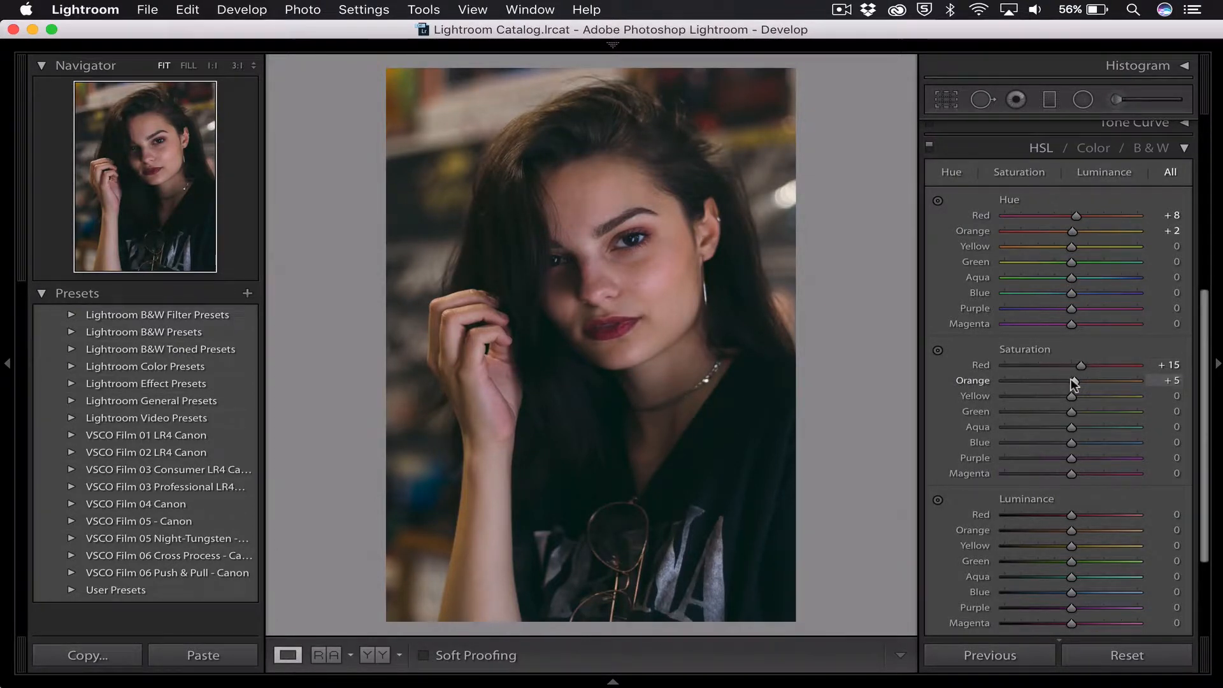
{"action": "left_click", "coordinate": [1167, 379]}
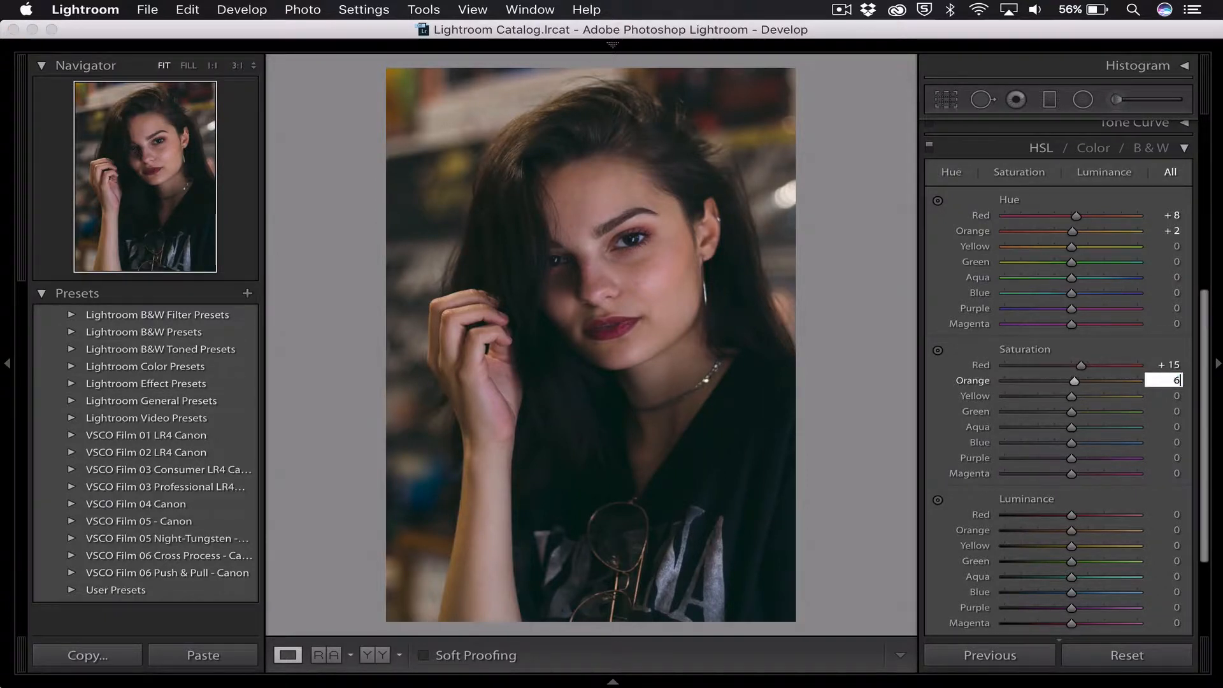
{"action": "type", "text": "6"}
{"action": "key", "text": "Return"}
{"action": "left_click", "coordinate": [1173, 380]}
{"action": "type", "text": "4"}
{"action": "key", "text": "Return"}
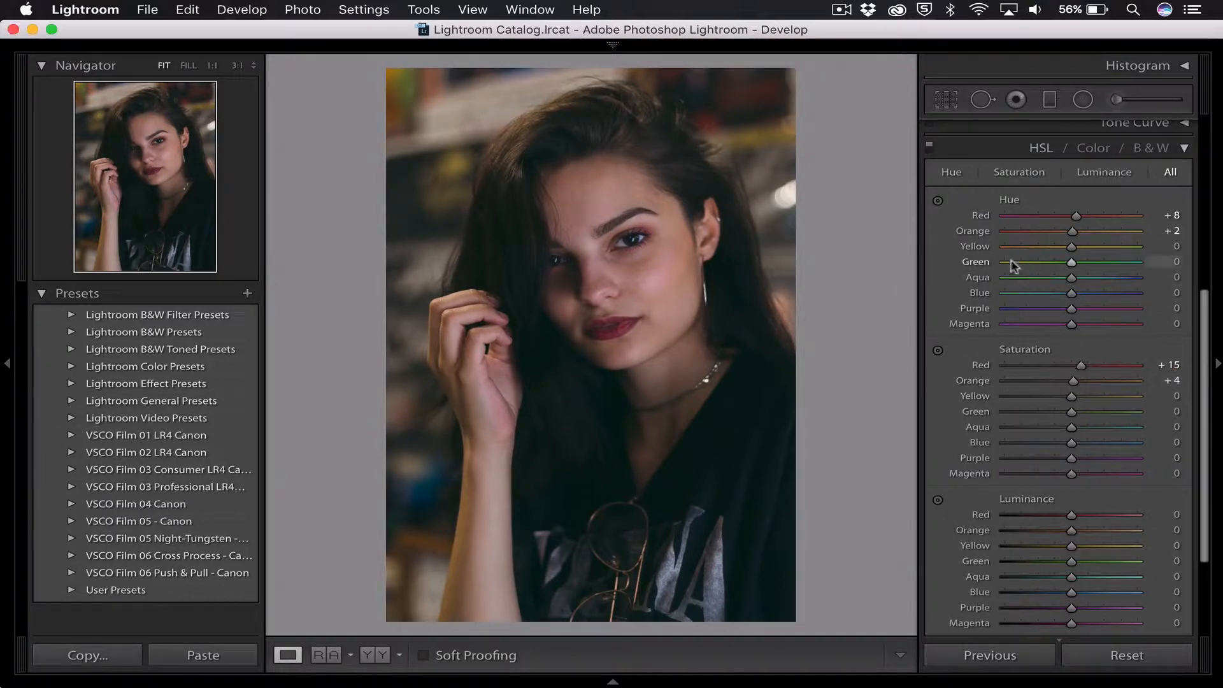
Step: Try a strong reduction of the orange saturation on the portrait and restore it to +4
{"action": "scroll", "coordinate": [986, 235], "scroll_direction": "down", "scroll_amount": 1}
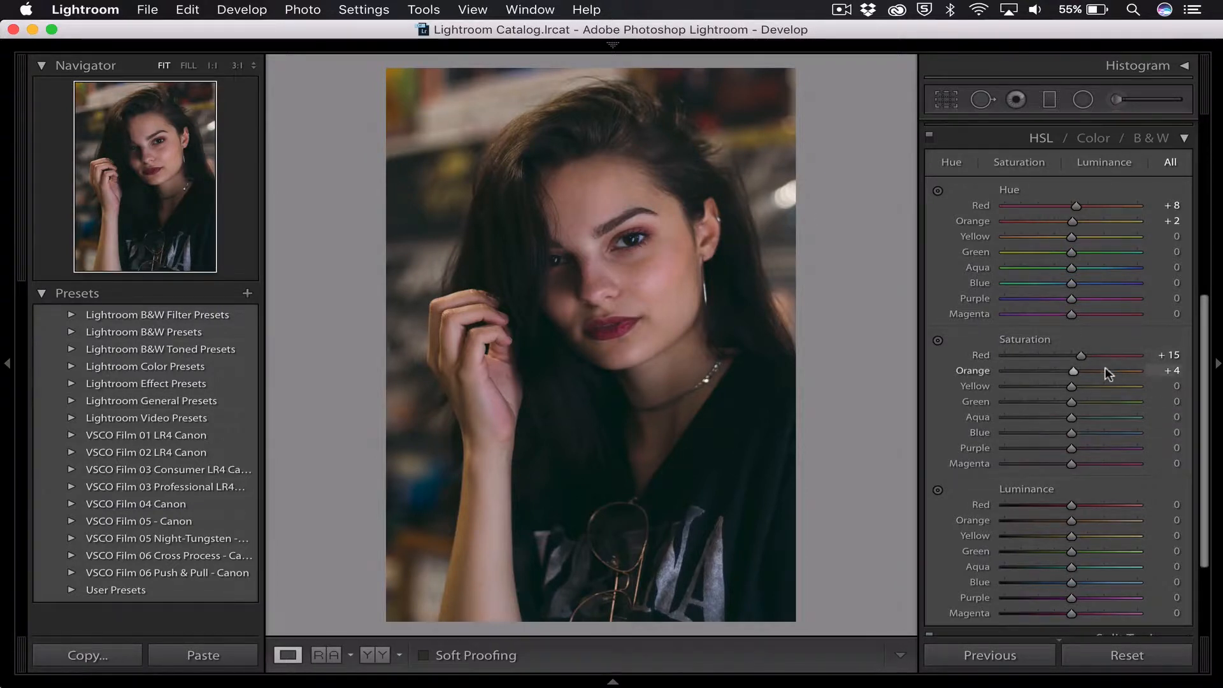
{"action": "left_click", "coordinate": [1032, 370]}
{"action": "left_click", "coordinate": [1170, 371]}
{"action": "type", "text": "4"}
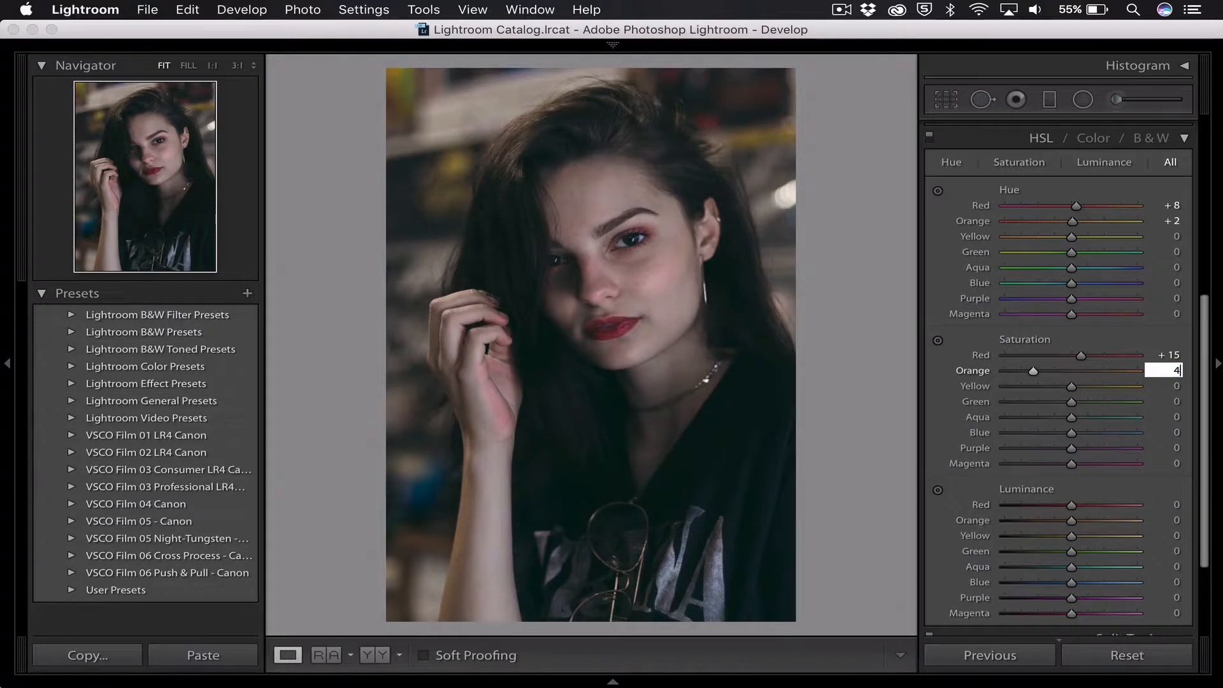
{"action": "key", "text": "Return"}
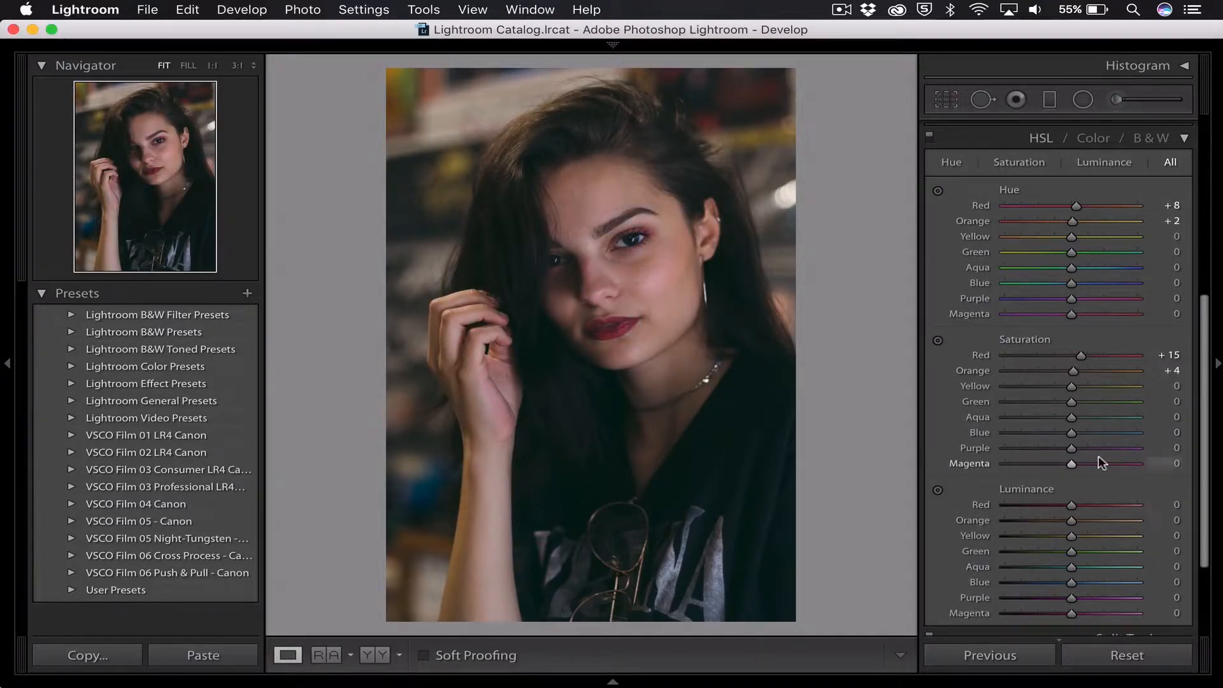
Step: Set the red luminance to +36 and the orange luminance to +25, and collapse the HSL settings
{"action": "scroll", "coordinate": [1098, 456], "scroll_direction": "down", "scroll_amount": 2}
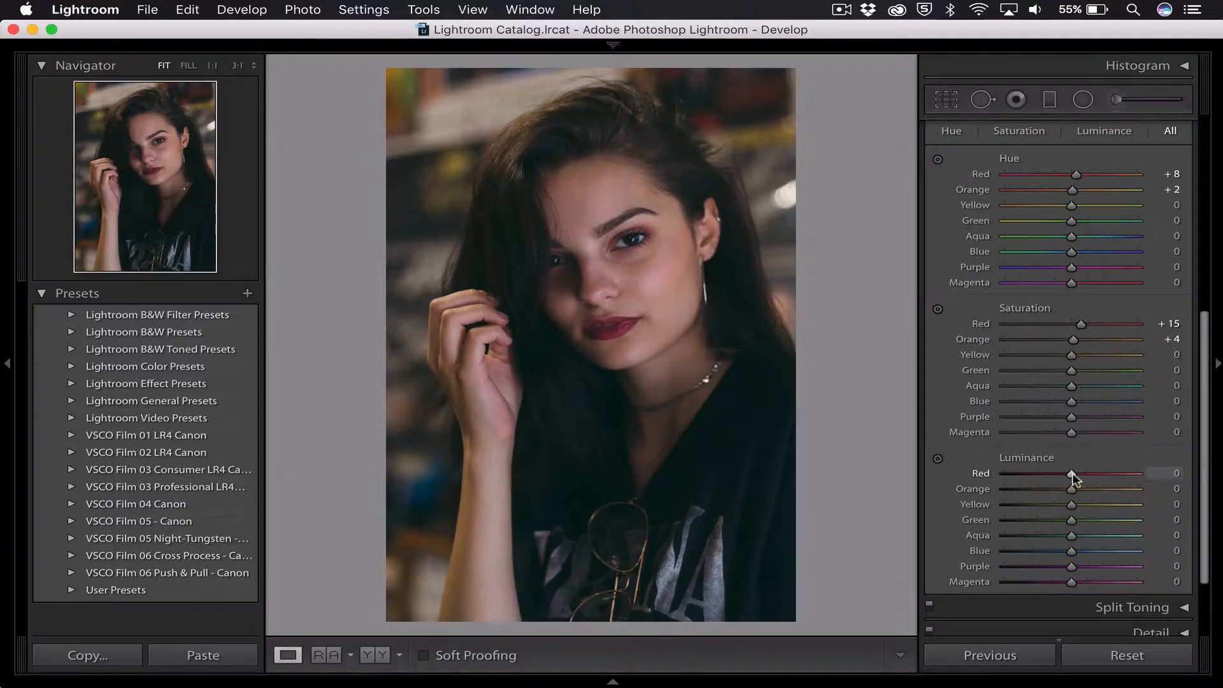
{"action": "left_click_drag", "start_coordinate": [1073, 474], "coordinate": [1096, 476]}
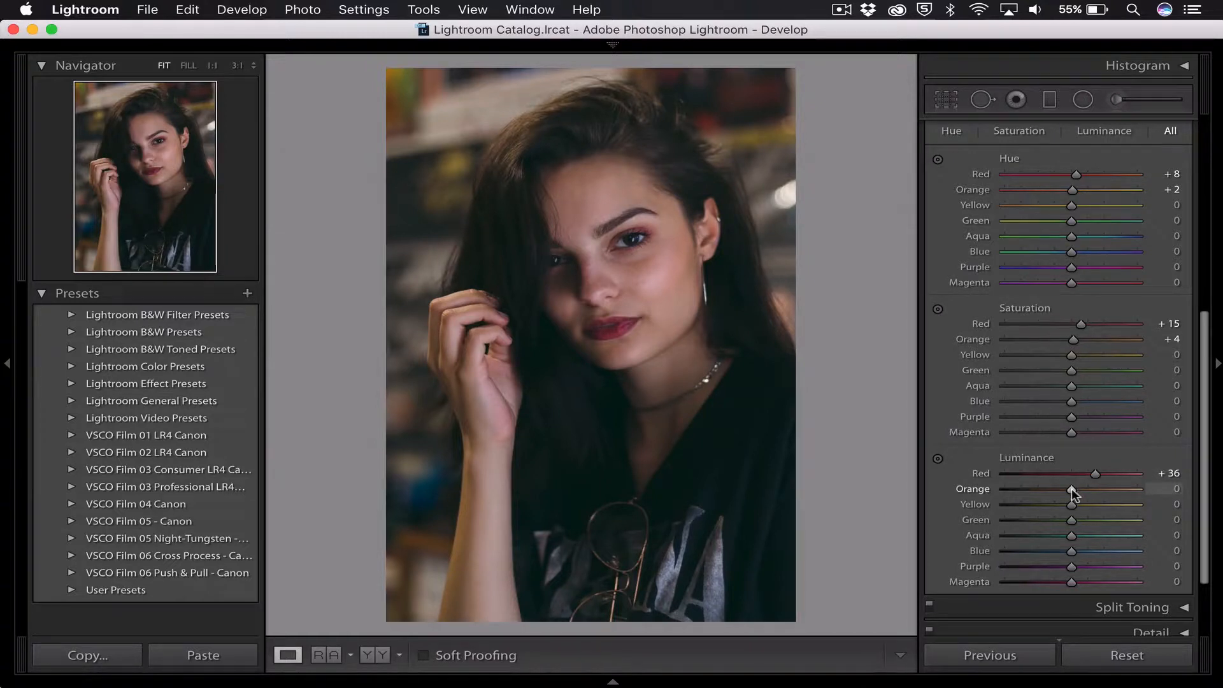
{"action": "left_click_drag", "start_coordinate": [1072, 488], "coordinate": [1083, 488]}
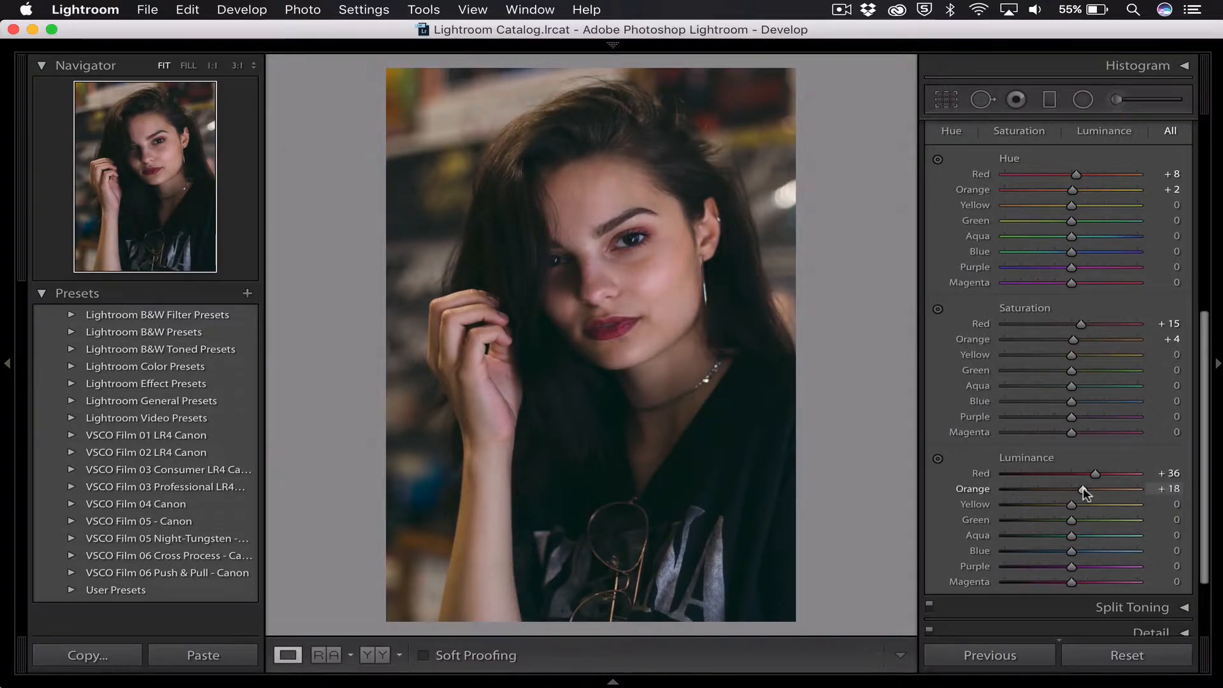
{"action": "left_click", "coordinate": [1171, 489]}
{"action": "type", "text": "25"}
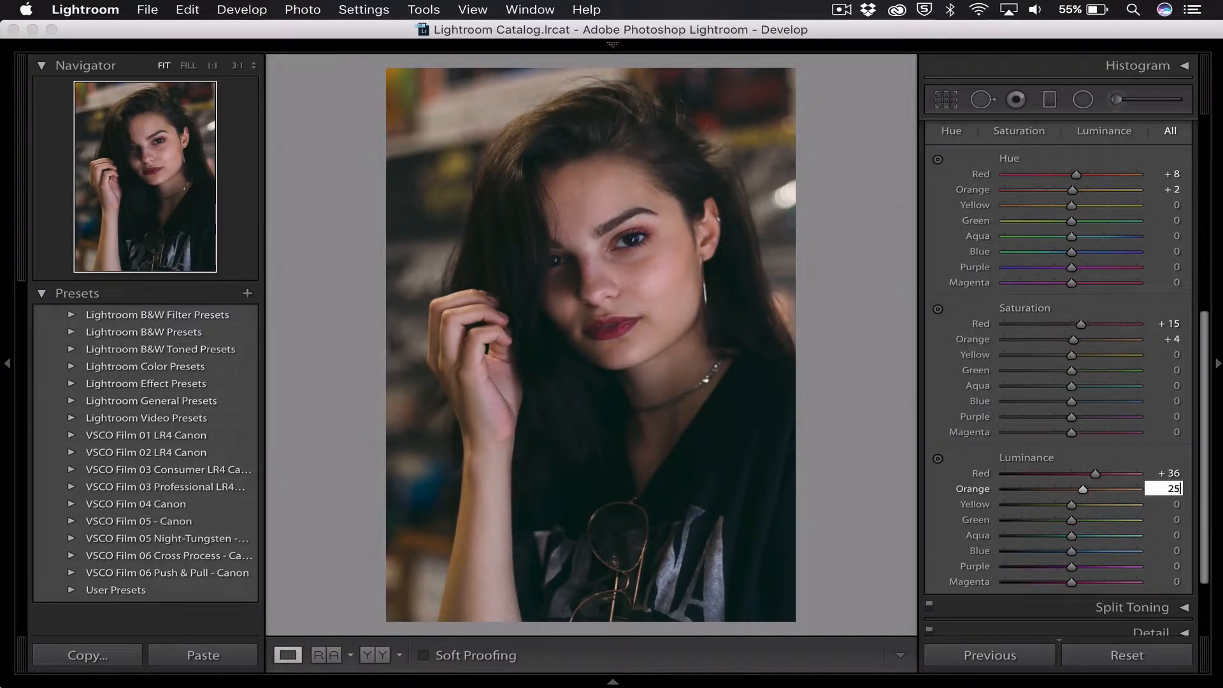
{"action": "key", "text": "Return"}
{"action": "scroll", "coordinate": [1115, 223], "scroll_direction": "up", "scroll_amount": 2}
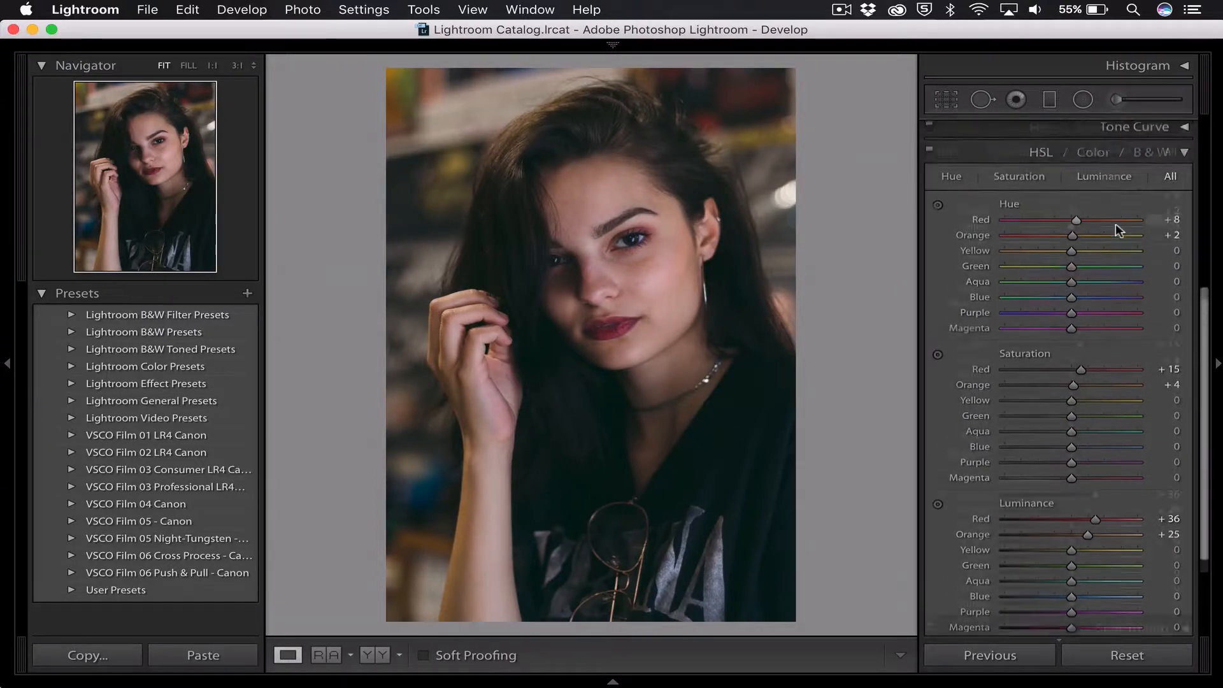
{"action": "scroll", "coordinate": [1115, 224], "scroll_direction": "up", "scroll_amount": 1}
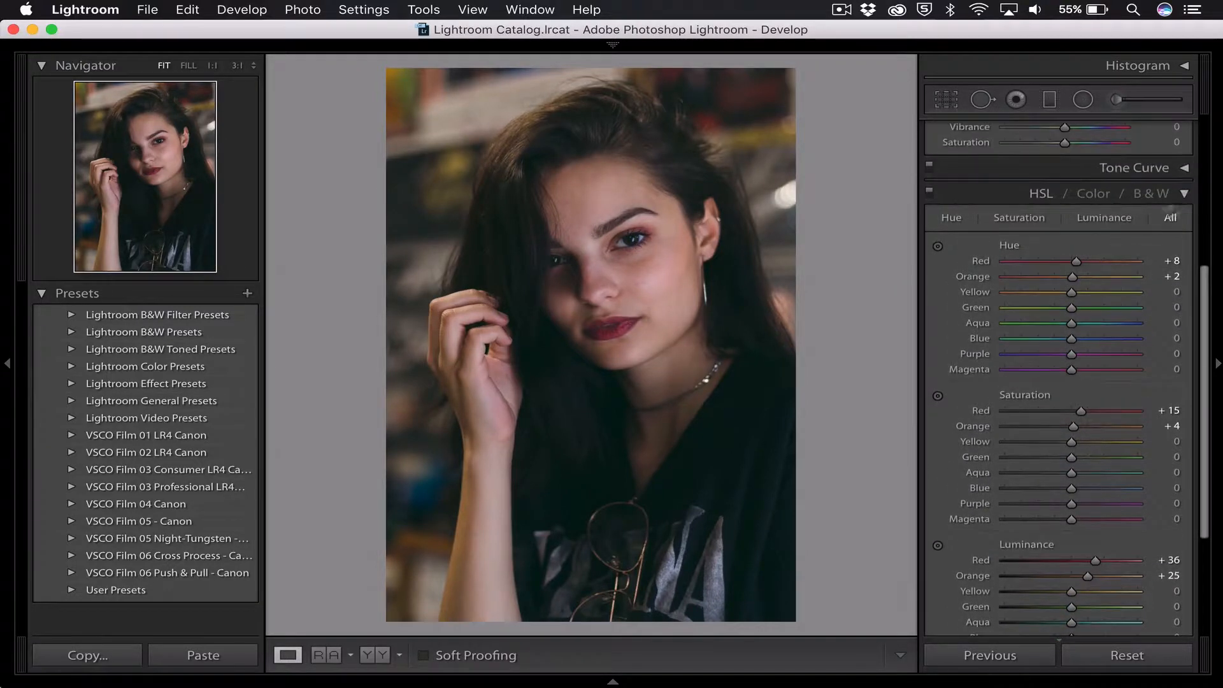
{"action": "left_click", "coordinate": [1185, 194]}
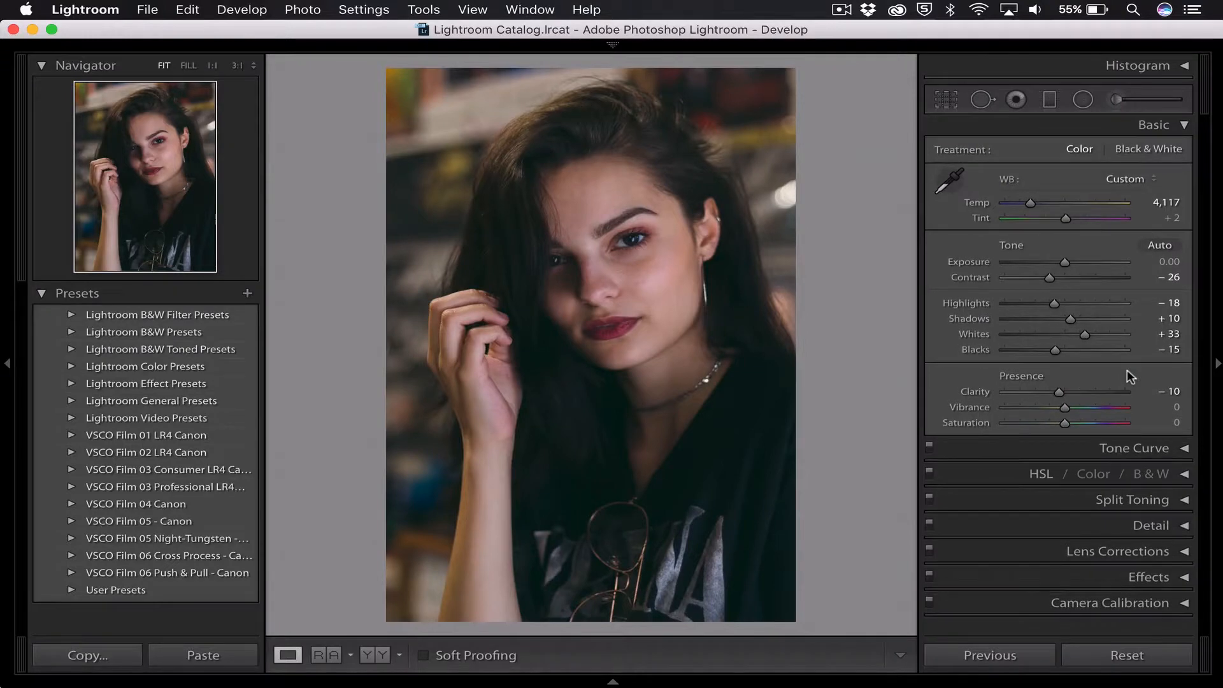
Step: In Camera Calibration, set the green primary hue to +21 and its saturation to +20
{"action": "left_click", "coordinate": [1185, 604]}
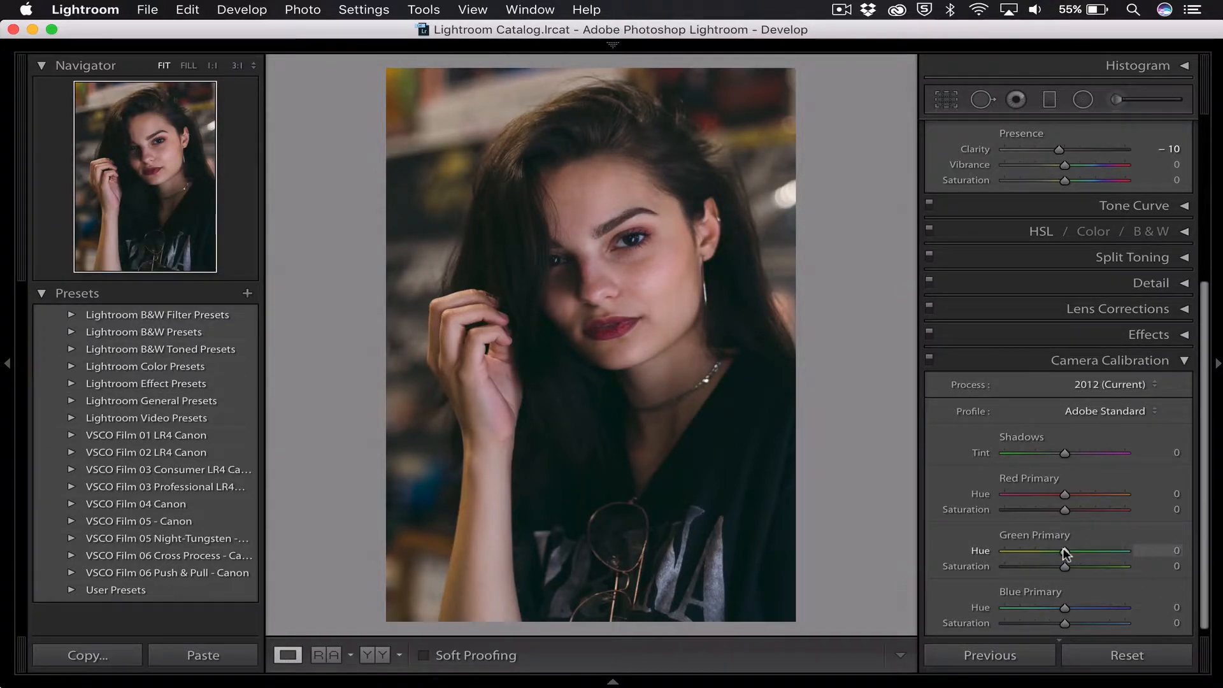
{"action": "left_click_drag", "start_coordinate": [1064, 548], "coordinate": [1073, 549]}
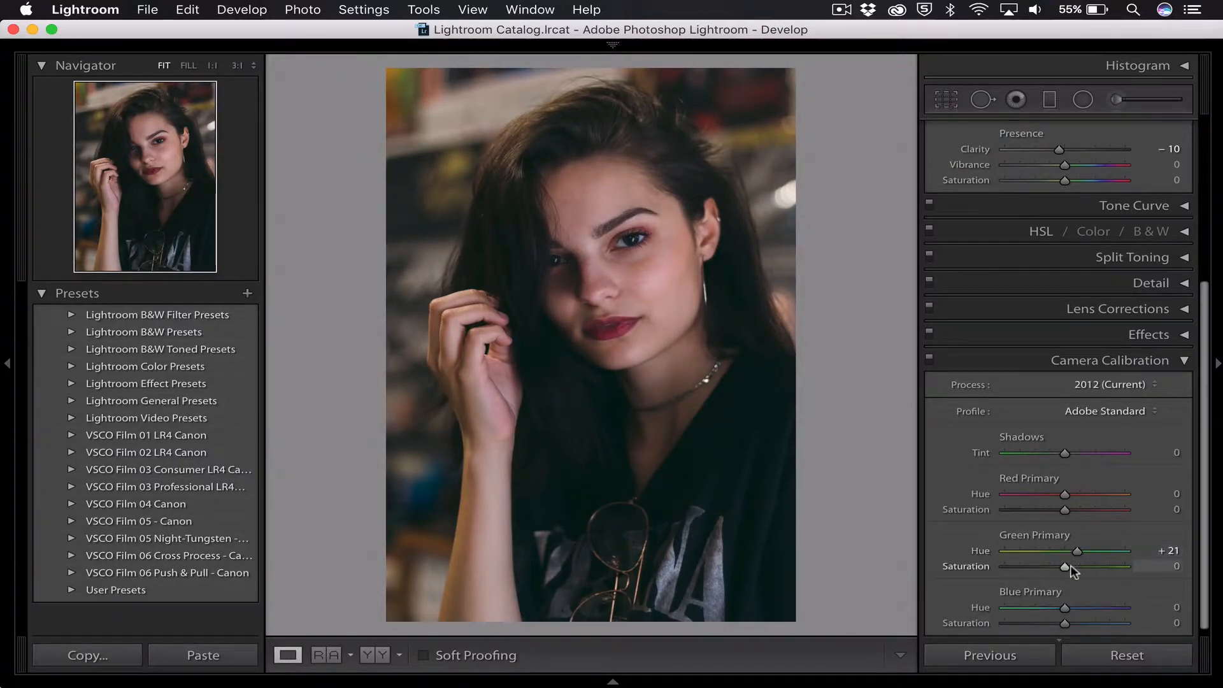
{"action": "left_click_drag", "start_coordinate": [1075, 569], "coordinate": [1077, 569]}
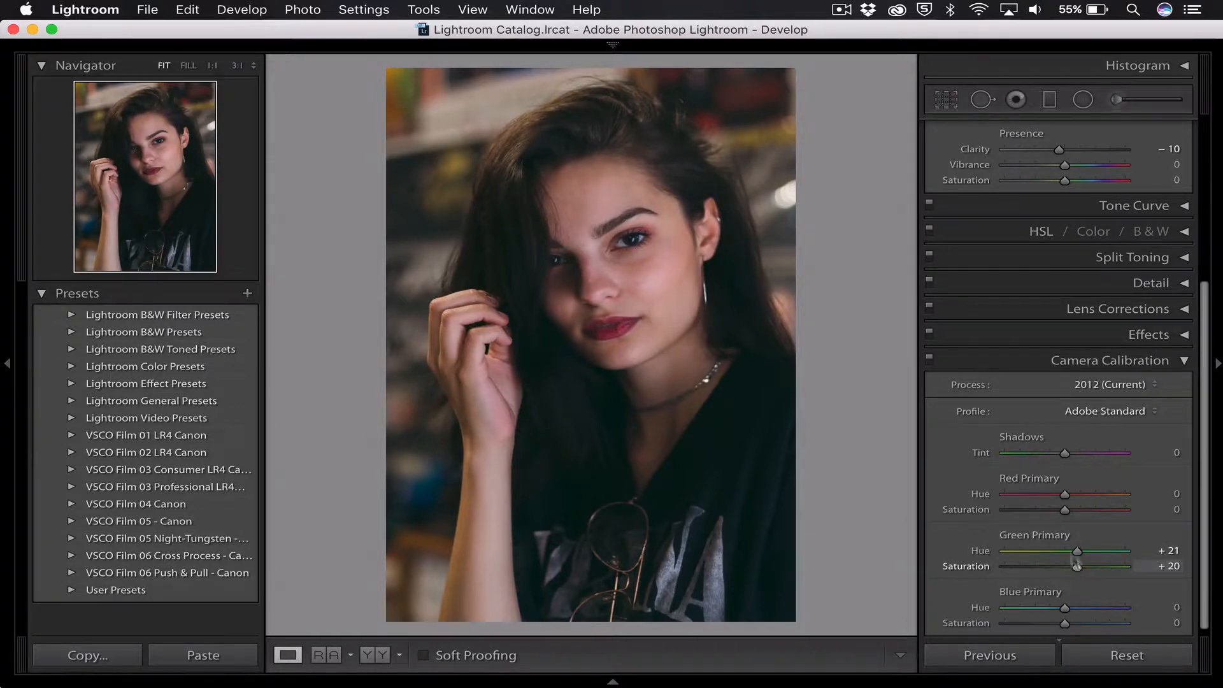
Step: Compare the portrait with and without the camera calibration changes, leaving them enabled
{"action": "left_click", "coordinate": [930, 359]}
{"action": "left_click", "coordinate": [930, 359]}
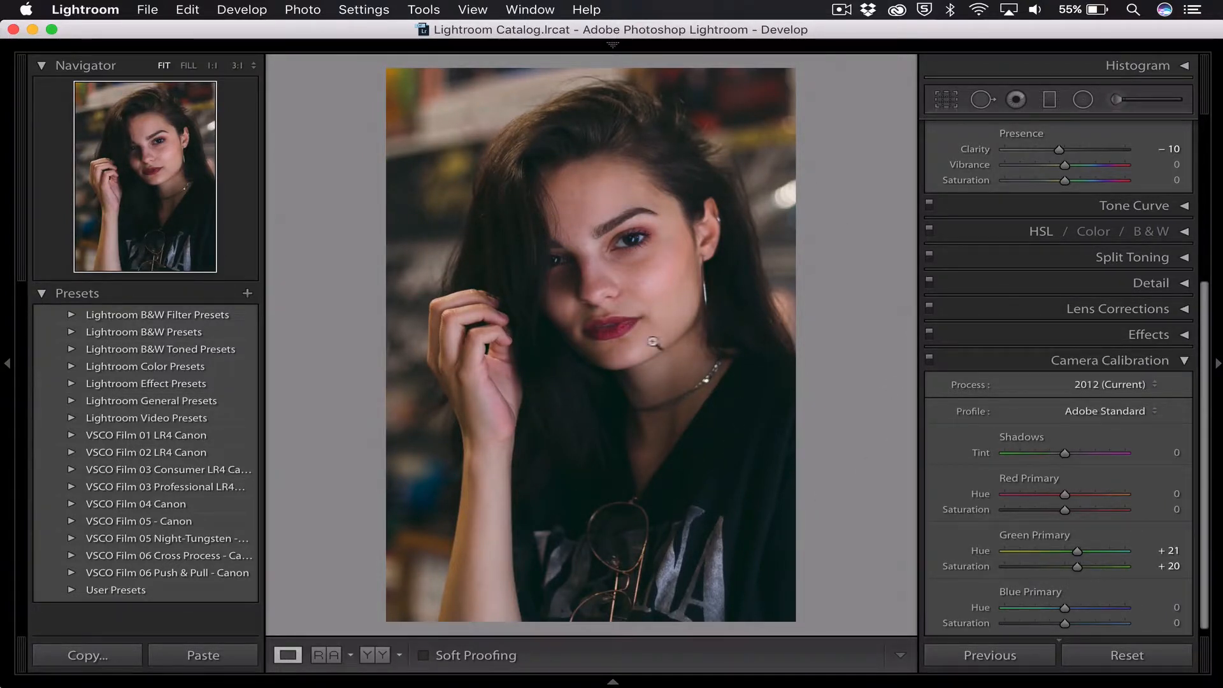
{"action": "left_click", "coordinate": [929, 359]}
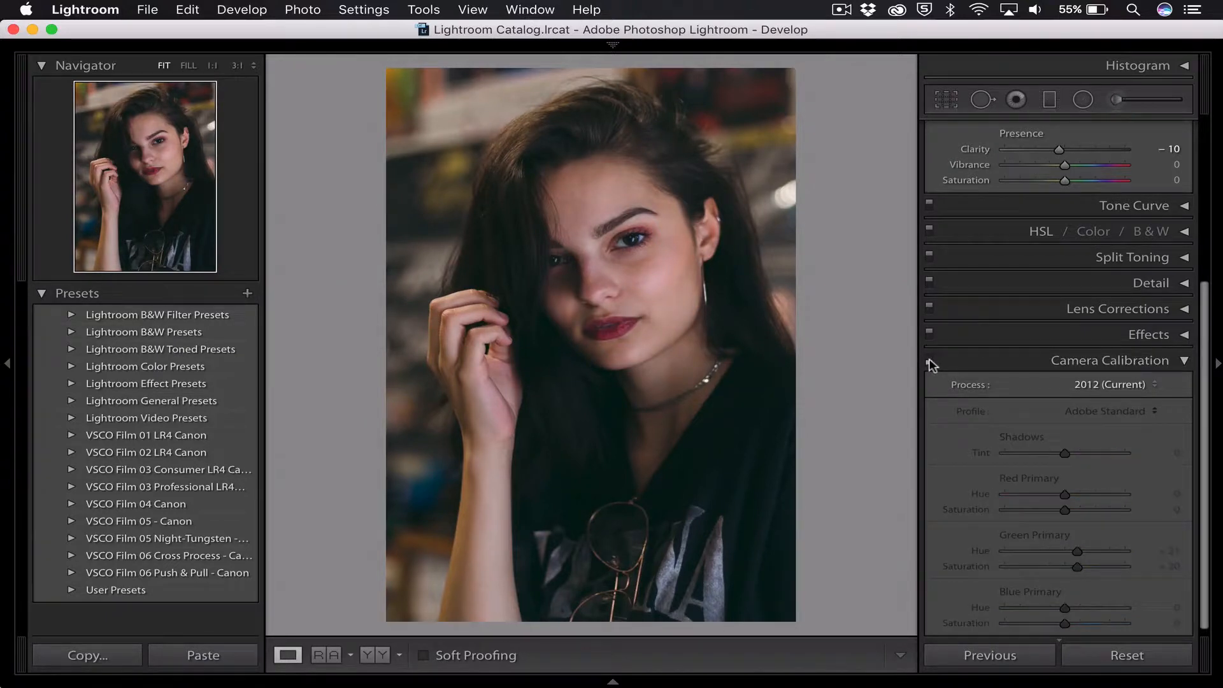
{"action": "left_click", "coordinate": [931, 359]}
{"action": "left_click", "coordinate": [930, 359]}
{"action": "left_click", "coordinate": [929, 359]}
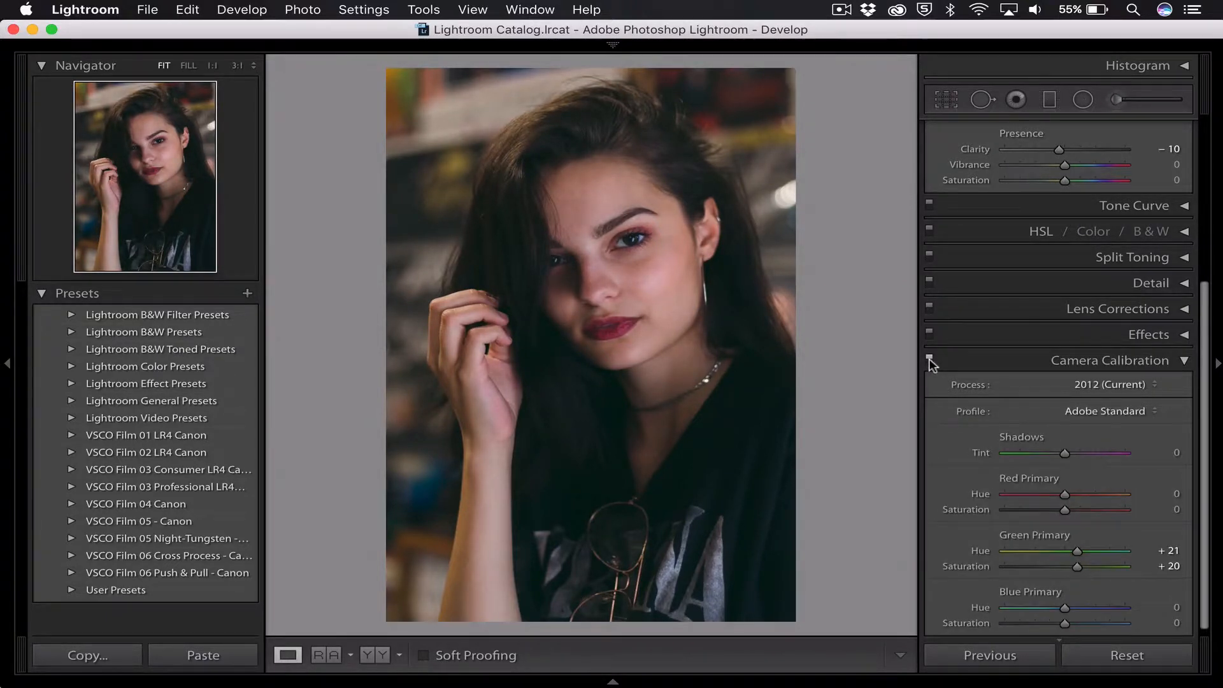
Step: Tint the Split Toning highlights with hue 69 and saturation 15, and compare the portrait with and without the toning, leaving it enabled
{"action": "scroll", "coordinate": [1106, 359], "scroll_direction": "up", "scroll_amount": 3}
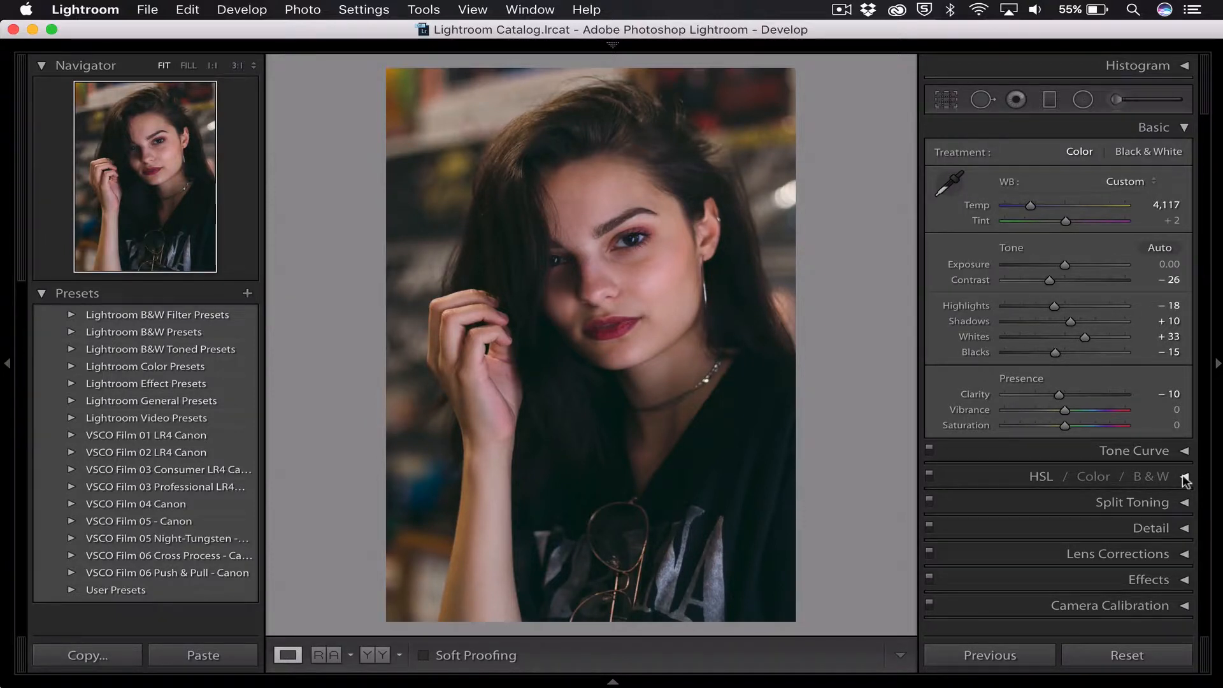
{"action": "left_click", "coordinate": [1184, 502]}
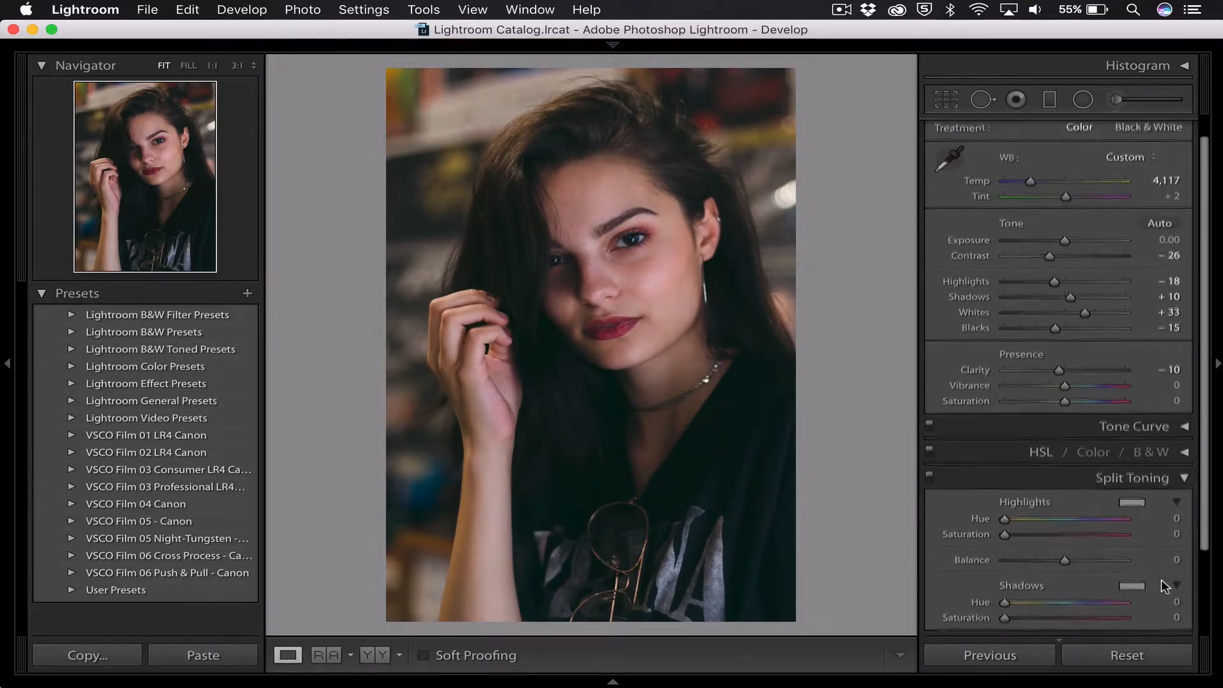
{"action": "scroll", "coordinate": [1161, 585], "scroll_direction": "down", "scroll_amount": 3}
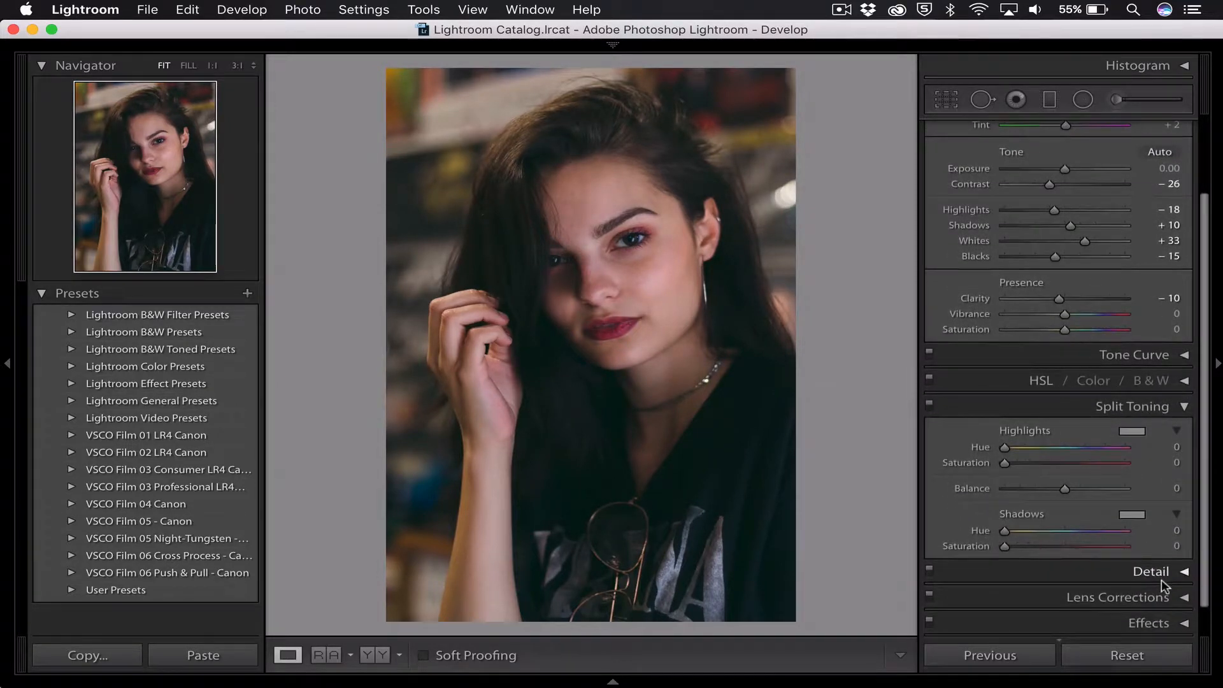
{"action": "scroll", "coordinate": [1115, 475], "scroll_direction": "down", "scroll_amount": 1}
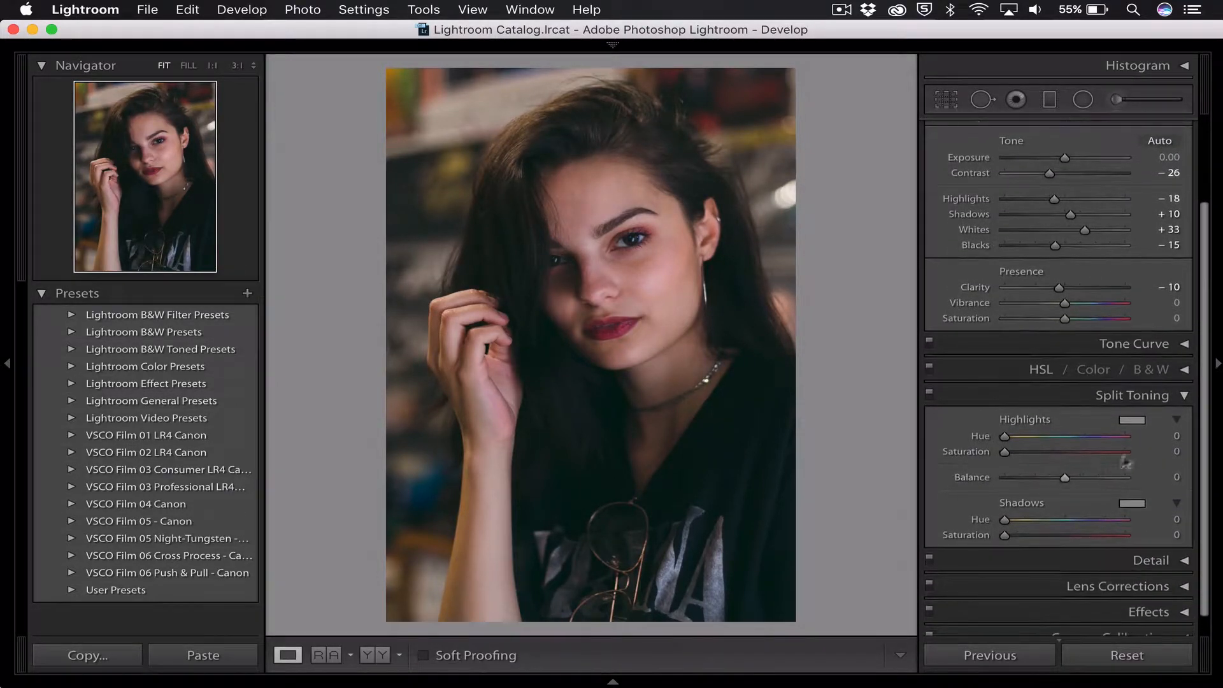
{"action": "left_click", "coordinate": [1133, 420]}
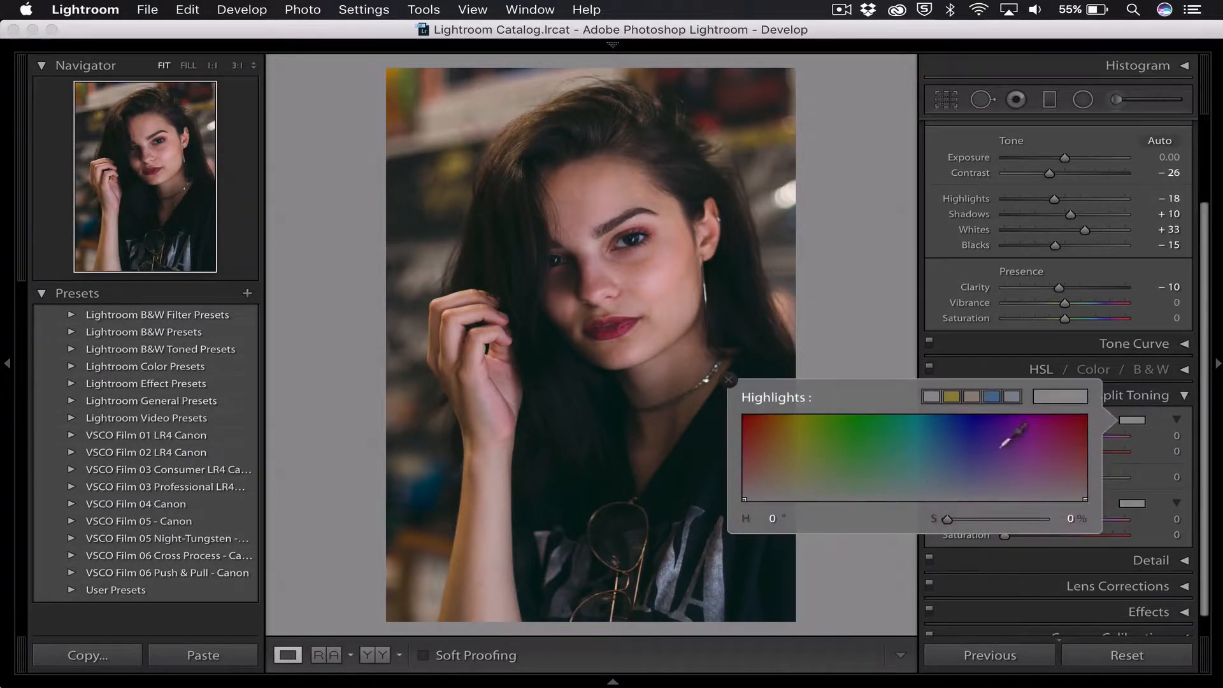
{"action": "left_click", "coordinate": [779, 482]}
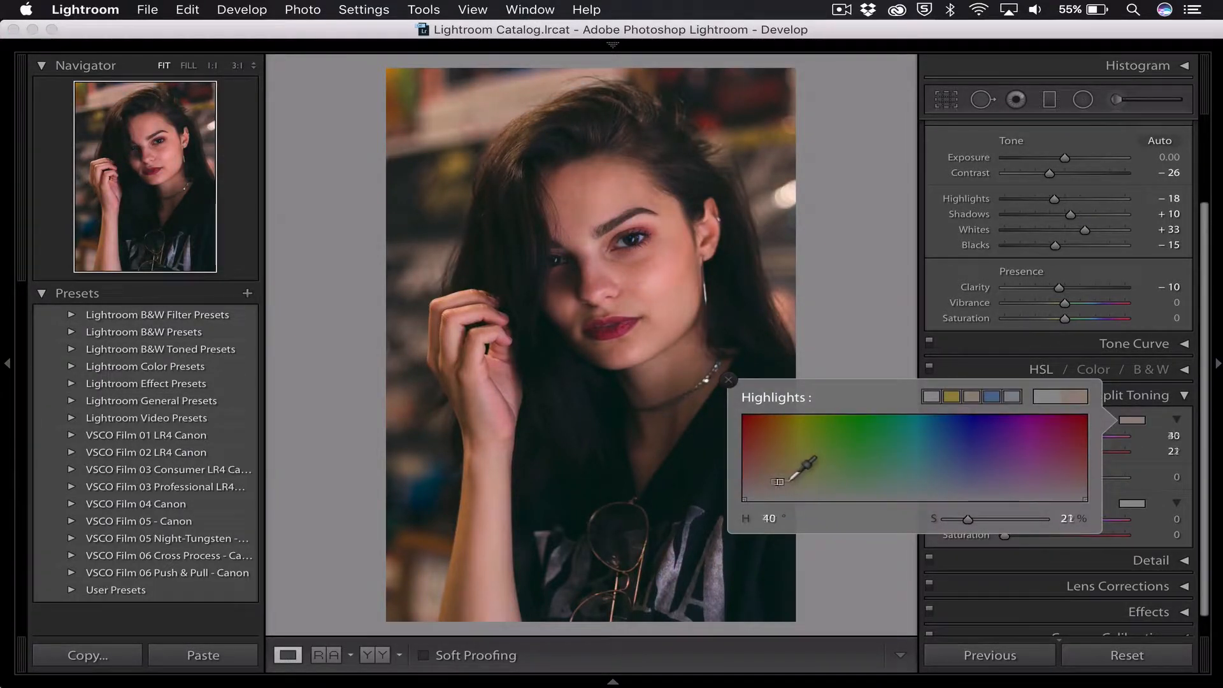
{"action": "left_click_drag", "start_coordinate": [790, 479], "coordinate": [809, 483]}
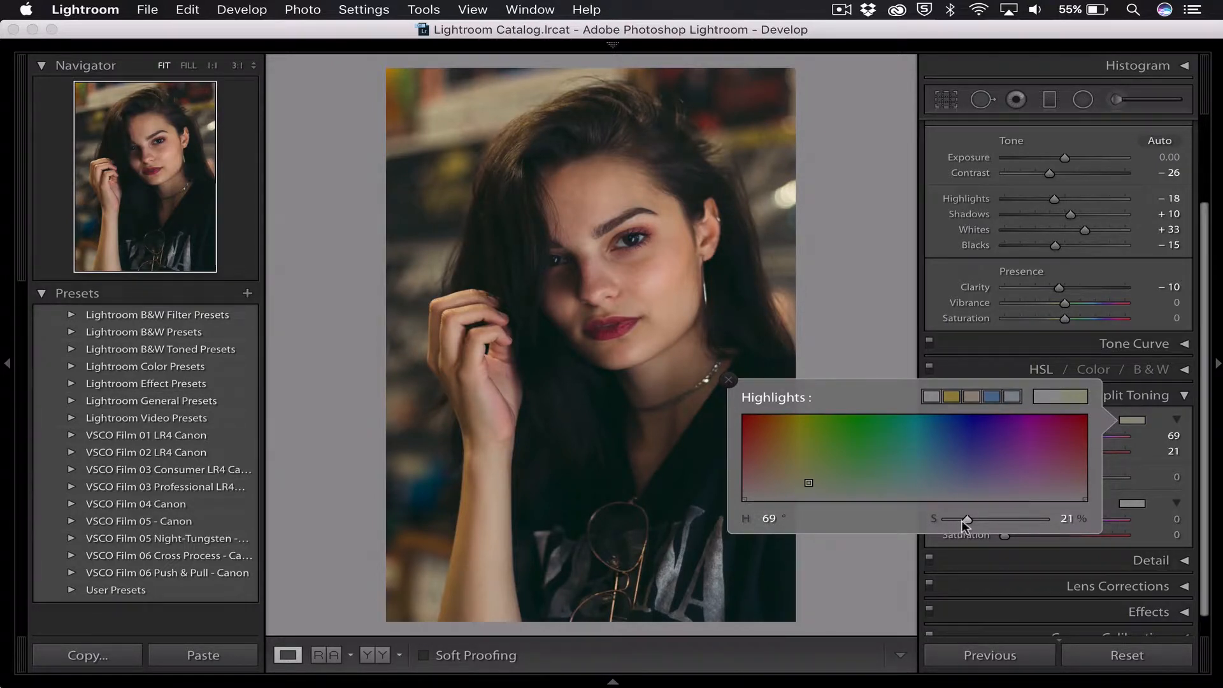
{"action": "left_click_drag", "start_coordinate": [962, 520], "coordinate": [959, 519]}
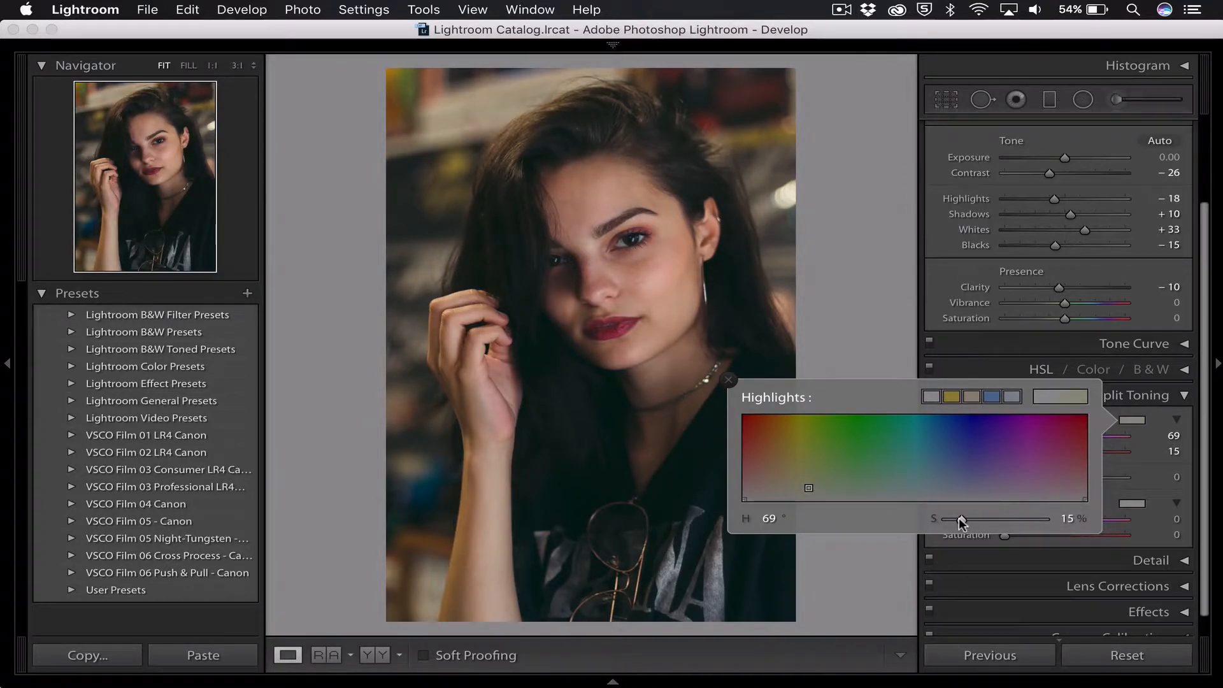
{"action": "left_click", "coordinate": [1156, 479]}
{"action": "left_click", "coordinate": [931, 395]}
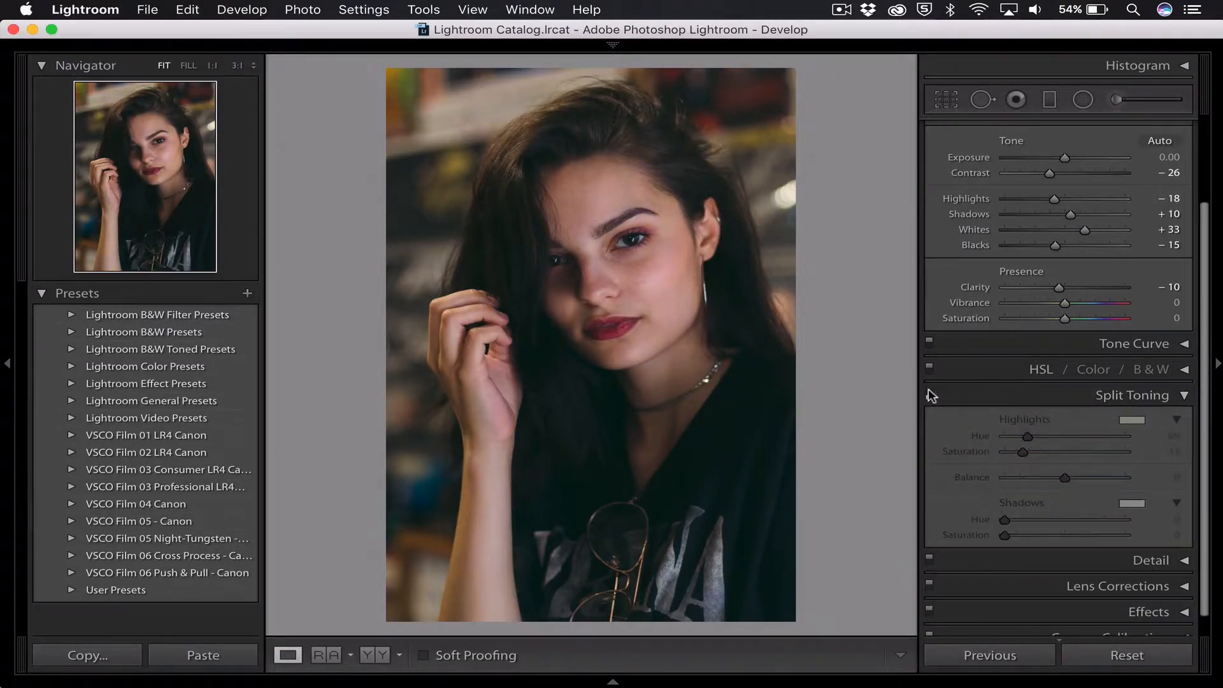
{"action": "left_click", "coordinate": [930, 395]}
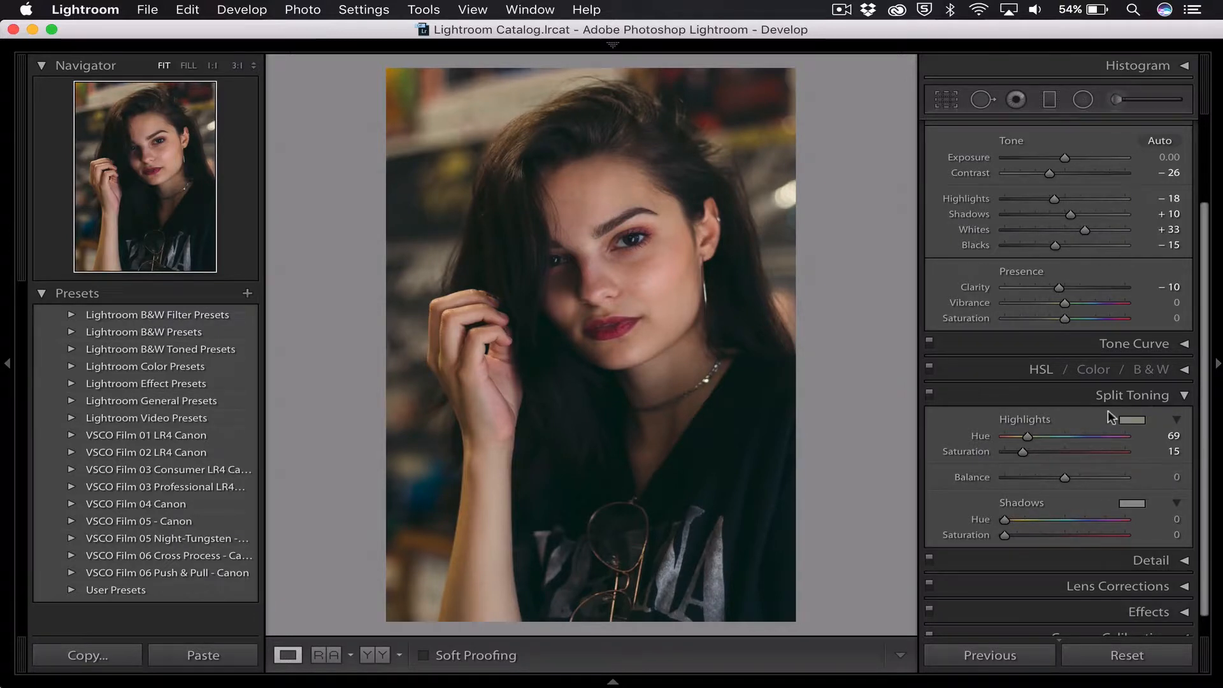
Step: Tint the Split Toning shadows with hue 203 and saturation 1
{"action": "left_click", "coordinate": [1140, 508]}
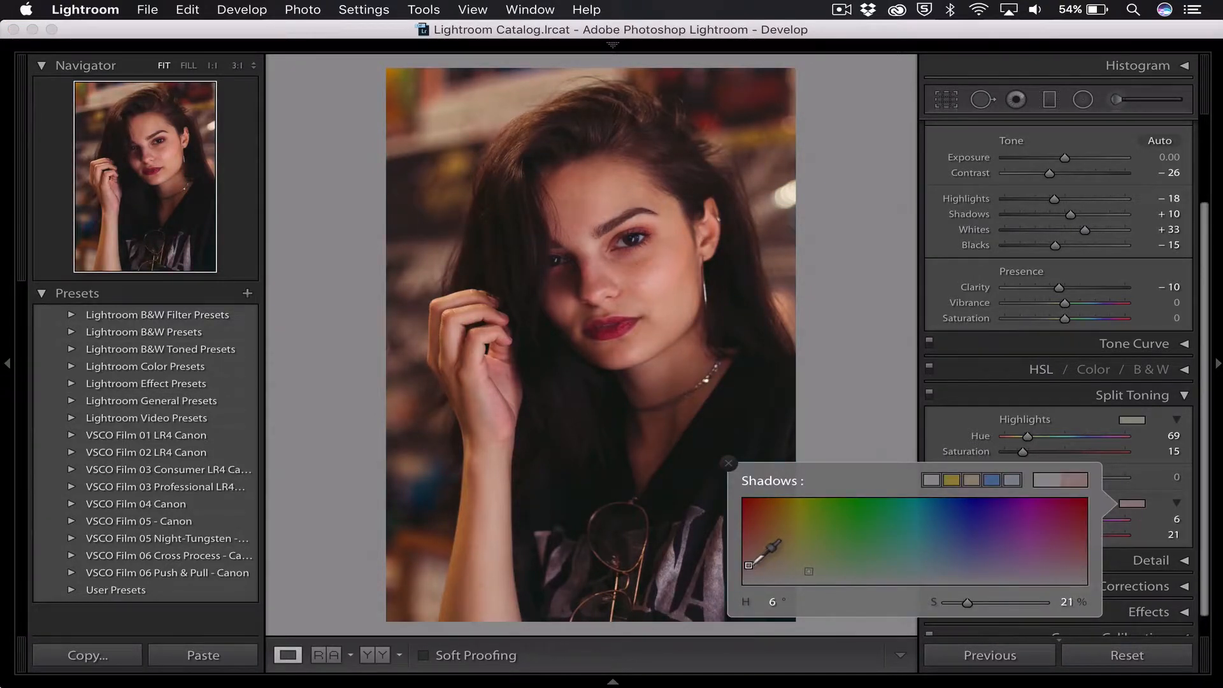
{"action": "left_click", "coordinate": [873, 563]}
{"action": "left_click_drag", "start_coordinate": [906, 557], "coordinate": [936, 559]}
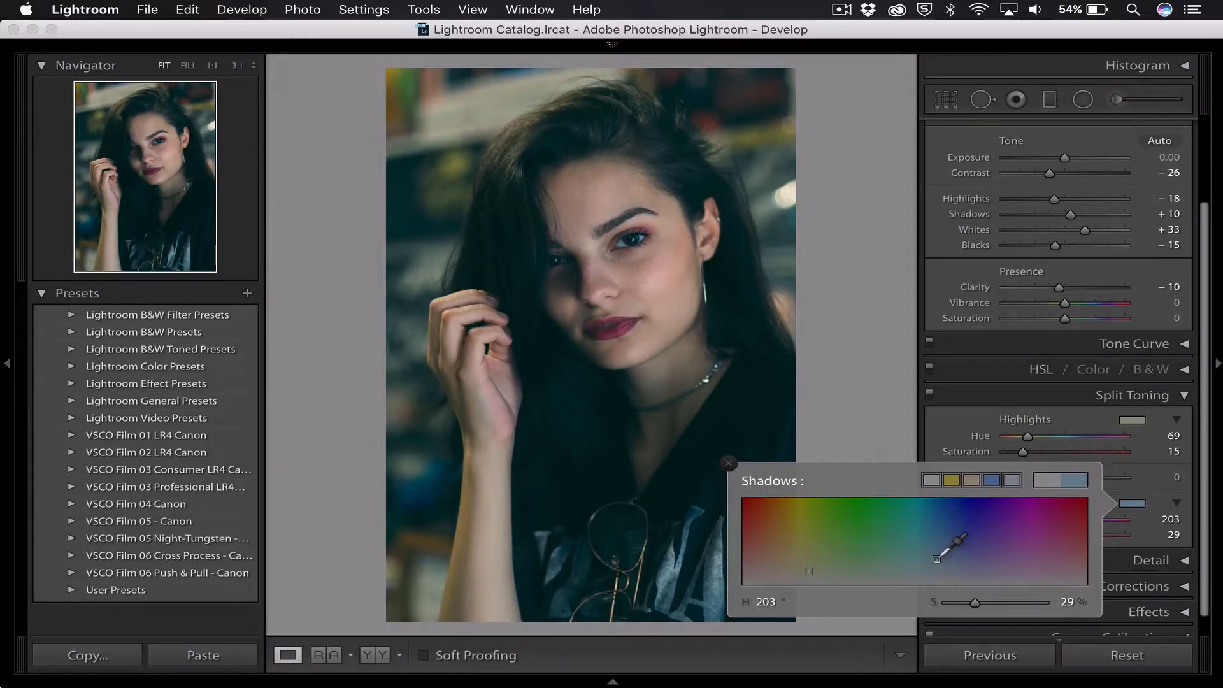
{"action": "left_click", "coordinate": [1068, 602]}
{"action": "type", "text": "1"}
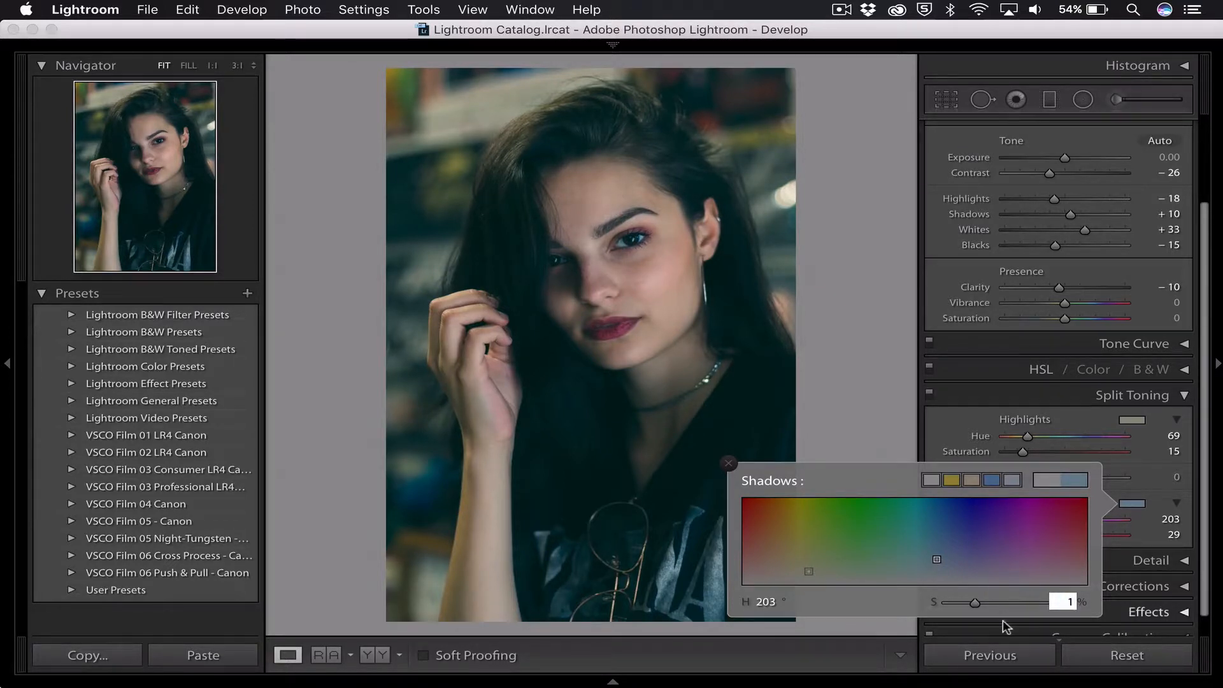
{"action": "key", "text": "Return"}
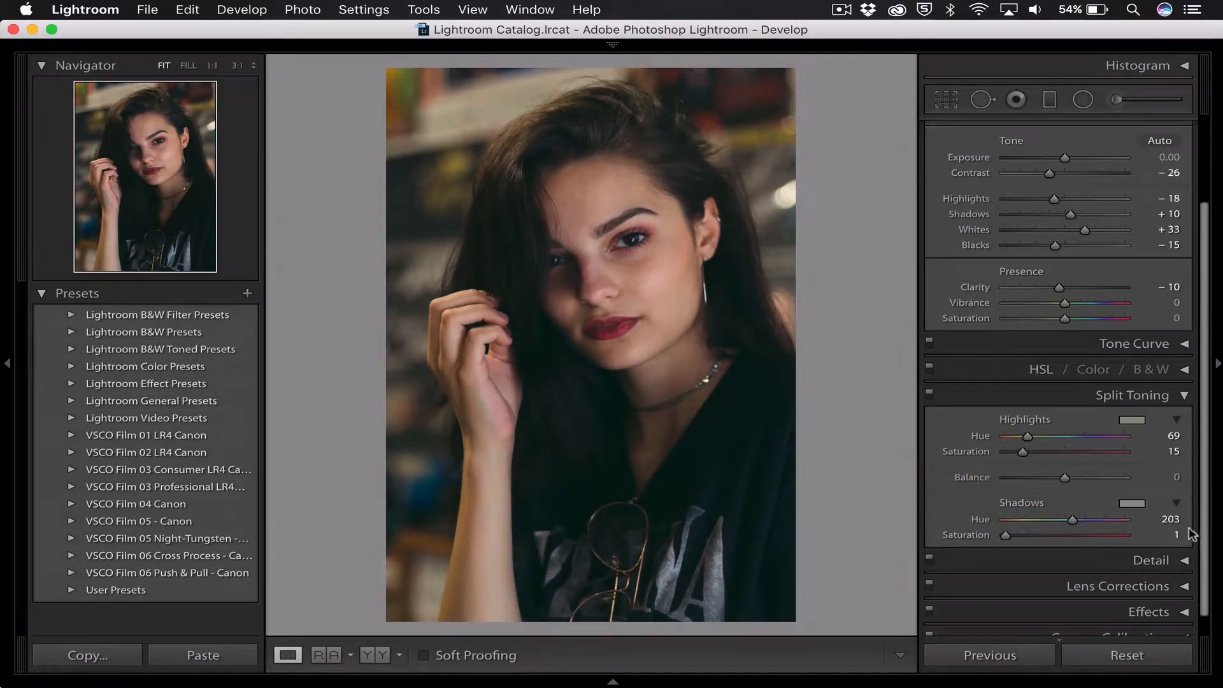
Step: Try a Split Toning shadow saturation of 2, and set it back to 1
{"action": "left_click", "coordinate": [1166, 534]}
{"action": "type", "text": "2"}
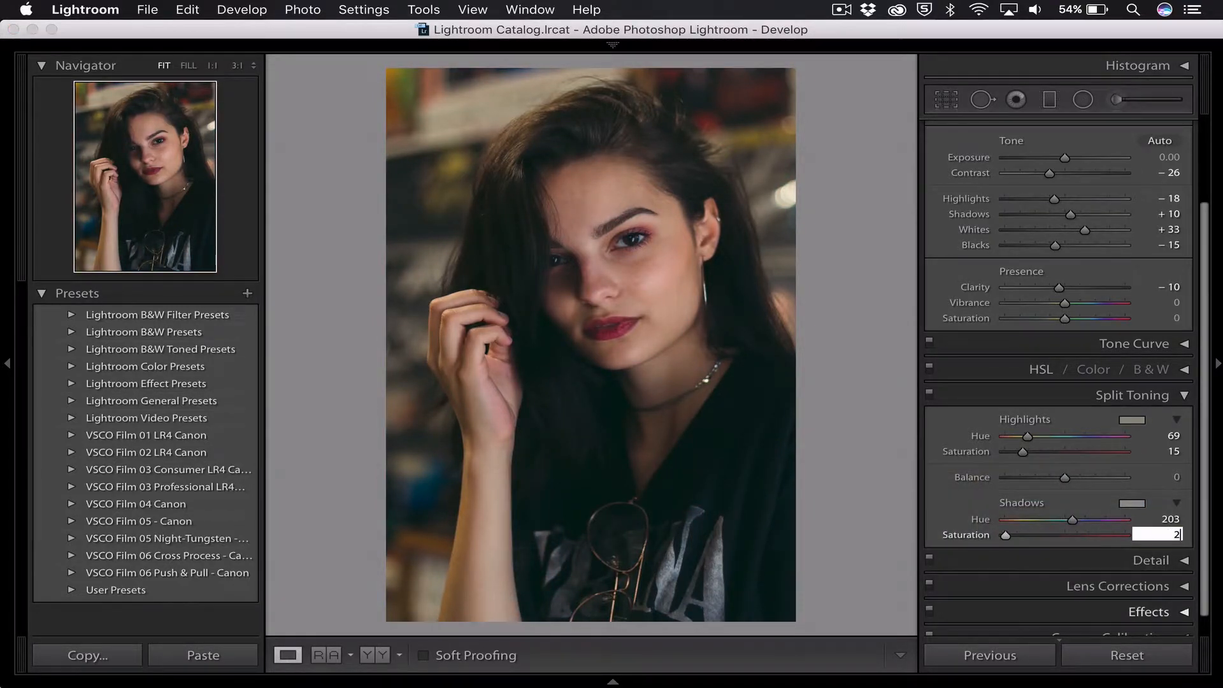
{"action": "key", "text": "Return"}
{"action": "left_click", "coordinate": [1166, 533]}
{"action": "type", "text": "1"}
{"action": "key", "text": "Return"}
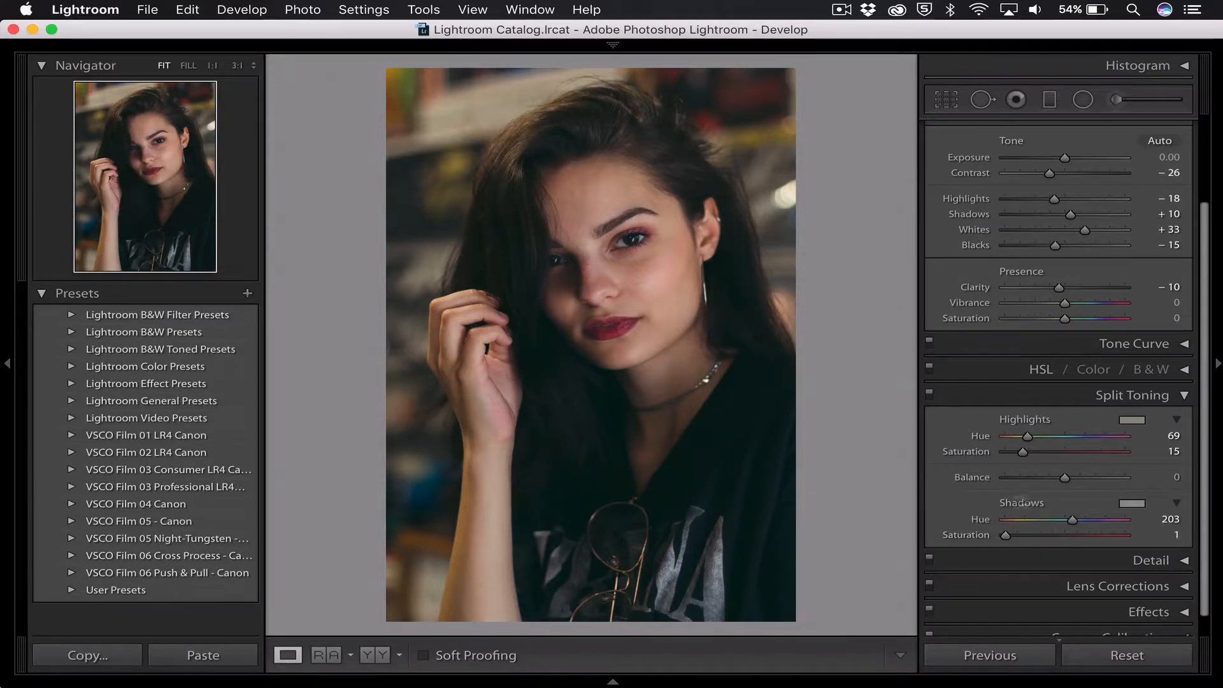
Step: Compare the portrait with and without split toning and against the unedited original, leaving the toning enabled, and collapse the Split Toning settings
{"action": "left_click", "coordinate": [930, 396]}
{"action": "left_click", "coordinate": [931, 395]}
{"action": "left_click", "coordinate": [930, 395]}
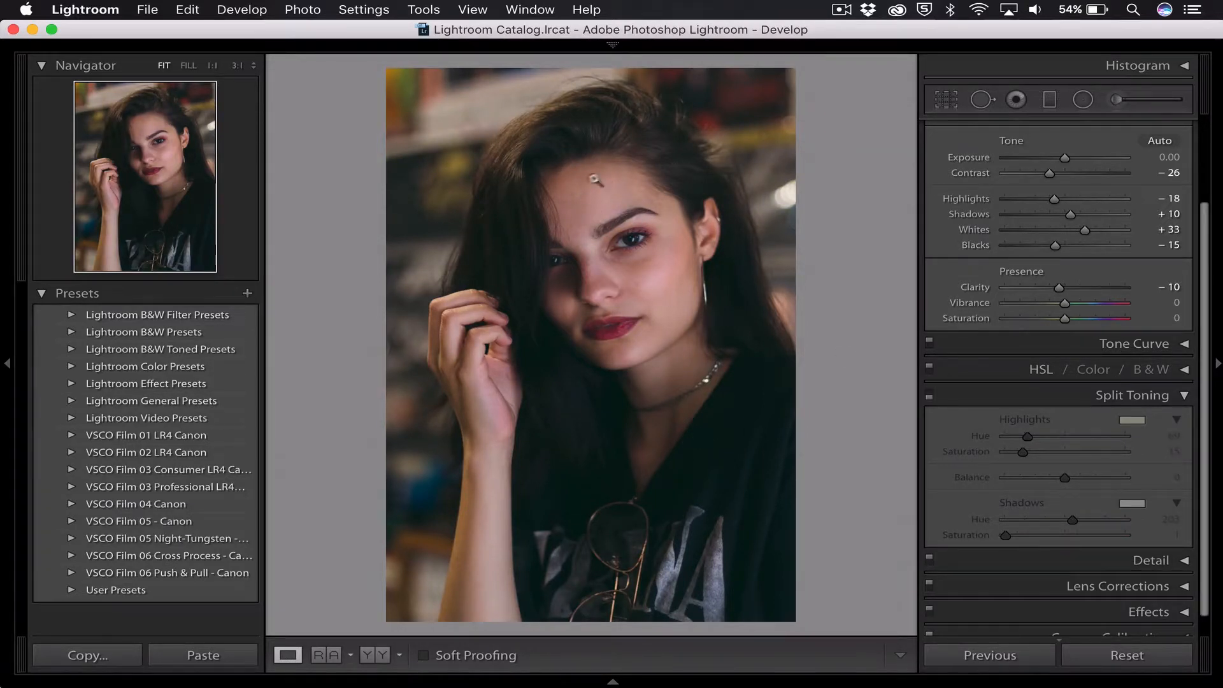
{"action": "left_click", "coordinate": [929, 396]}
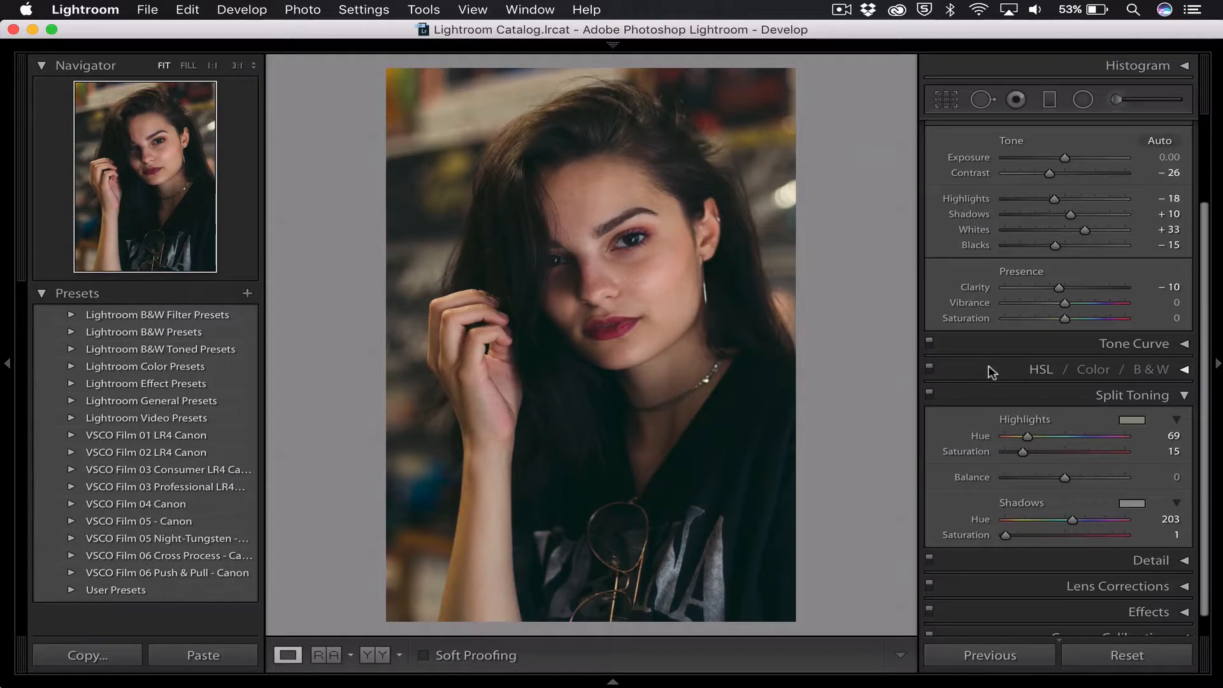
{"action": "key", "text": "backslash"}
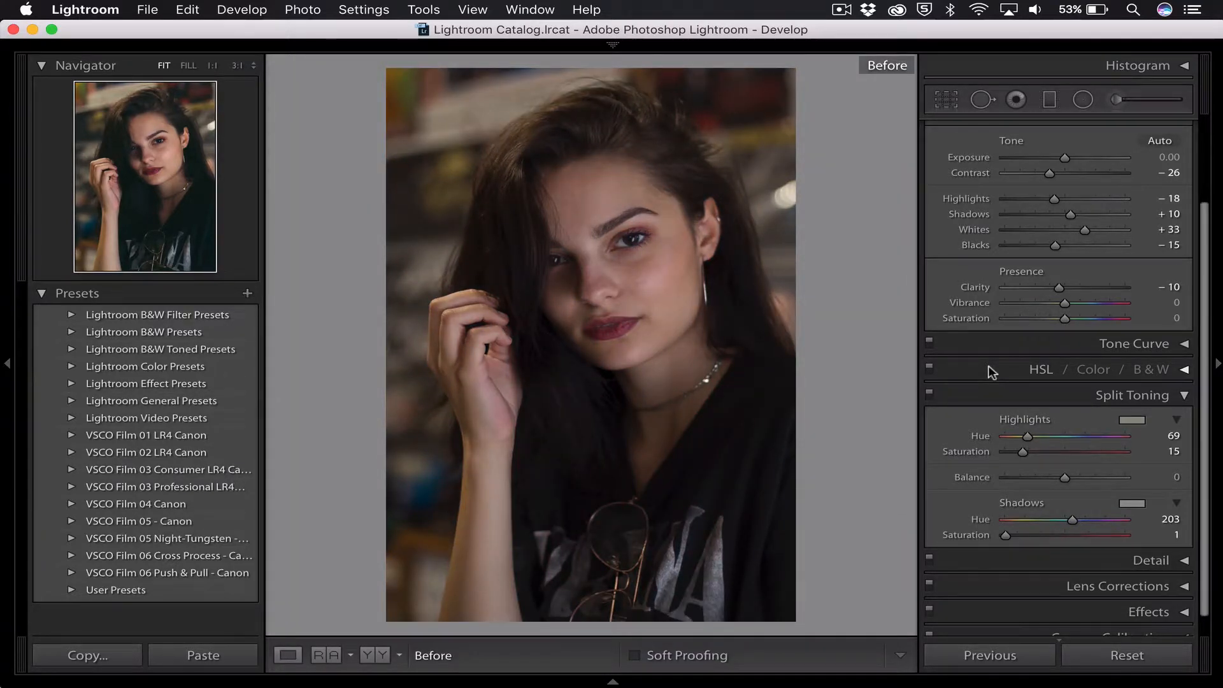
{"action": "key", "text": "backslash"}
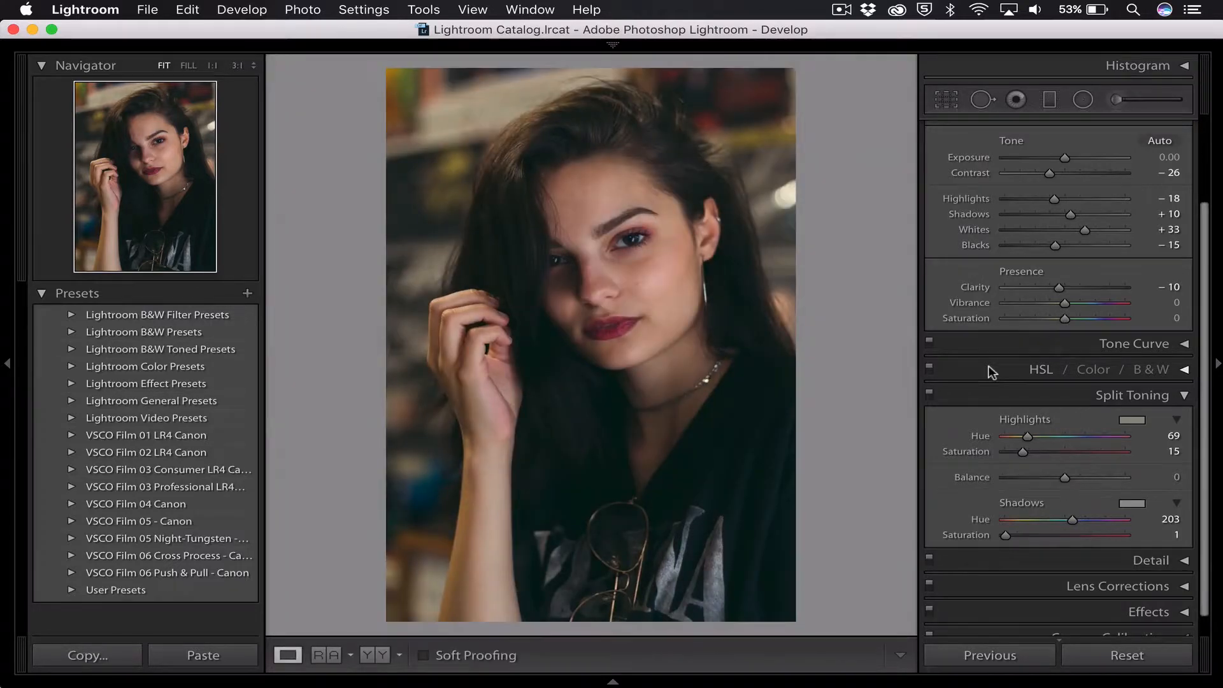
{"action": "left_click", "coordinate": [1163, 396]}
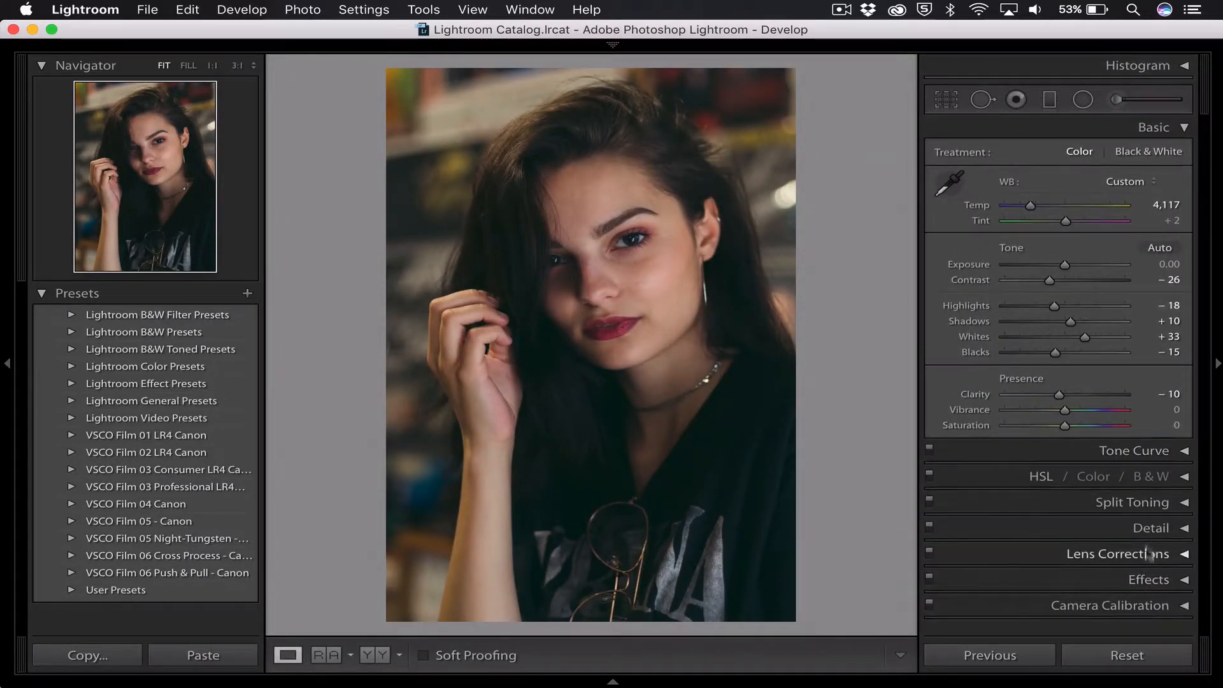
Step: Add film grain in Effects with amount 39, size 11 and roughness 45
{"action": "left_click", "coordinate": [1173, 579]}
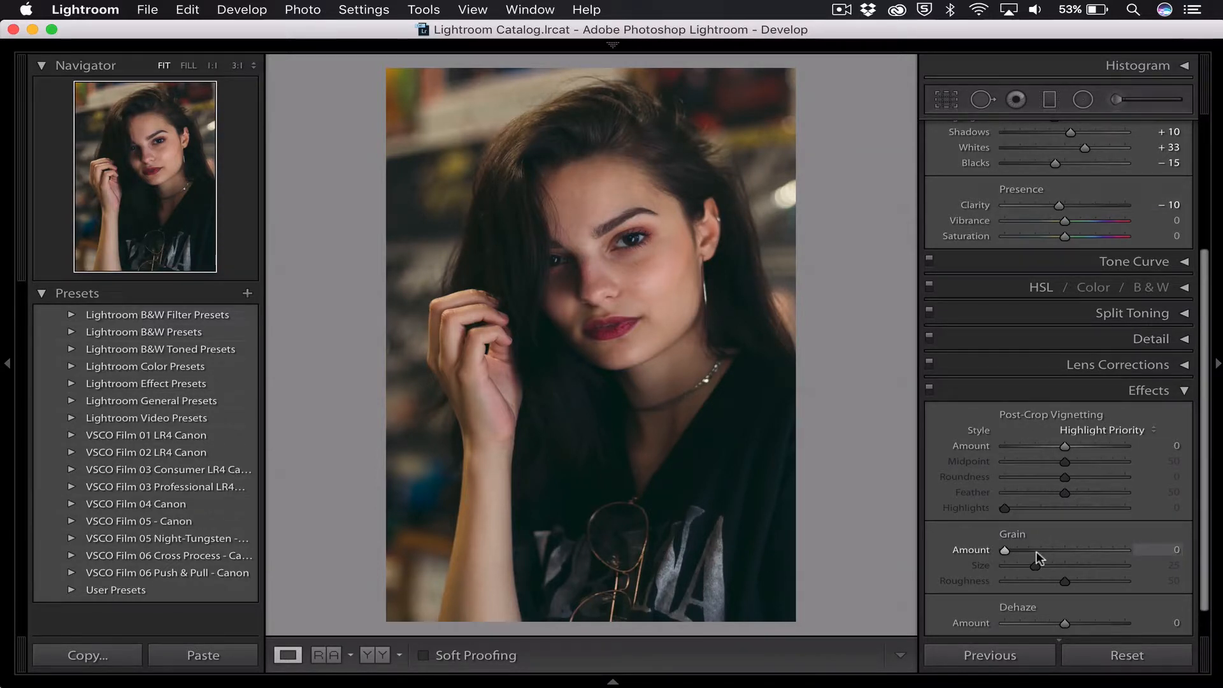
{"action": "left_click_drag", "start_coordinate": [1037, 552], "coordinate": [1053, 550]}
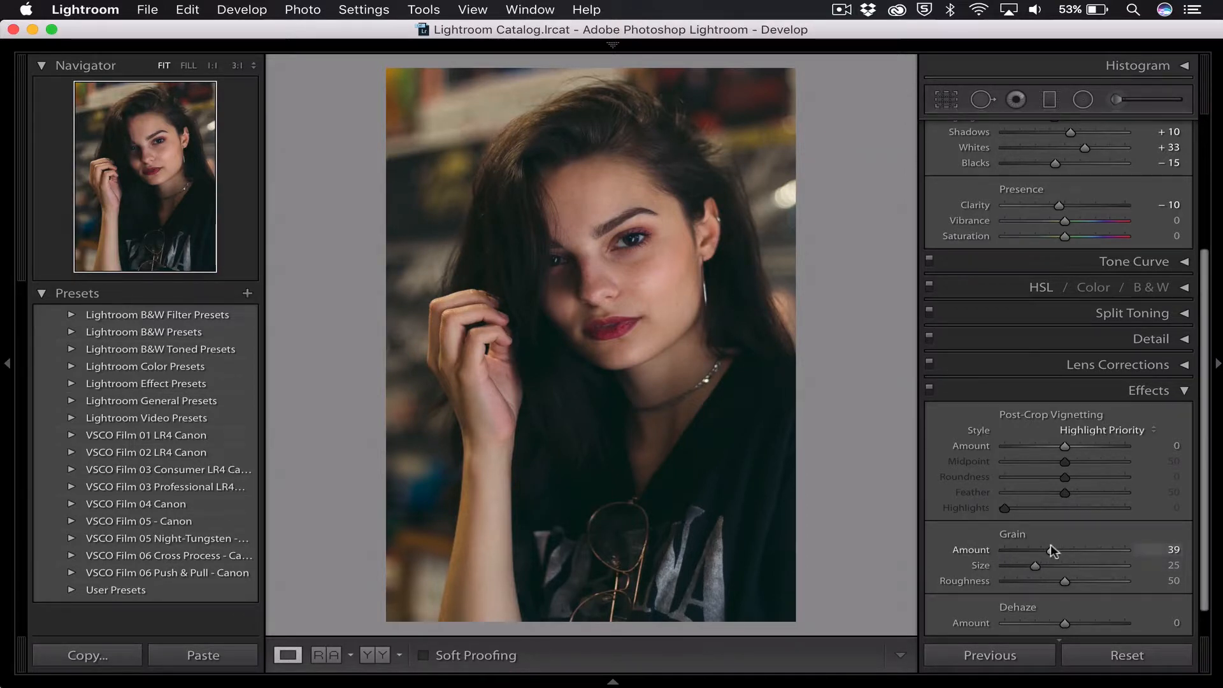
{"action": "left_click", "coordinate": [1009, 566]}
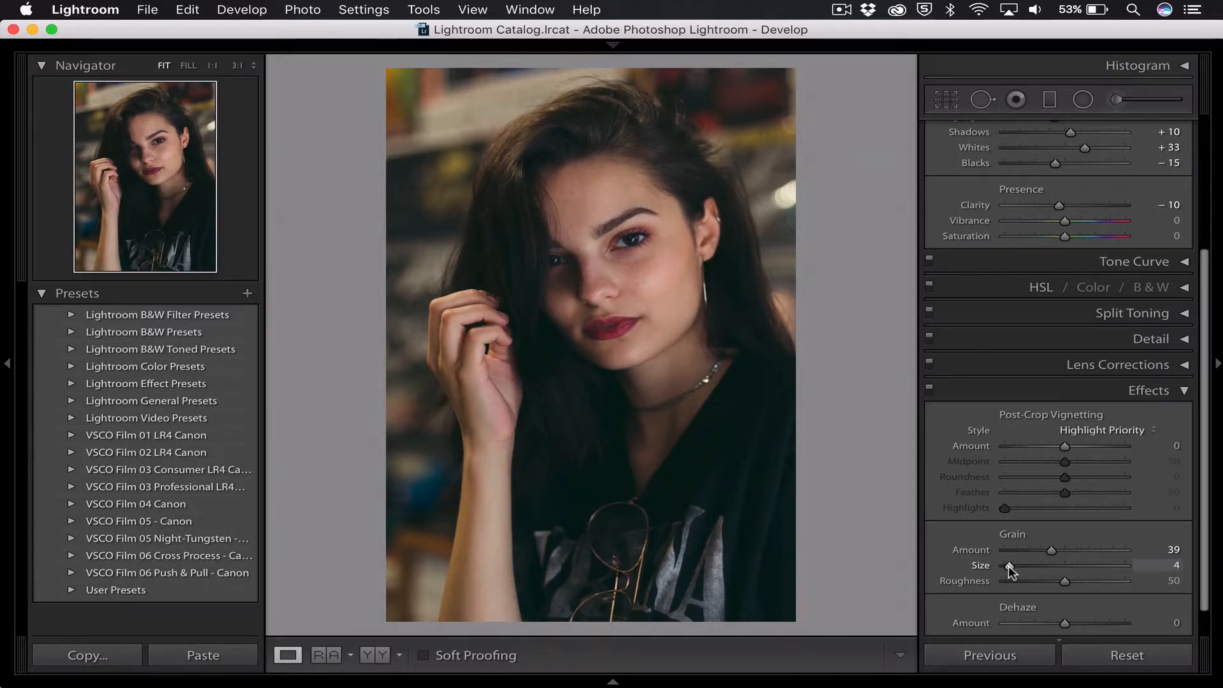
{"action": "left_click_drag", "start_coordinate": [1008, 567], "coordinate": [1017, 567]}
{"action": "left_click", "coordinate": [1170, 579]}
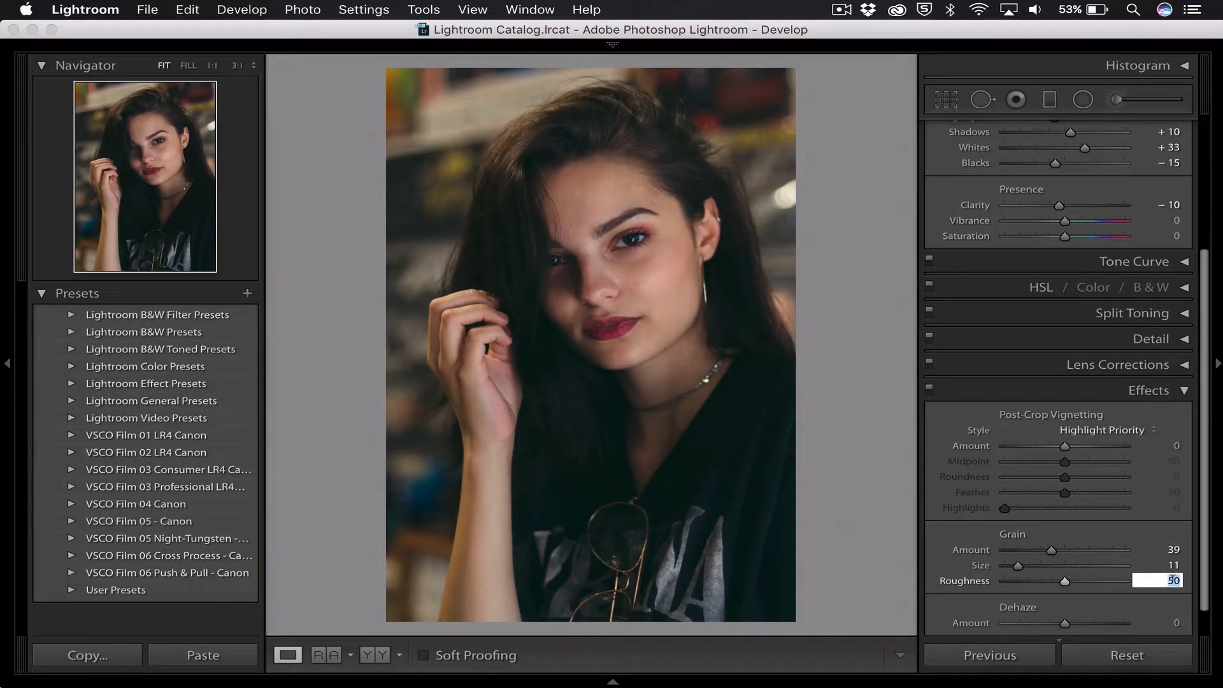
{"action": "key", "text": "Return"}
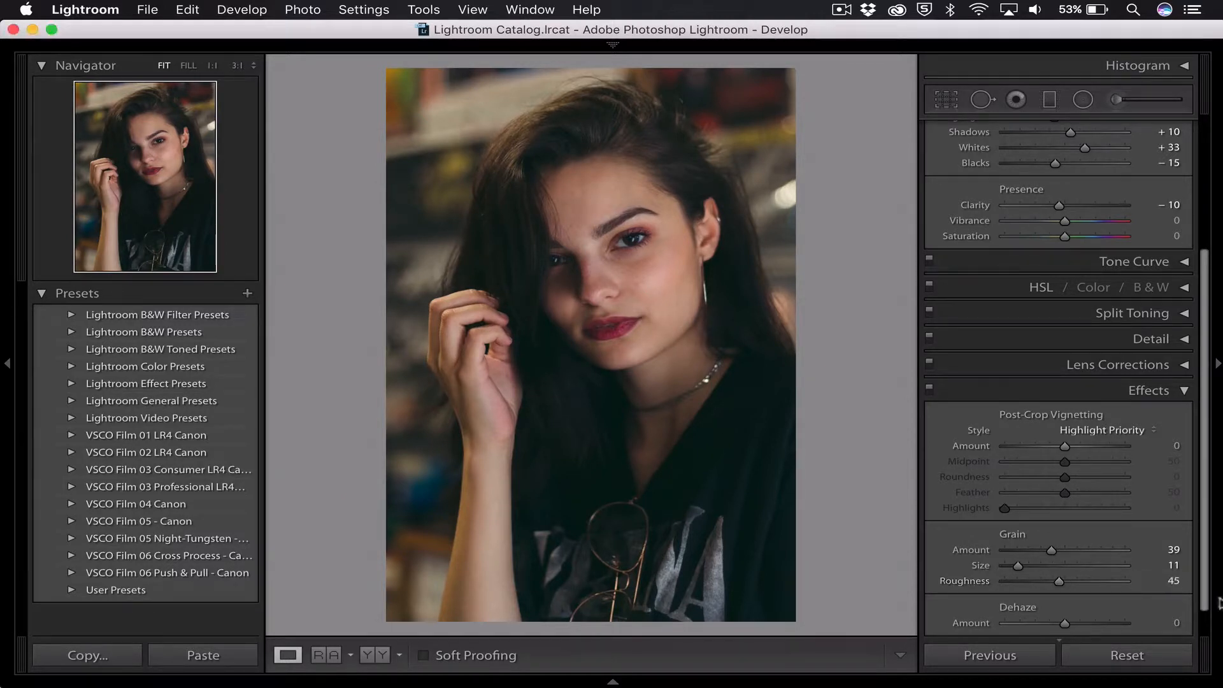
Step: Compare the whole portrait with and without the grain effect, leaving it enabled
{"action": "scroll", "coordinate": [1175, 442], "scroll_direction": "up", "scroll_amount": 2}
{"action": "scroll", "coordinate": [1174, 443], "scroll_direction": "up", "scroll_amount": 1}
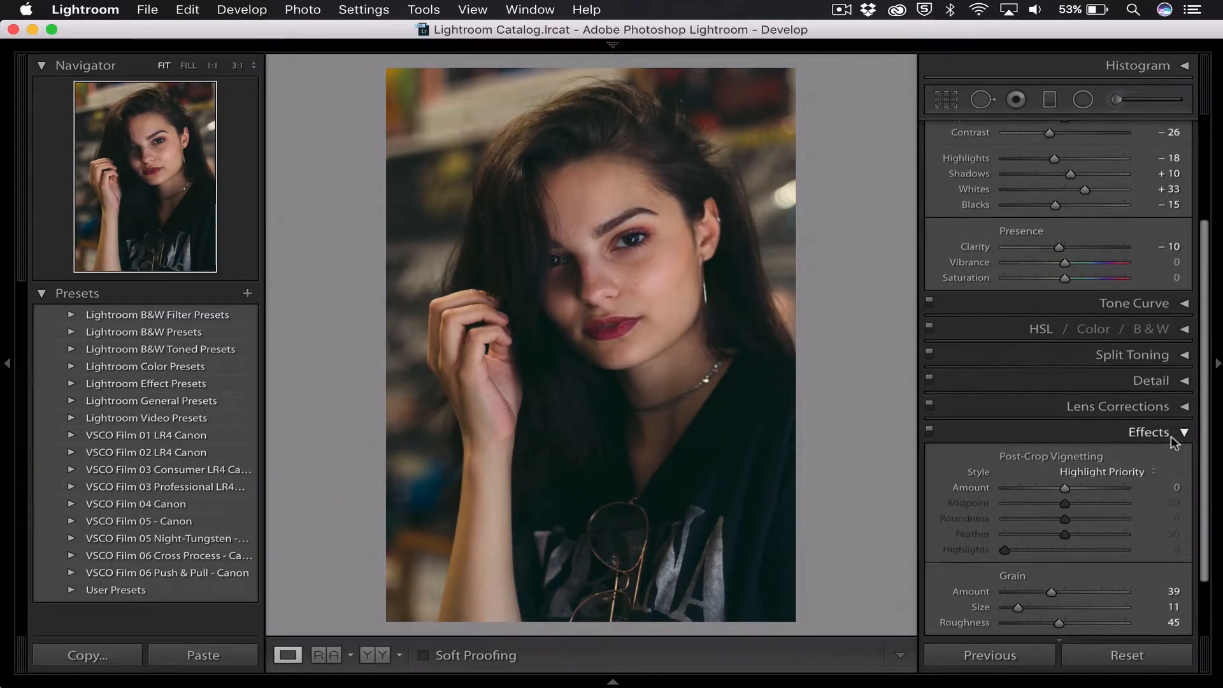
{"action": "left_click", "coordinate": [930, 431]}
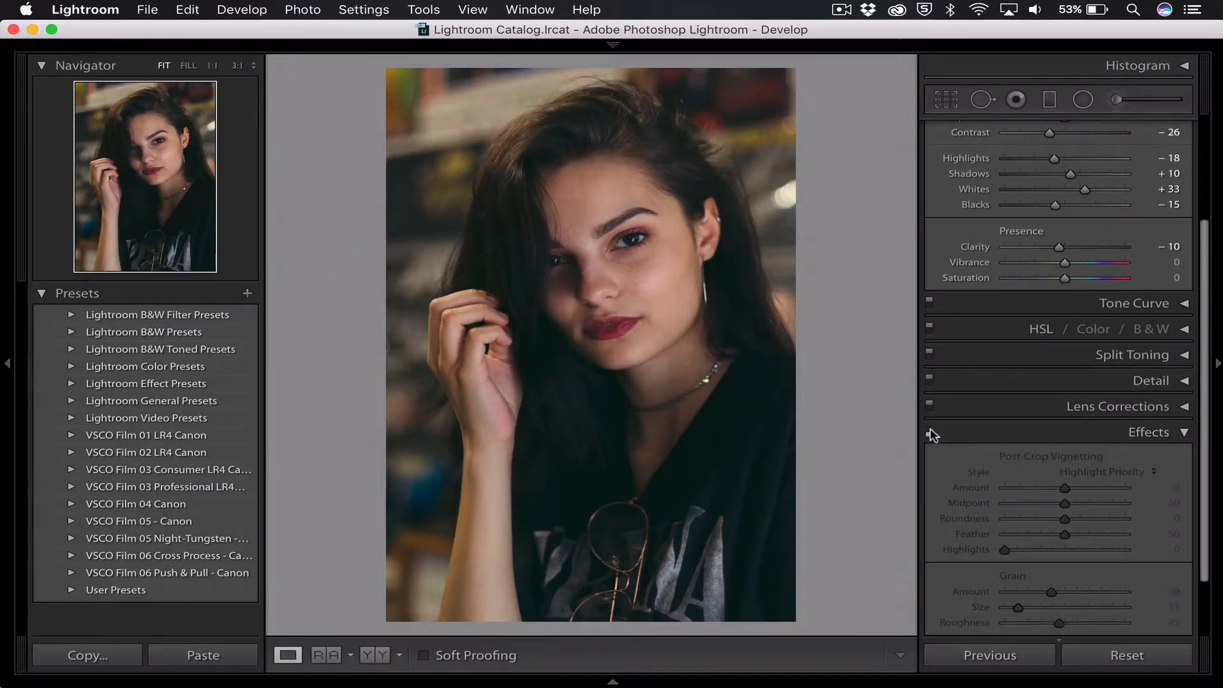
{"action": "left_click", "coordinate": [930, 431]}
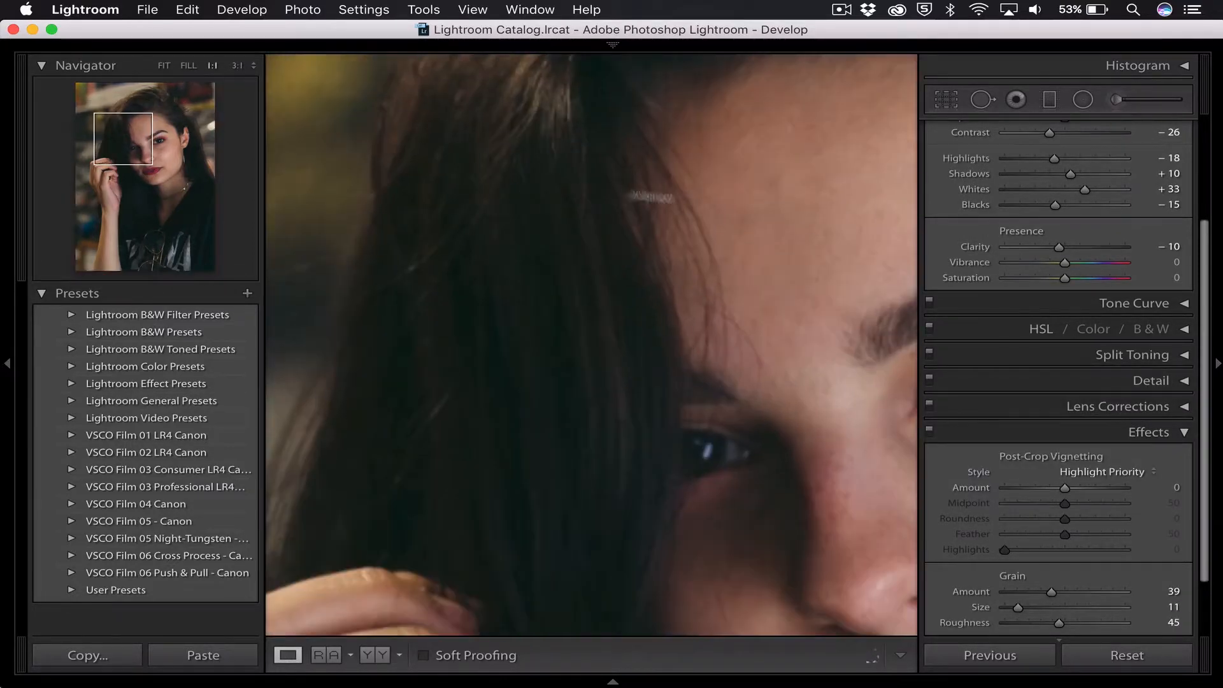
Step: Compare the face at 1:1 with and without grain, inspect it full screen, and return to the whole portrait with grain enabled
{"action": "left_click", "coordinate": [508, 198]}
{"action": "left_click_drag", "start_coordinate": [689, 338], "coordinate": [492, 285]}
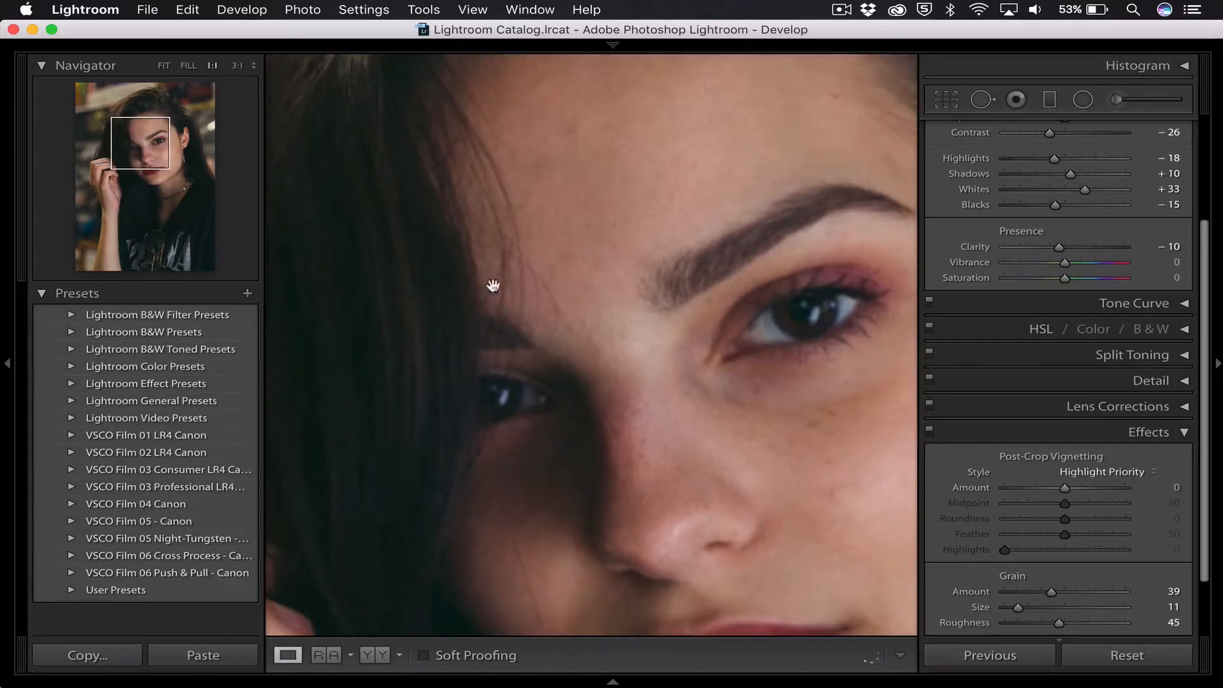
{"action": "left_click_drag", "start_coordinate": [606, 308], "coordinate": [538, 304]}
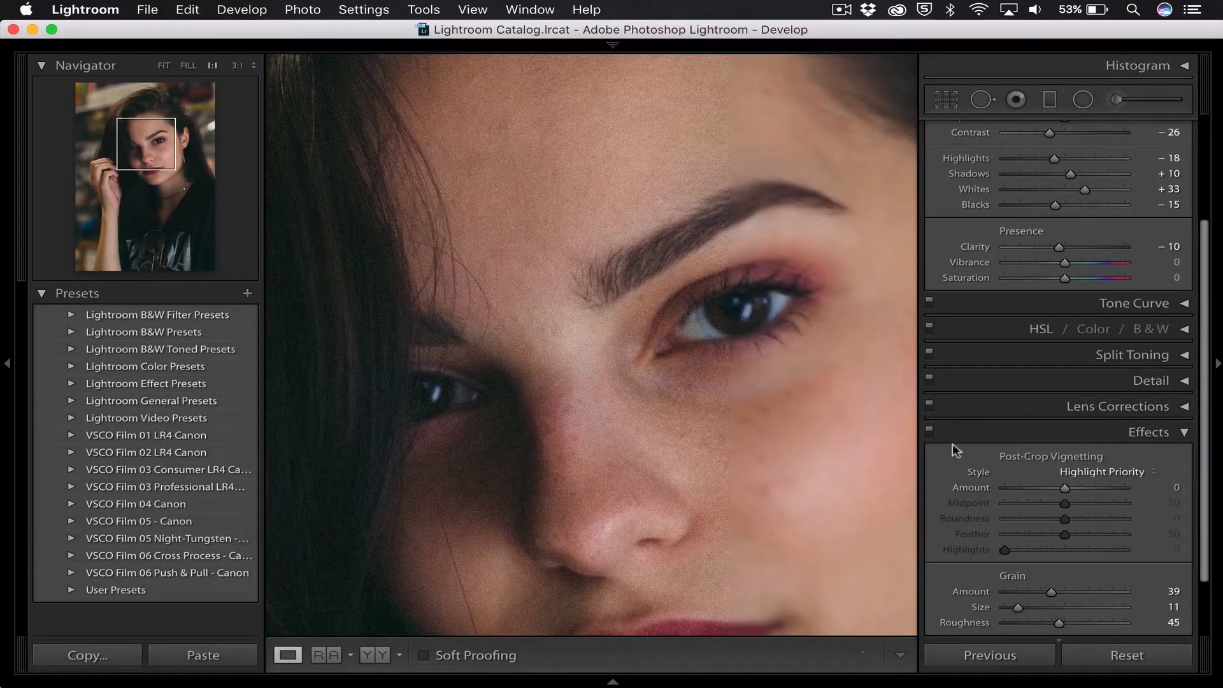
{"action": "left_click", "coordinate": [930, 429]}
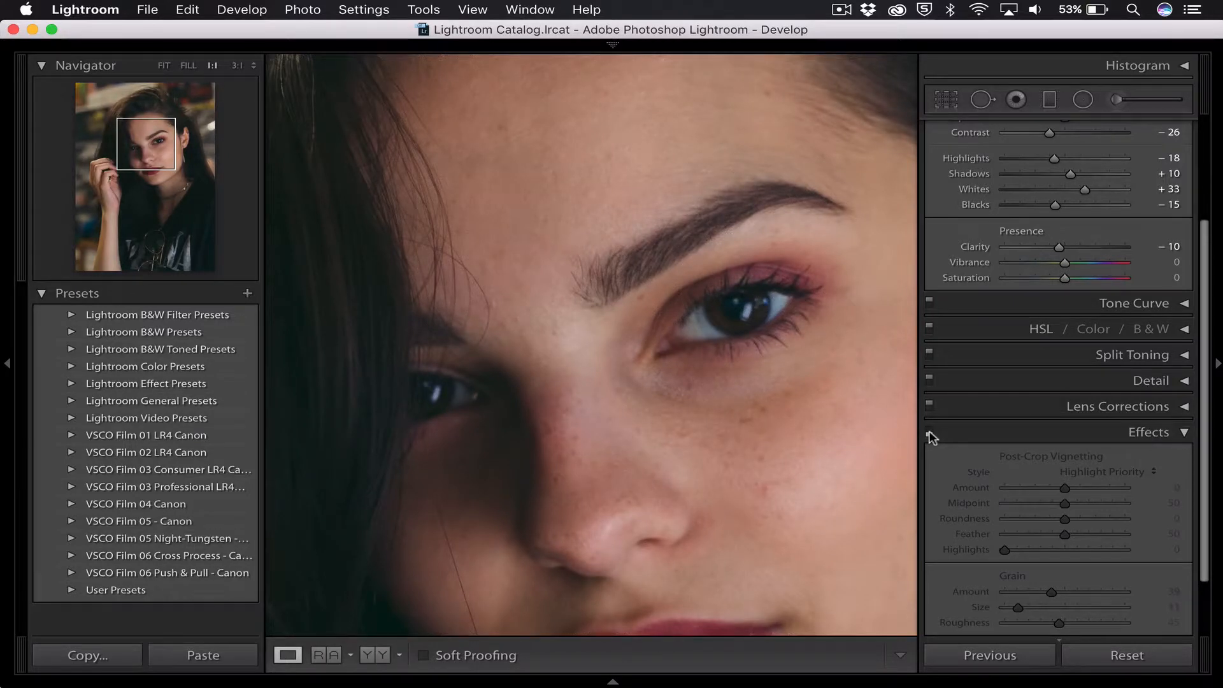
{"action": "left_click", "coordinate": [930, 431]}
{"action": "key", "text": "f"}
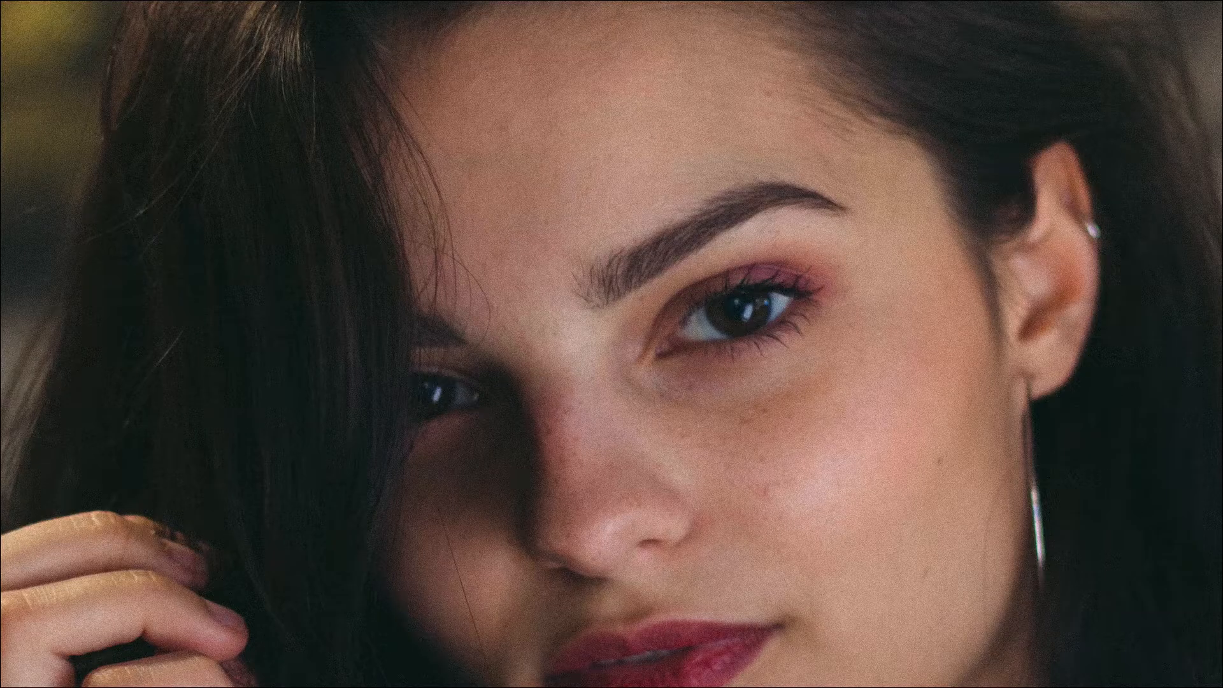
{"action": "key", "text": "f"}
{"action": "key", "text": "z"}
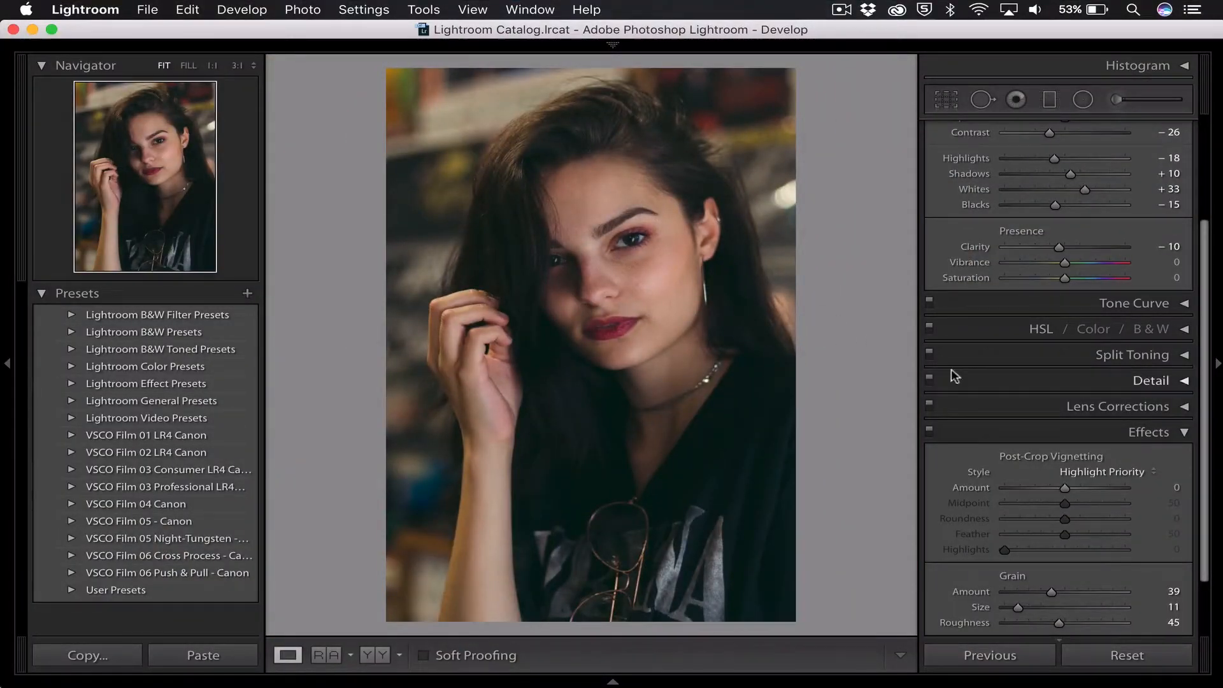
Step: Collapse the Effects and Basic settings and set up a new radial filter using the Temp effect at 5
{"action": "left_click", "coordinate": [1187, 441]}
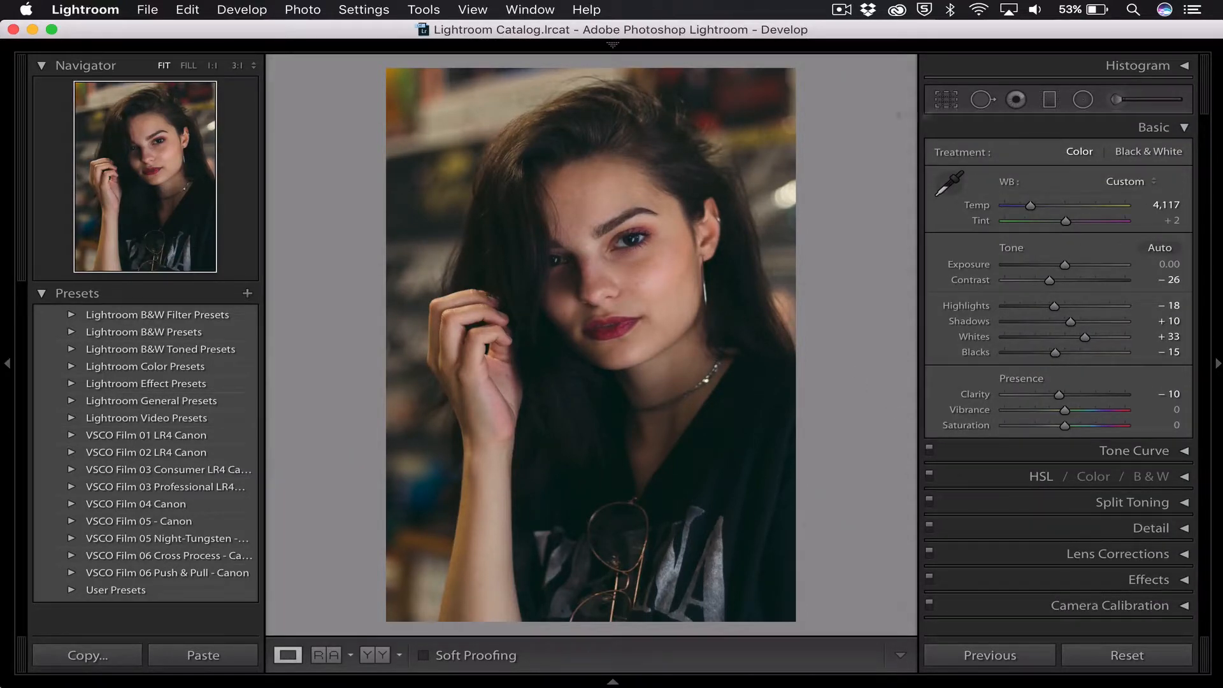
{"action": "left_click", "coordinate": [1185, 128]}
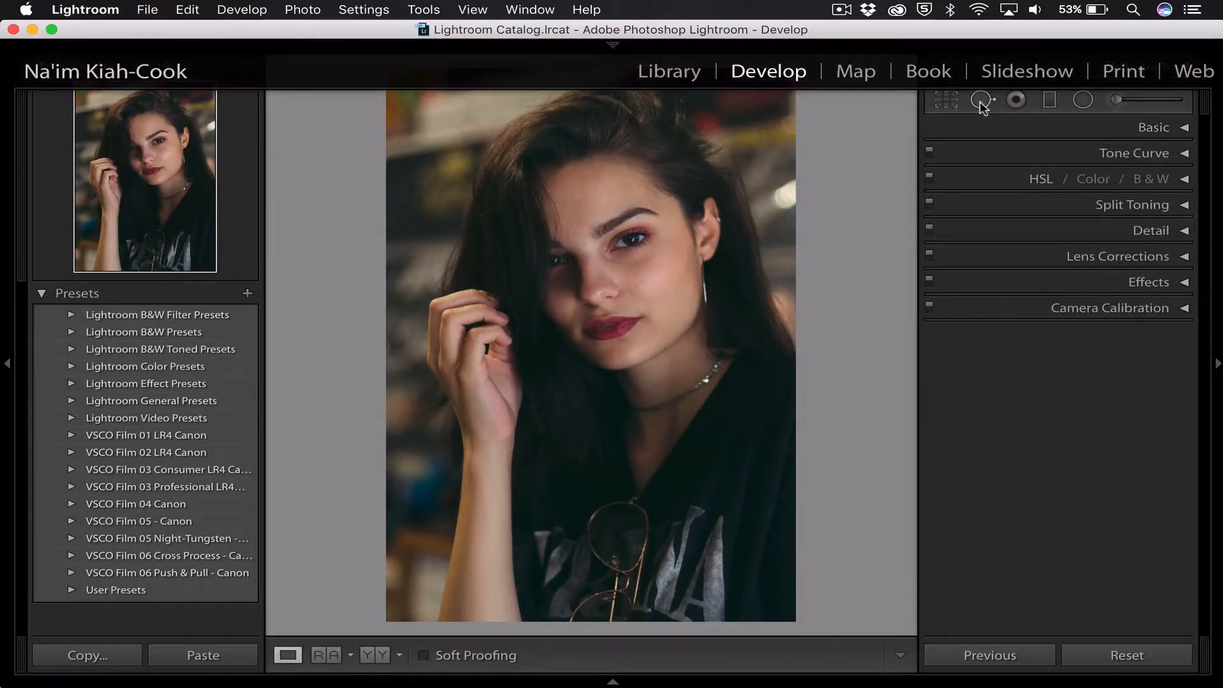
{"action": "left_click", "coordinate": [1087, 104]}
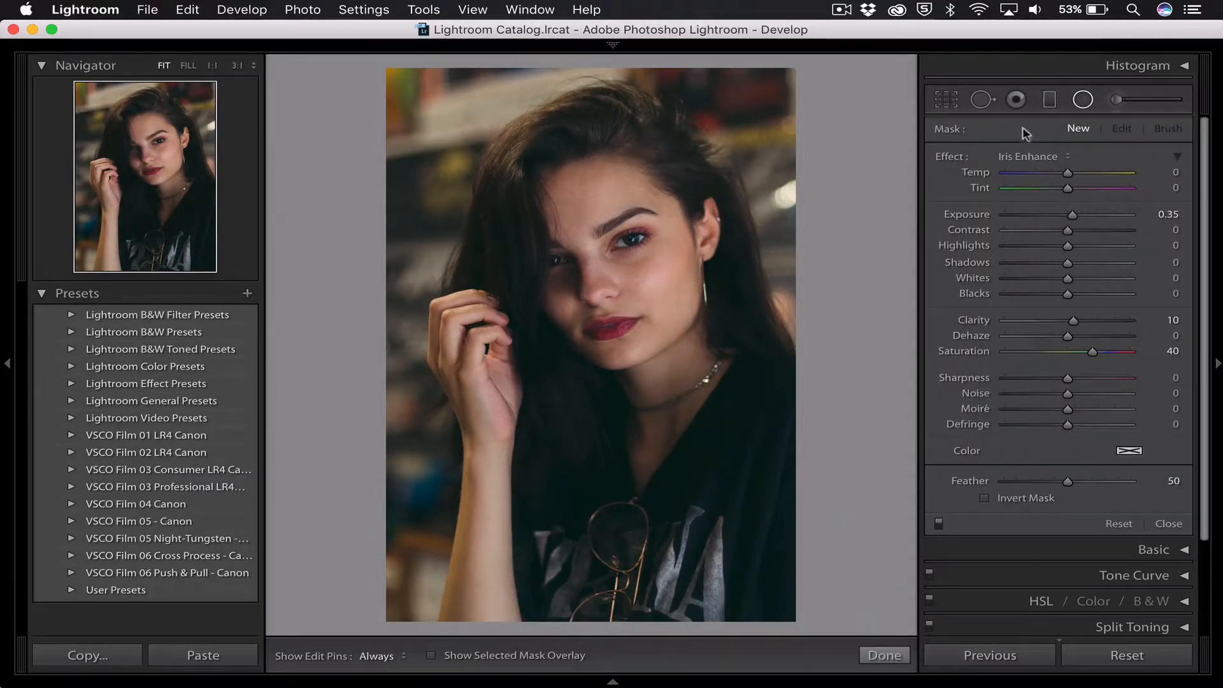
{"action": "left_click", "coordinate": [1032, 156]}
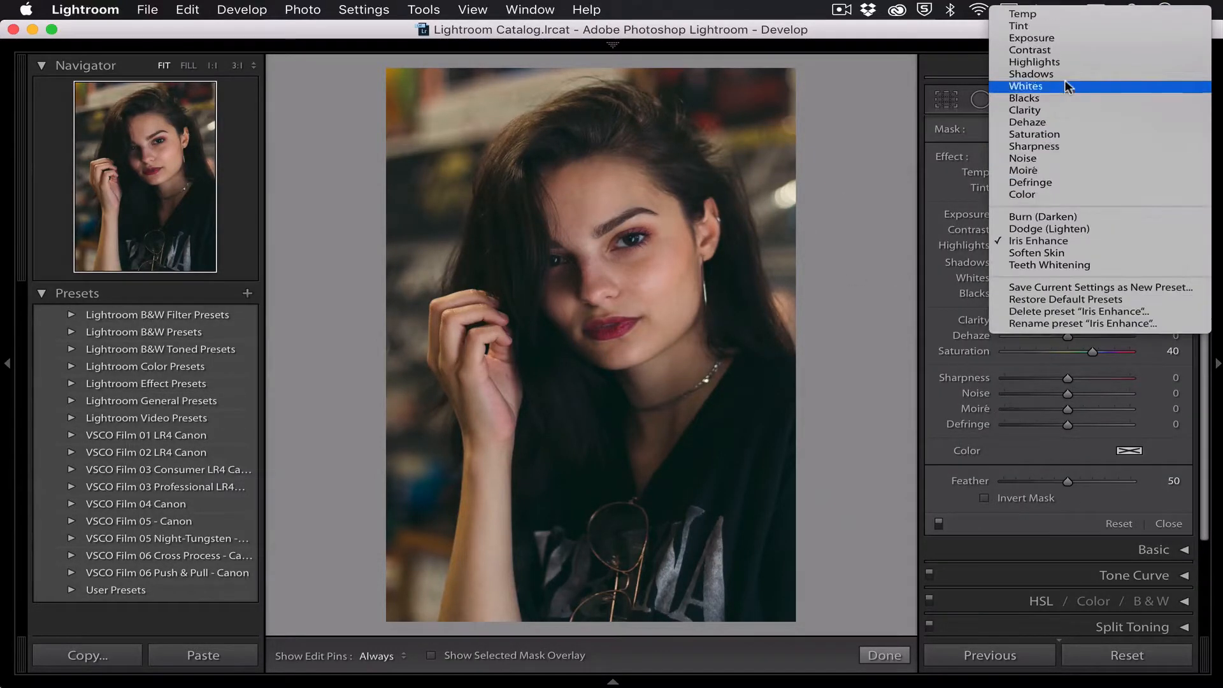
{"action": "left_click", "coordinate": [1029, 14]}
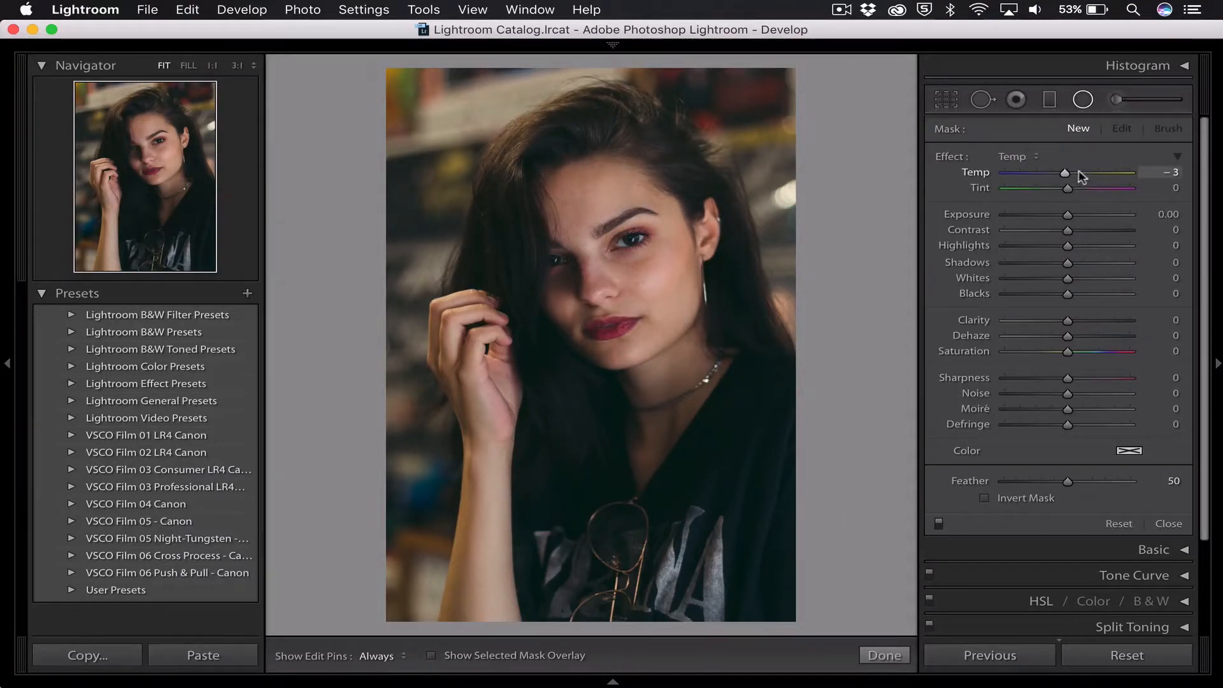
{"action": "left_click", "coordinate": [1157, 172]}
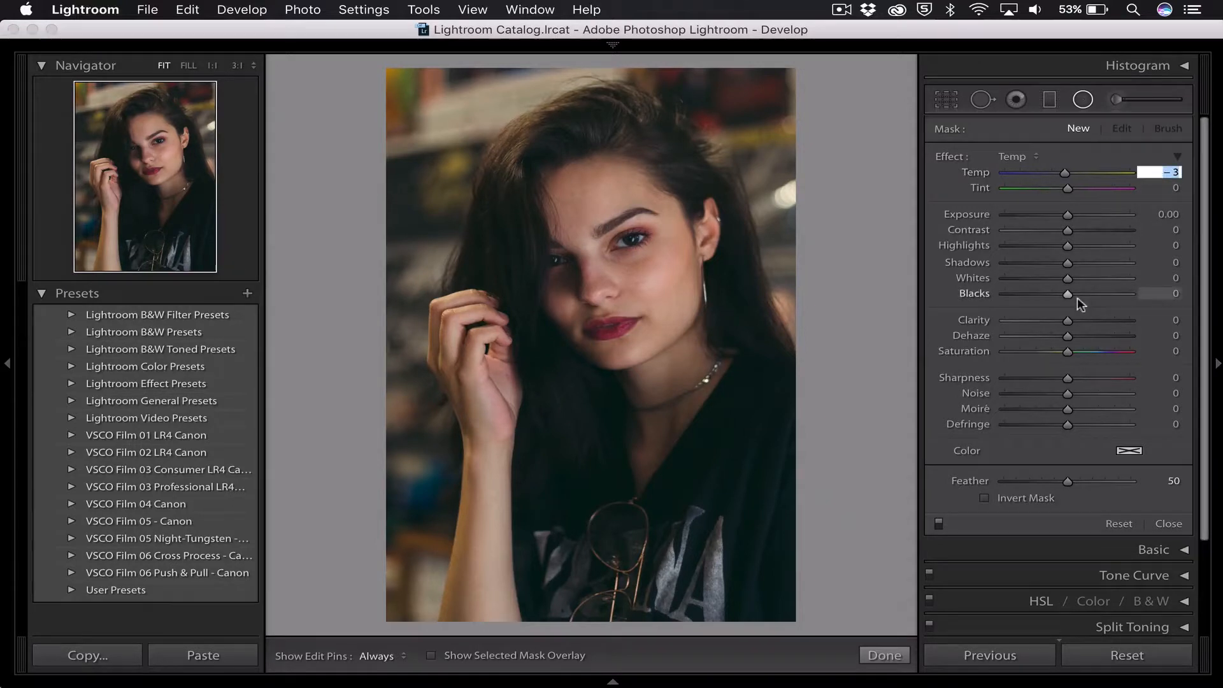
{"action": "type", "text": "4"}
{"action": "key", "text": "Return"}
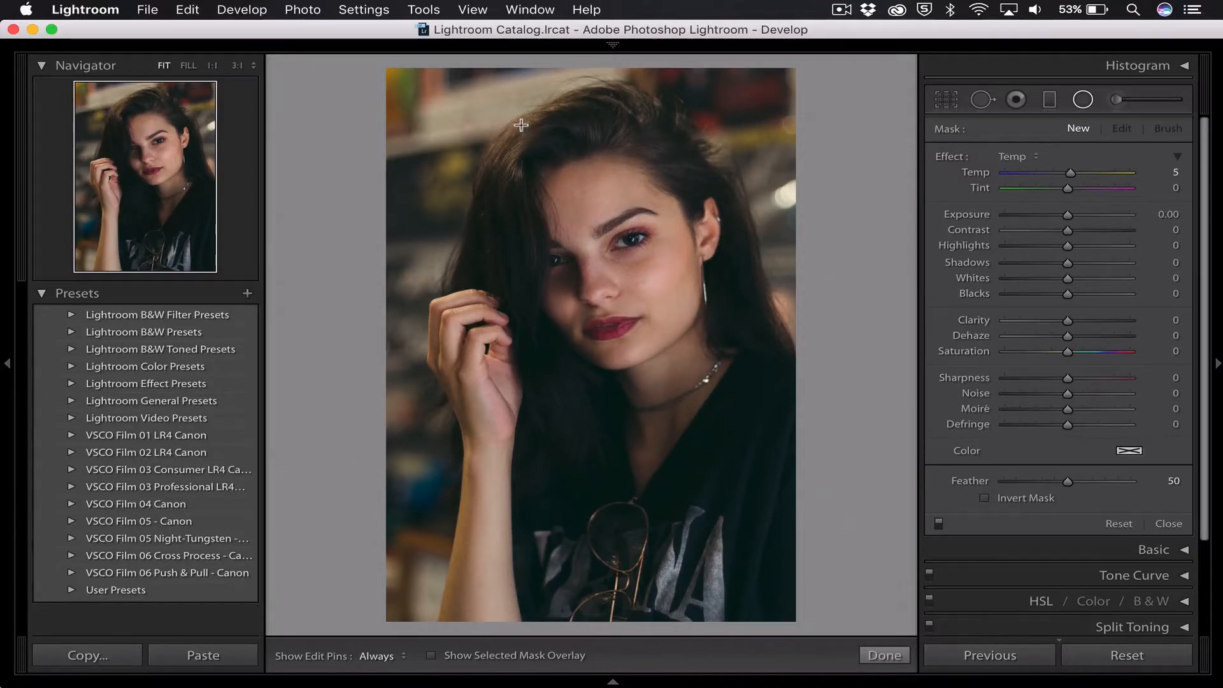
Step: Place a large radial filter around the head and shoulders, centred near the outer end of the brighter eyebrow, and invert its mask
{"action": "left_click_drag", "start_coordinate": [521, 126], "coordinate": [761, 342]}
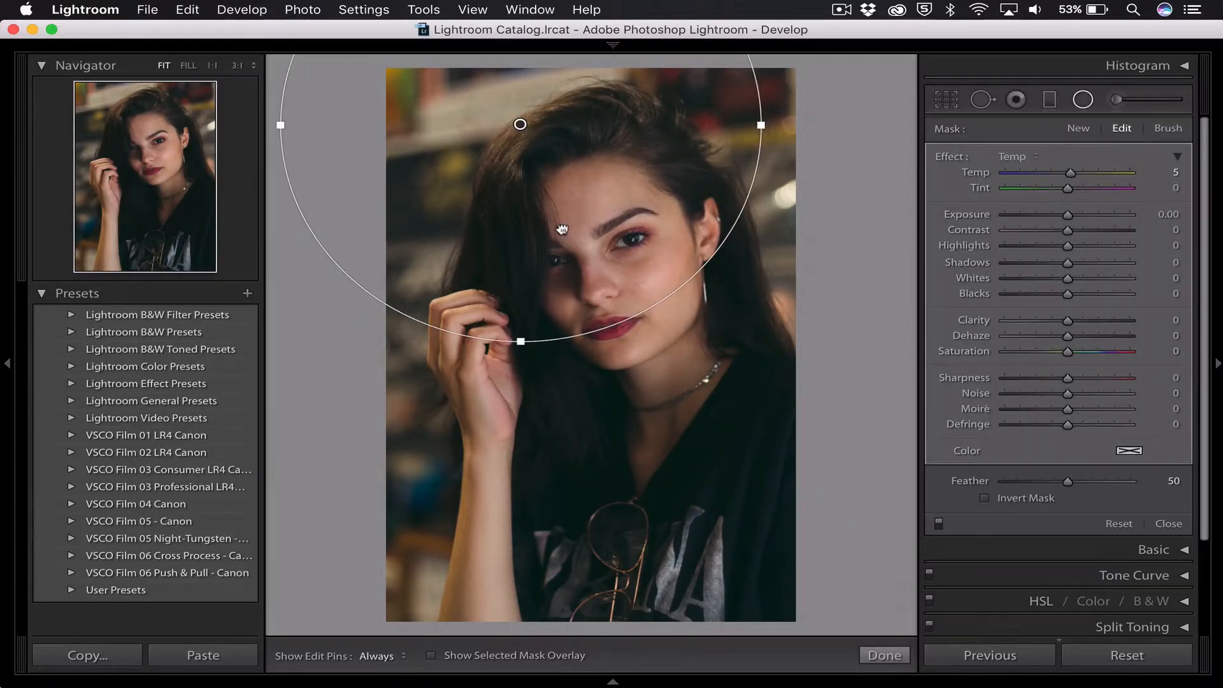
{"action": "left_click_drag", "start_coordinate": [563, 230], "coordinate": [699, 320]}
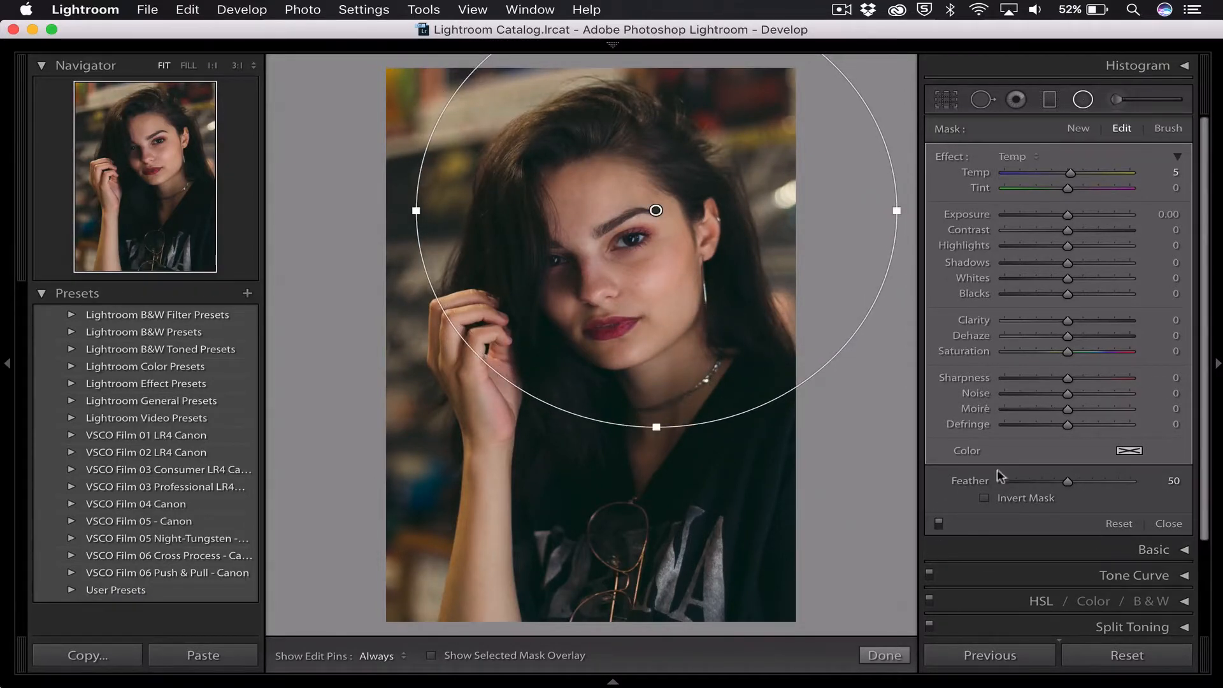
{"action": "left_click", "coordinate": [987, 498]}
Step: Compare the portrait with and without the radial filter, leaving it enabled
{"action": "left_click", "coordinate": [940, 523]}
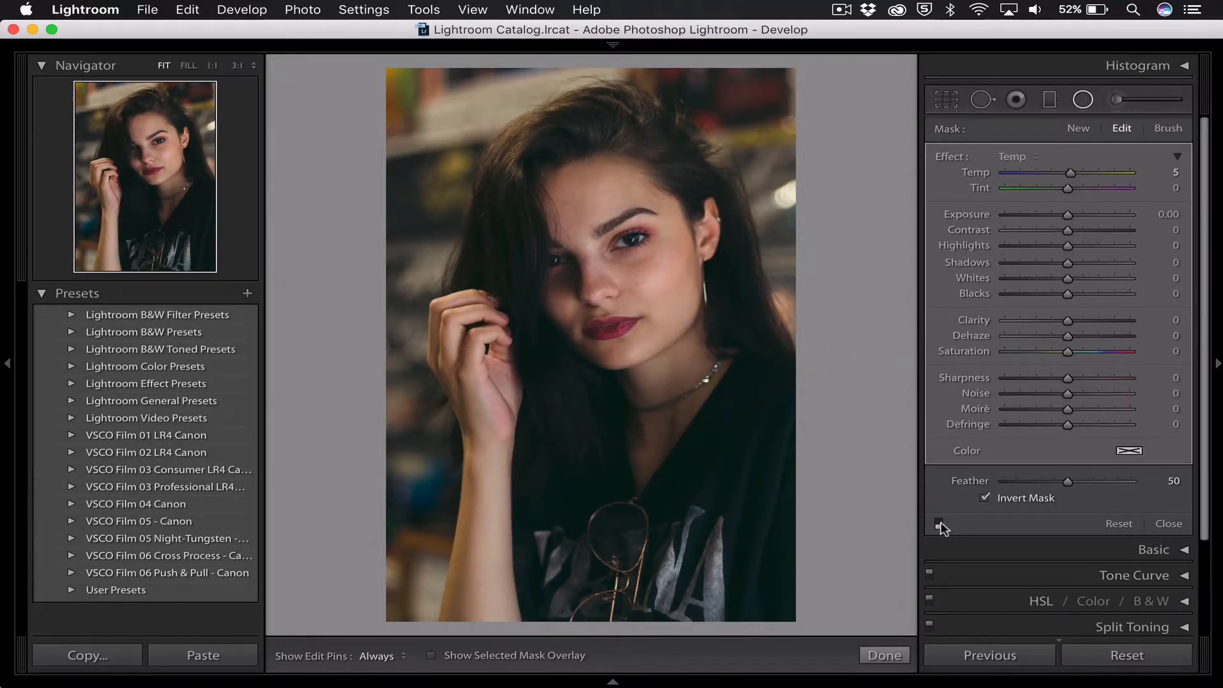
{"action": "left_click", "coordinate": [939, 524]}
{"action": "left_click", "coordinate": [939, 523]}
{"action": "left_click", "coordinate": [939, 524]}
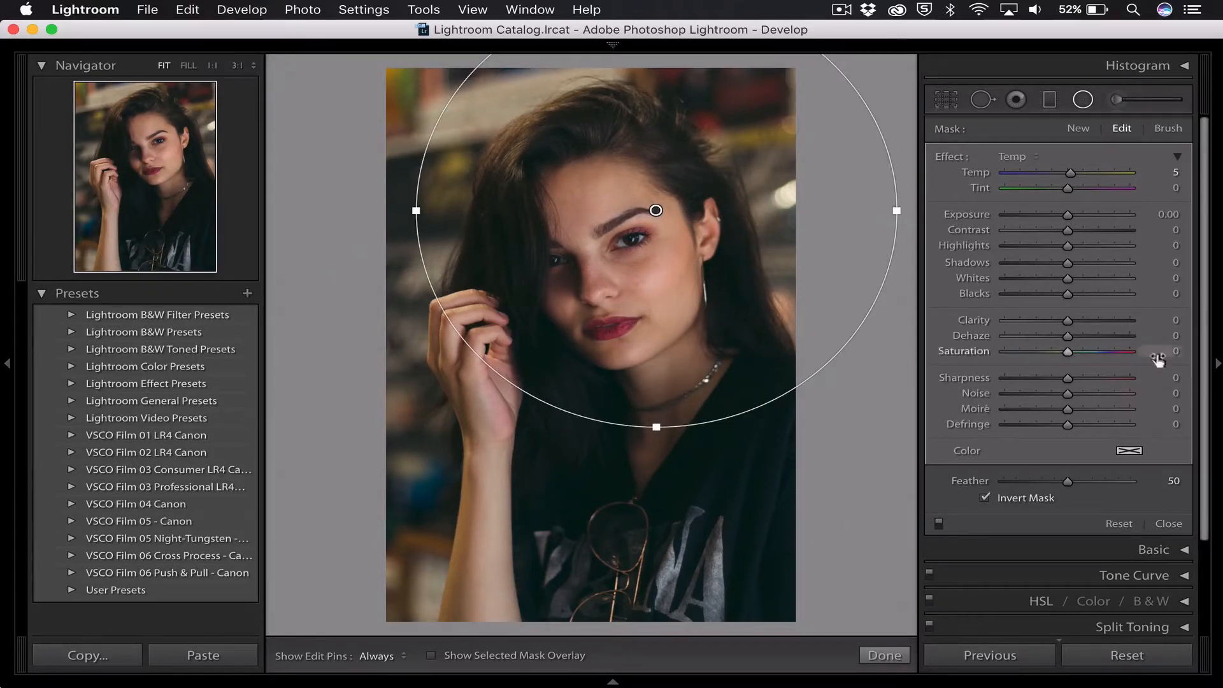
Step: Set the radial filter's Dehaze to -3
{"action": "left_click", "coordinate": [1170, 335]}
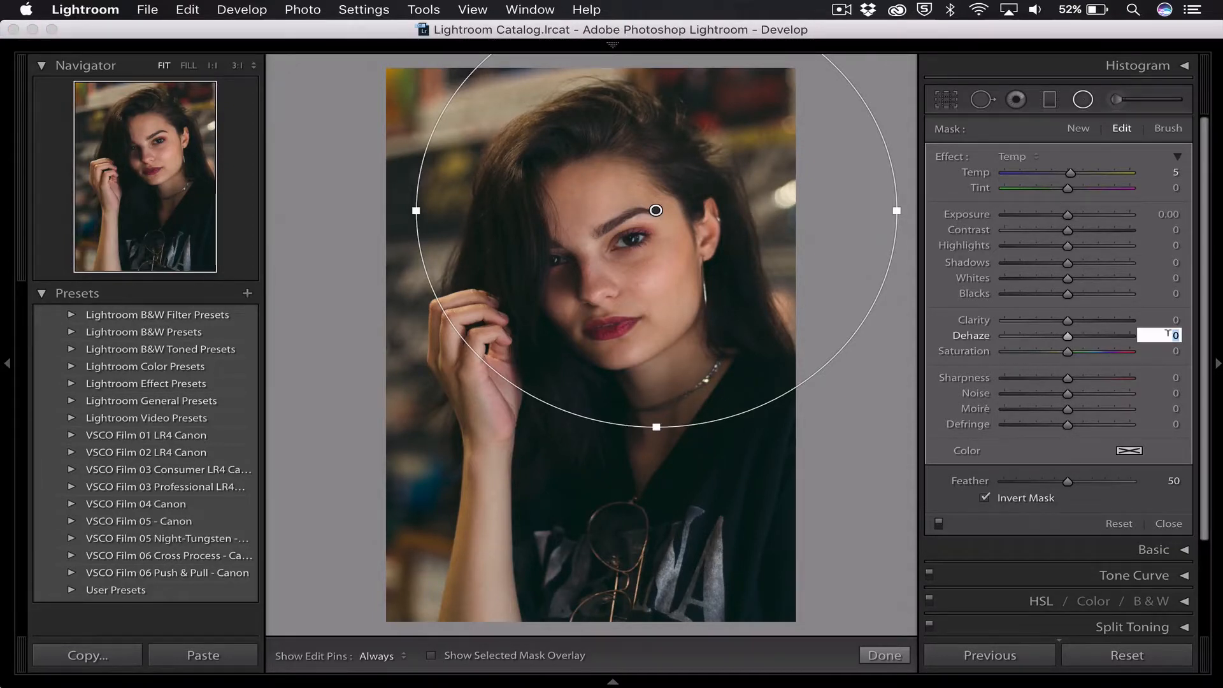
{"action": "type", "text": "-3"}
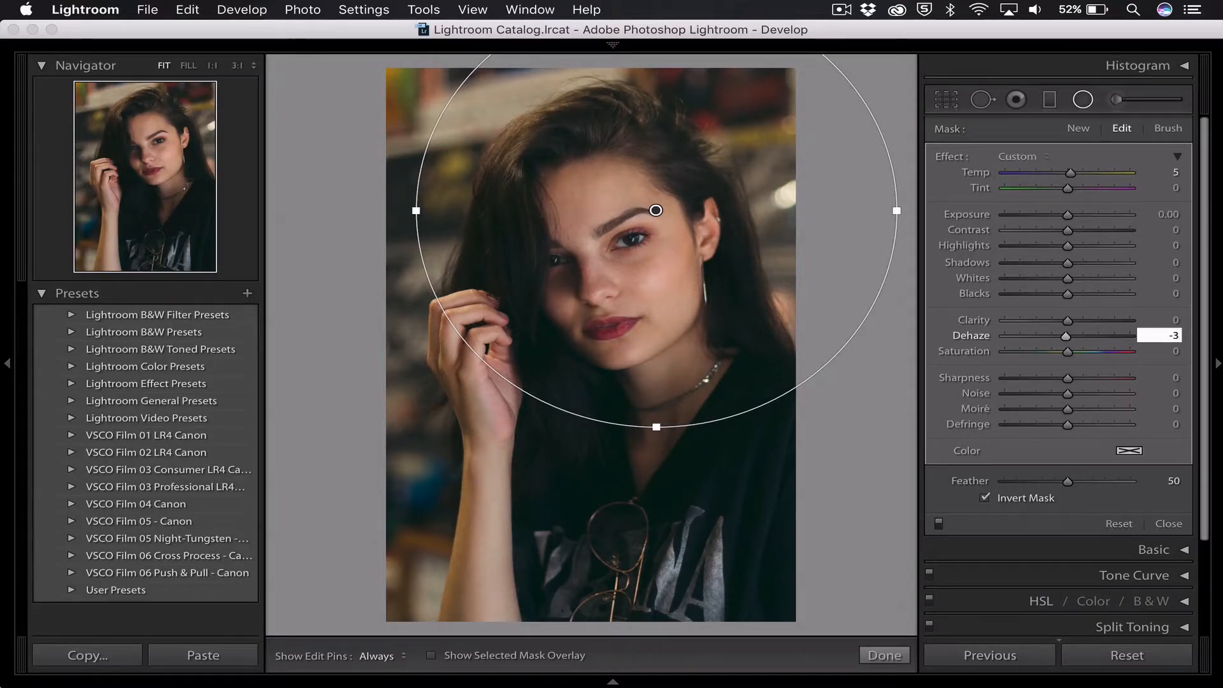
{"action": "key", "text": "Return"}
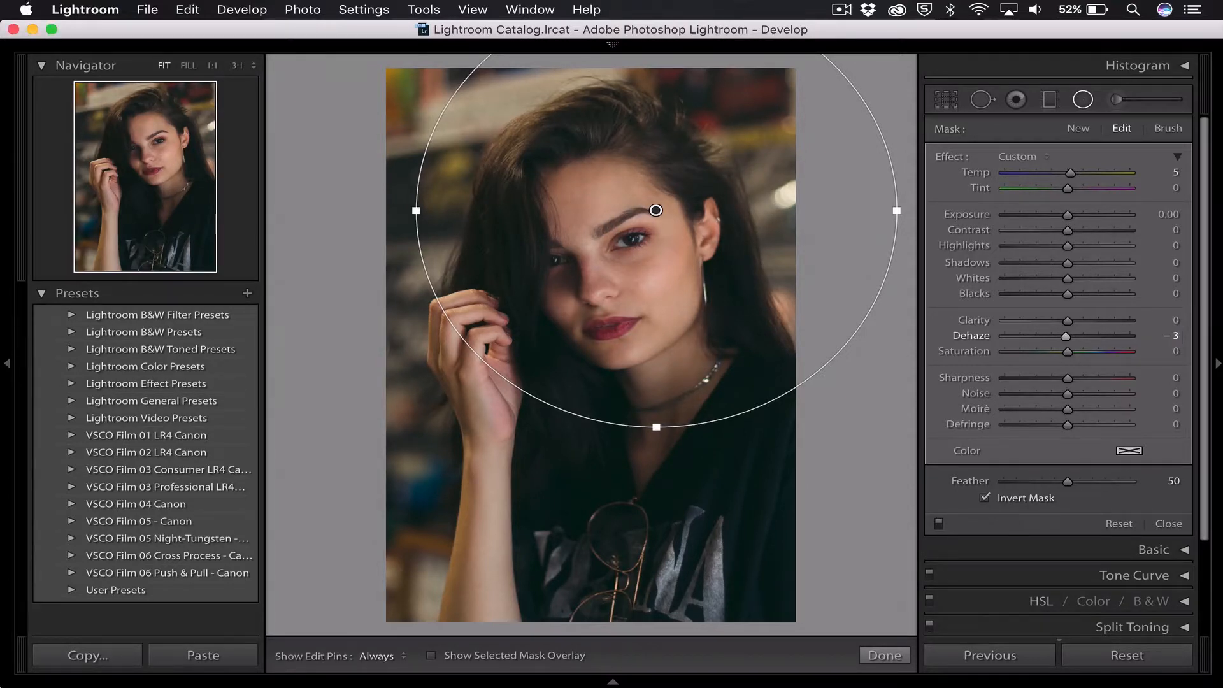
Step: Compare the portrait repeatedly with and without the radial filter's temperature and dehaze effect, leaving the filter enabled
{"action": "left_click", "coordinate": [938, 525]}
{"action": "left_click", "coordinate": [938, 525]}
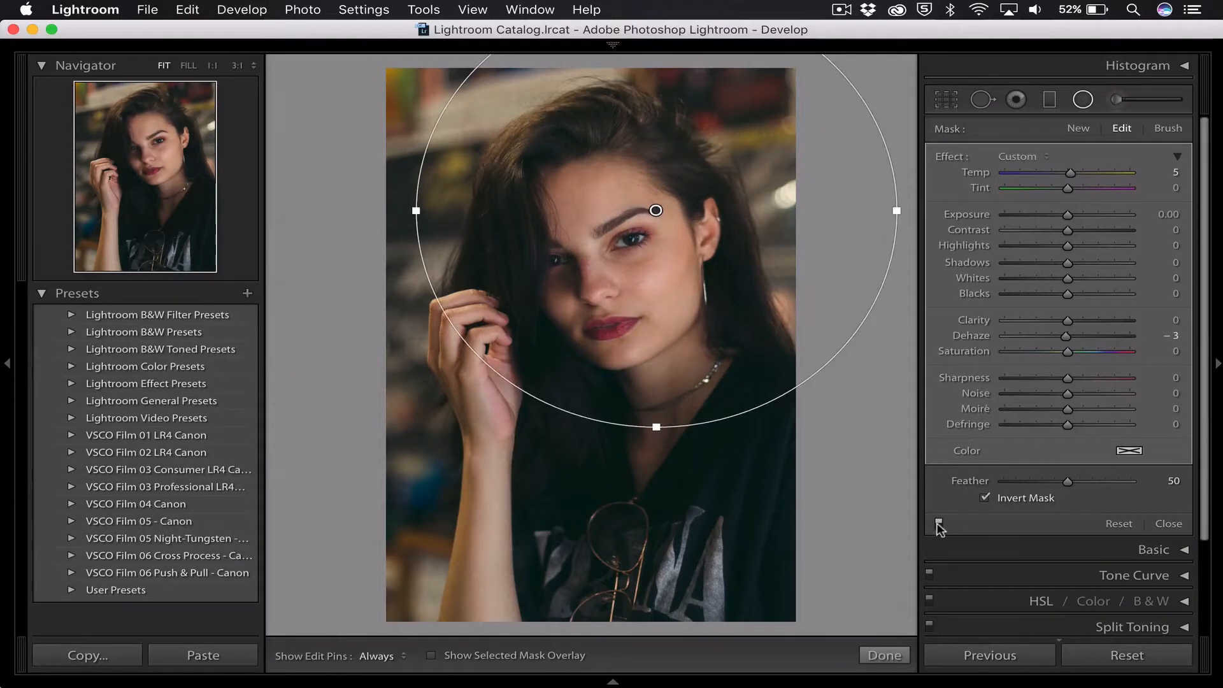
{"action": "left_click", "coordinate": [938, 524]}
{"action": "left_click", "coordinate": [938, 524]}
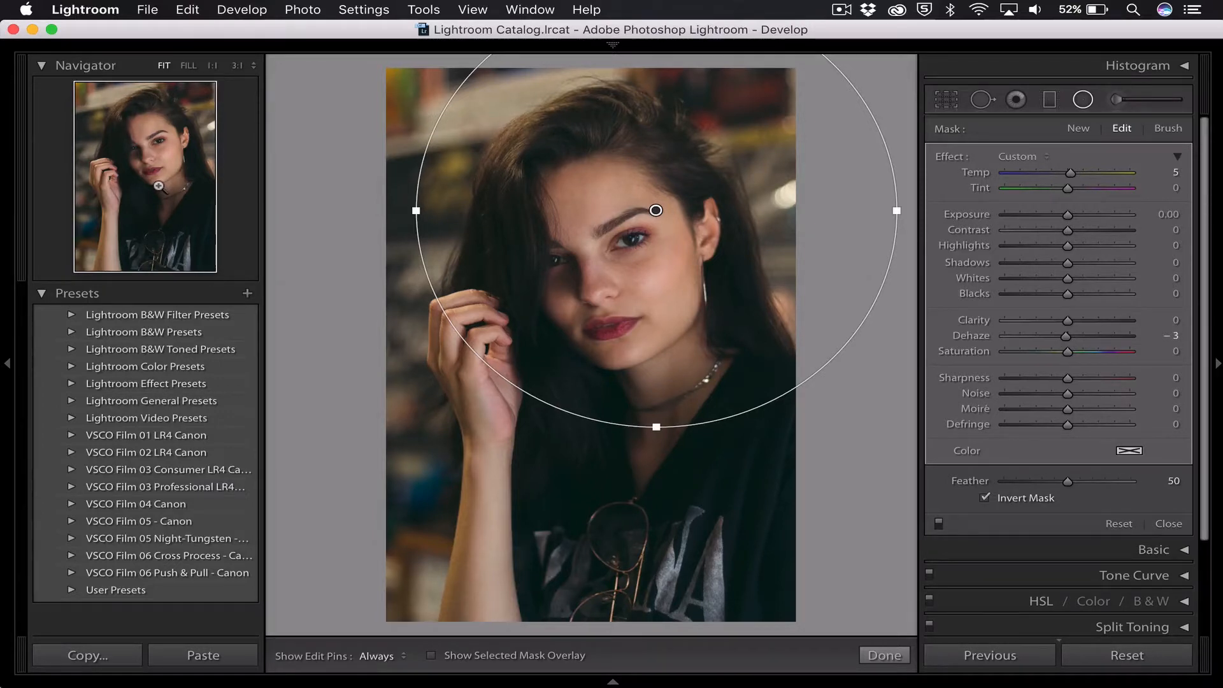
{"action": "left_click", "coordinate": [939, 522]}
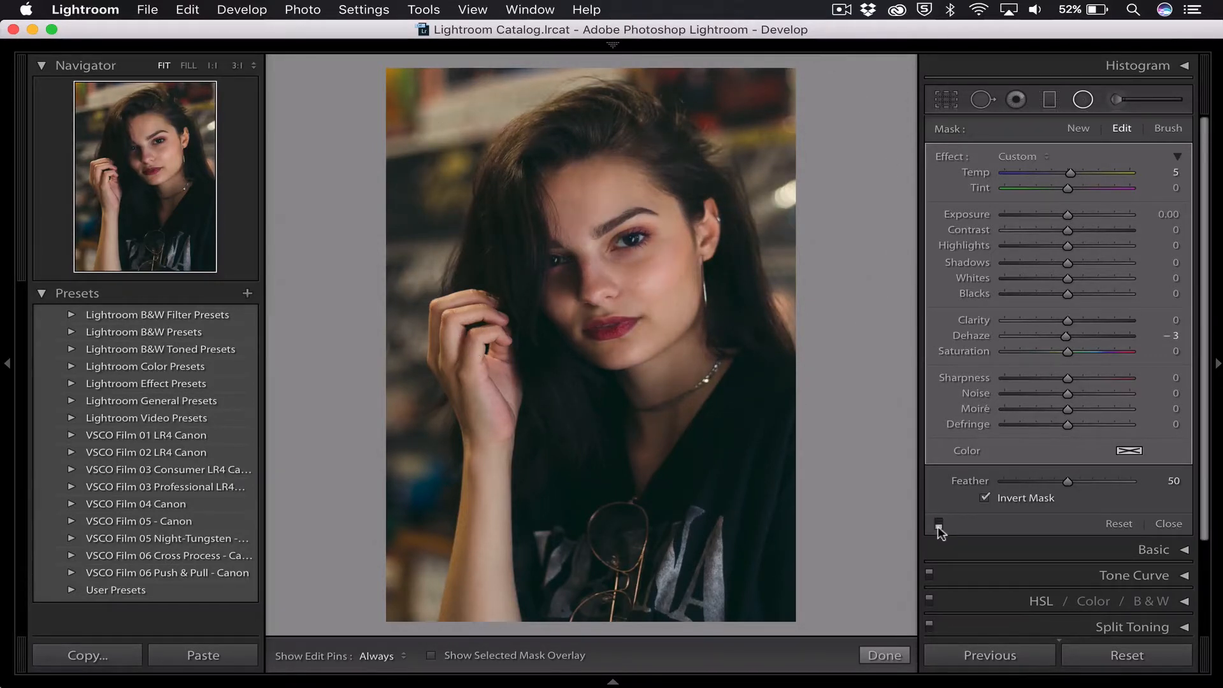
{"action": "left_click", "coordinate": [939, 524]}
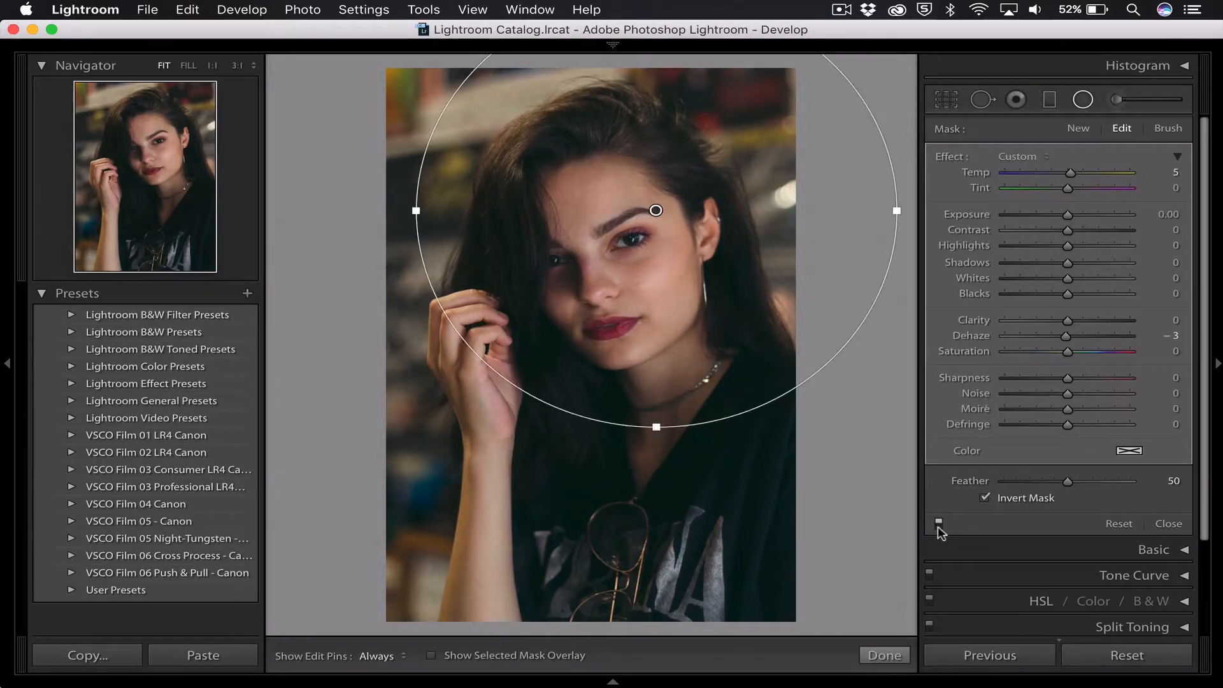
Step: Try the radial filter's Dehaze at -20, and return it to -3
{"action": "left_click", "coordinate": [1176, 337]}
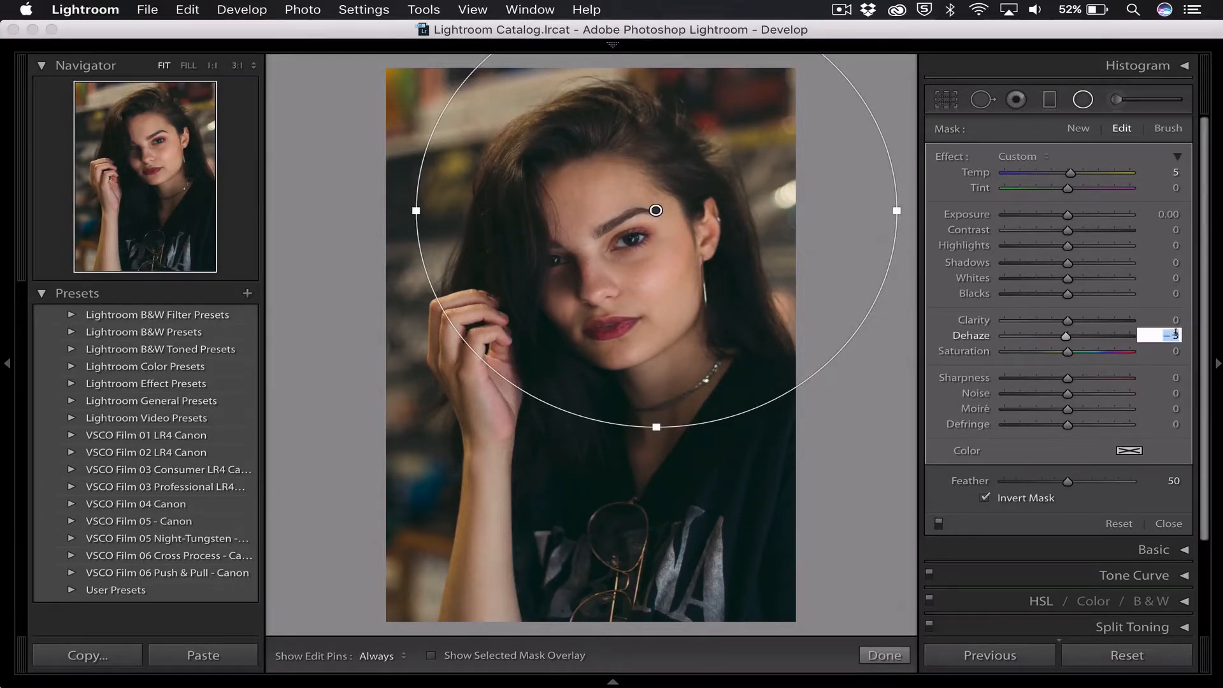
{"action": "type", "text": "-20"}
{"action": "key", "text": "Return"}
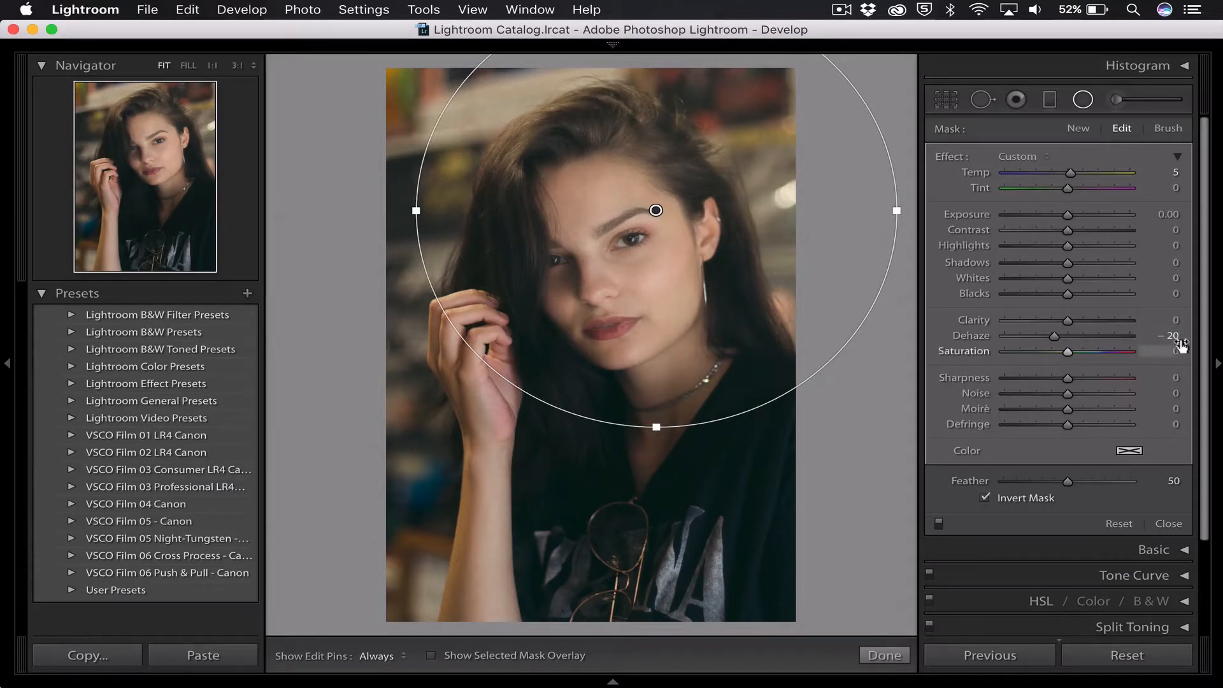
{"action": "left_click", "coordinate": [1173, 335]}
{"action": "type", "text": "-3"}
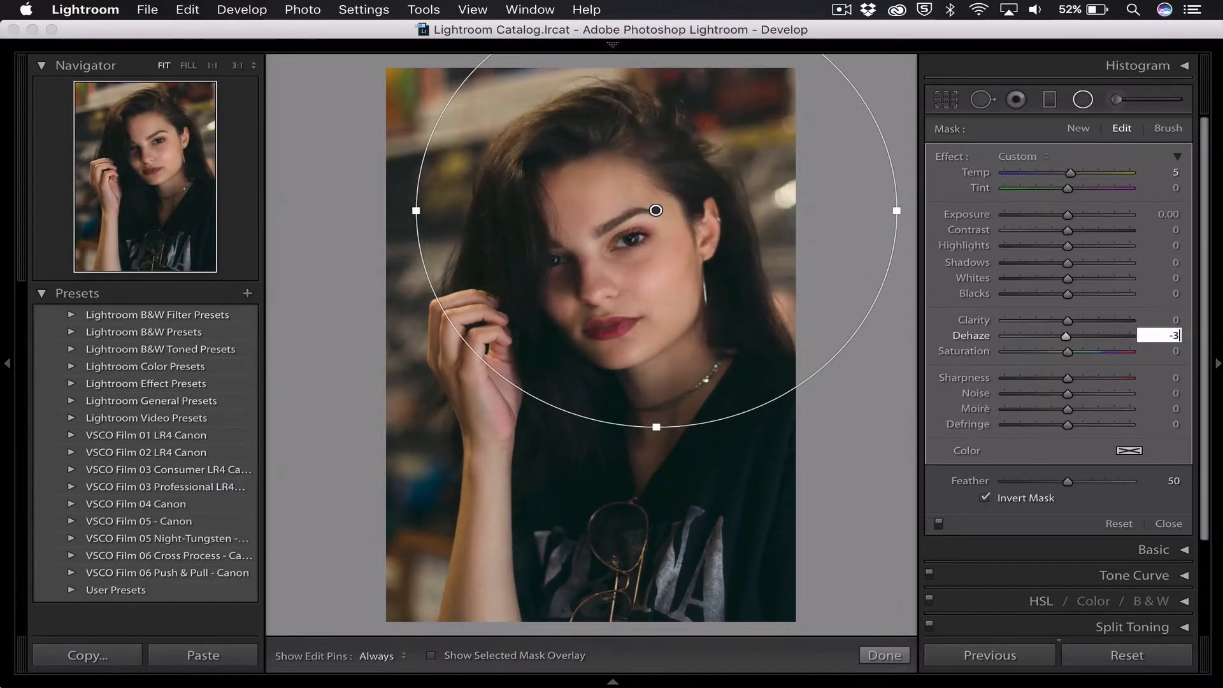
{"action": "key", "text": "Return"}
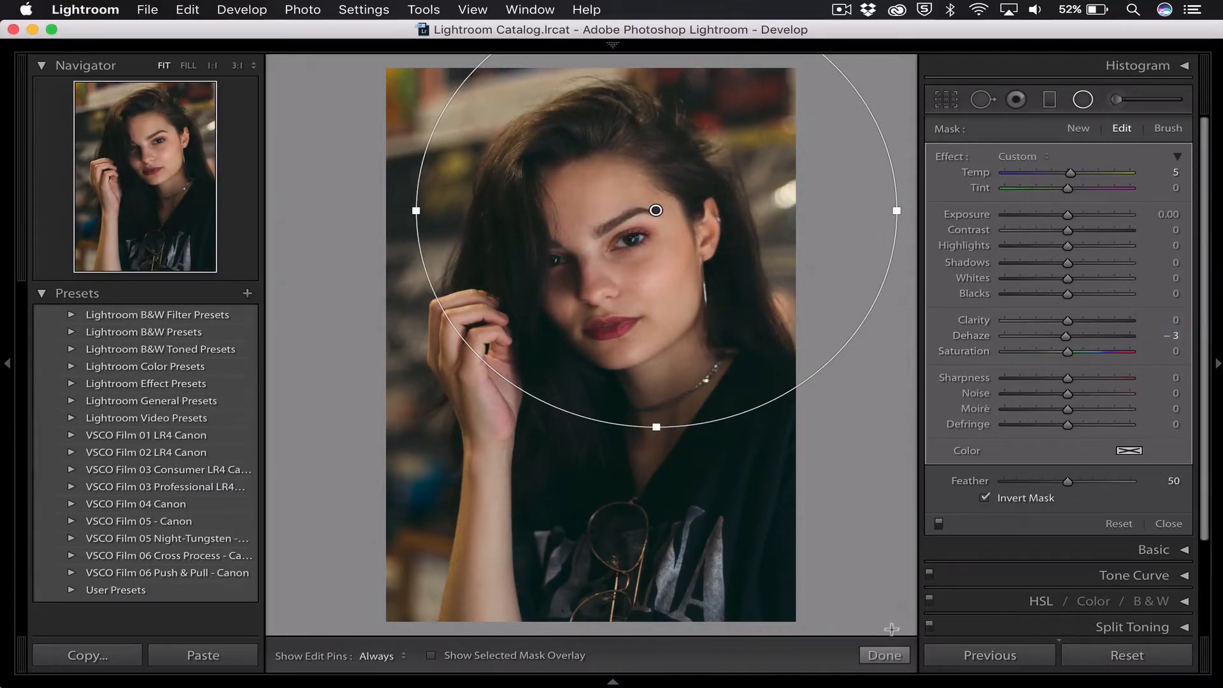
Step: Finish the radial filter and set up an adjustment brush with the Iris Enhance effect for the eyes
{"action": "left_click", "coordinate": [885, 657]}
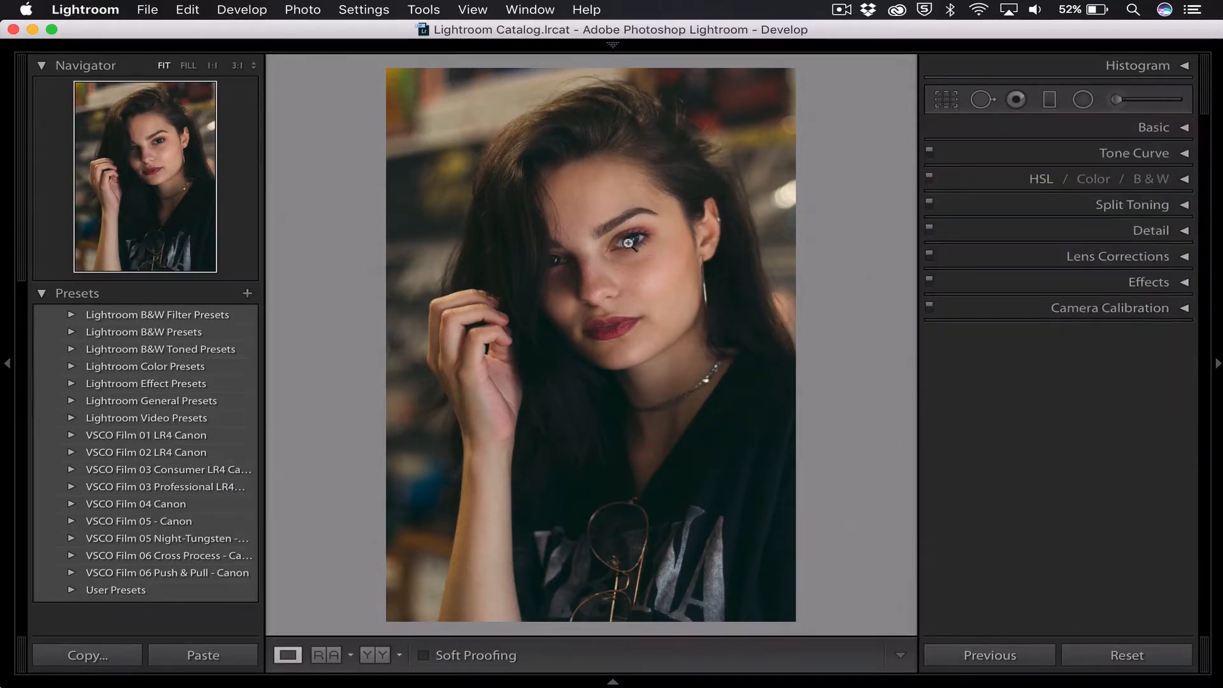
{"action": "left_click", "coordinate": [637, 253]}
{"action": "left_click_drag", "start_coordinate": [619, 293], "coordinate": [683, 319]}
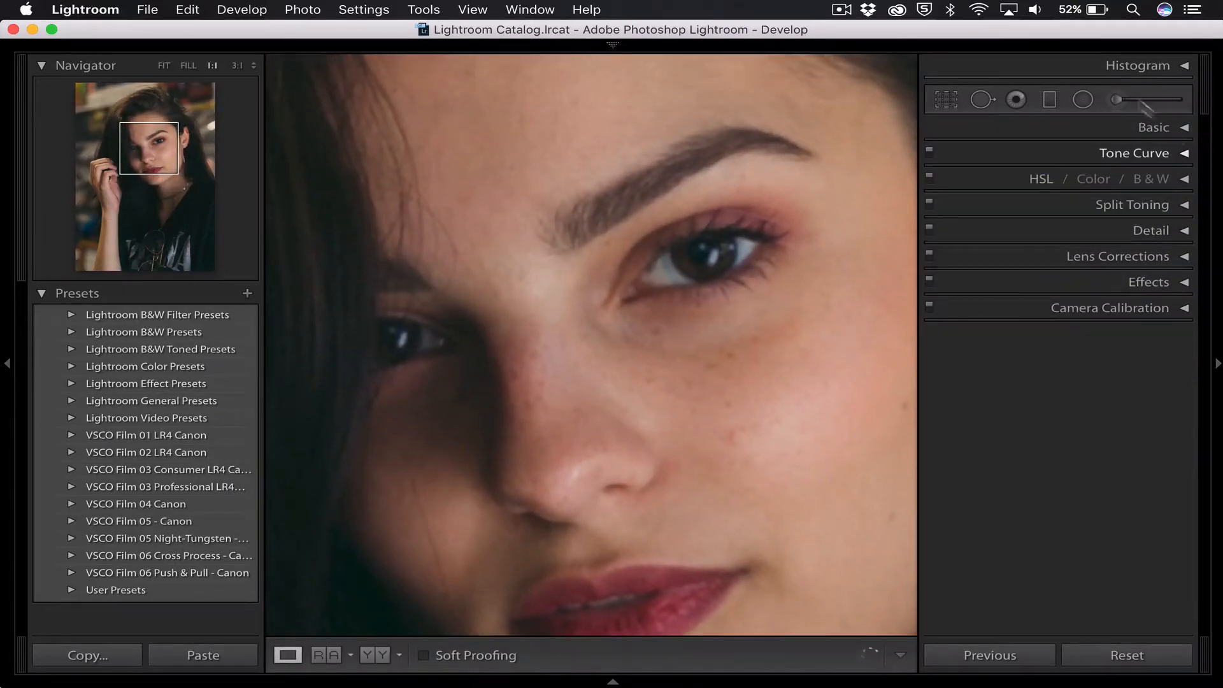
{"action": "left_click", "coordinate": [1116, 100]}
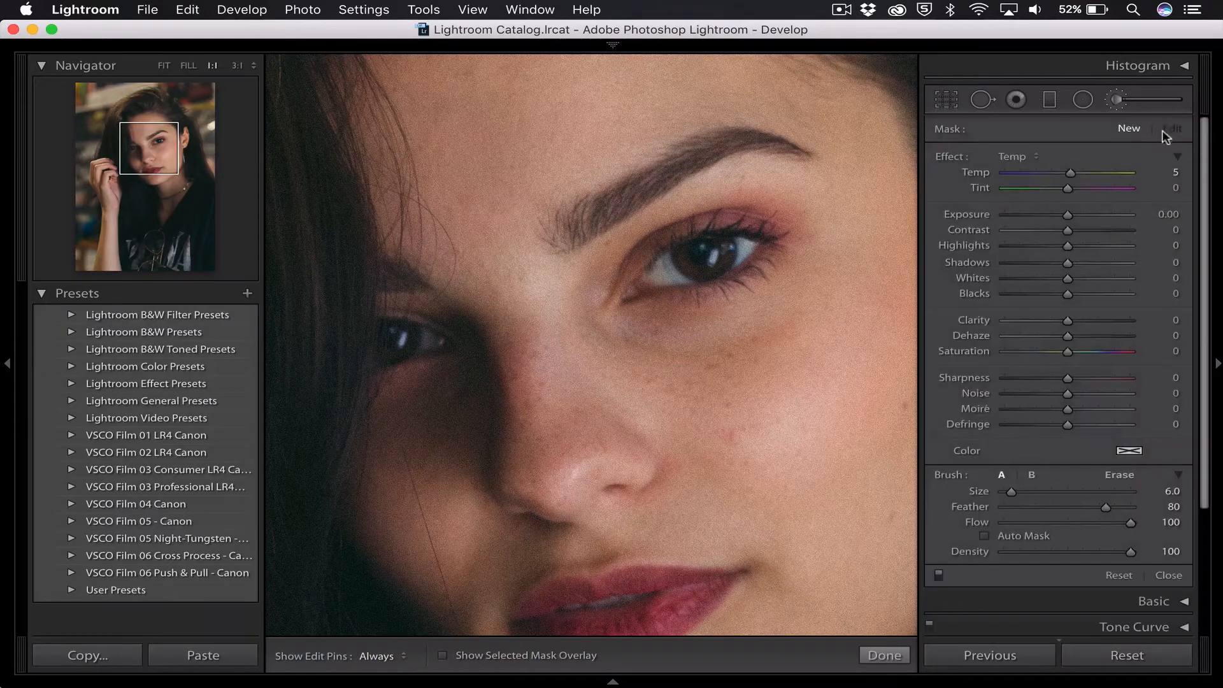
{"action": "left_click", "coordinate": [1014, 158]}
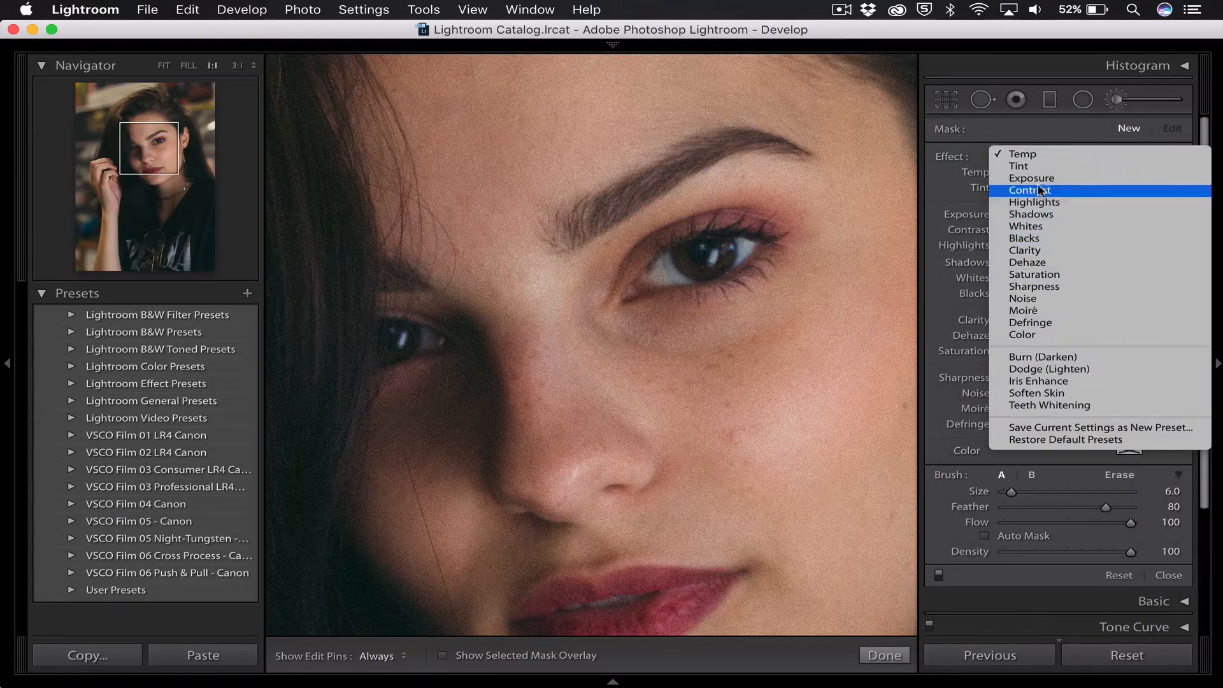
{"action": "left_click", "coordinate": [1048, 381]}
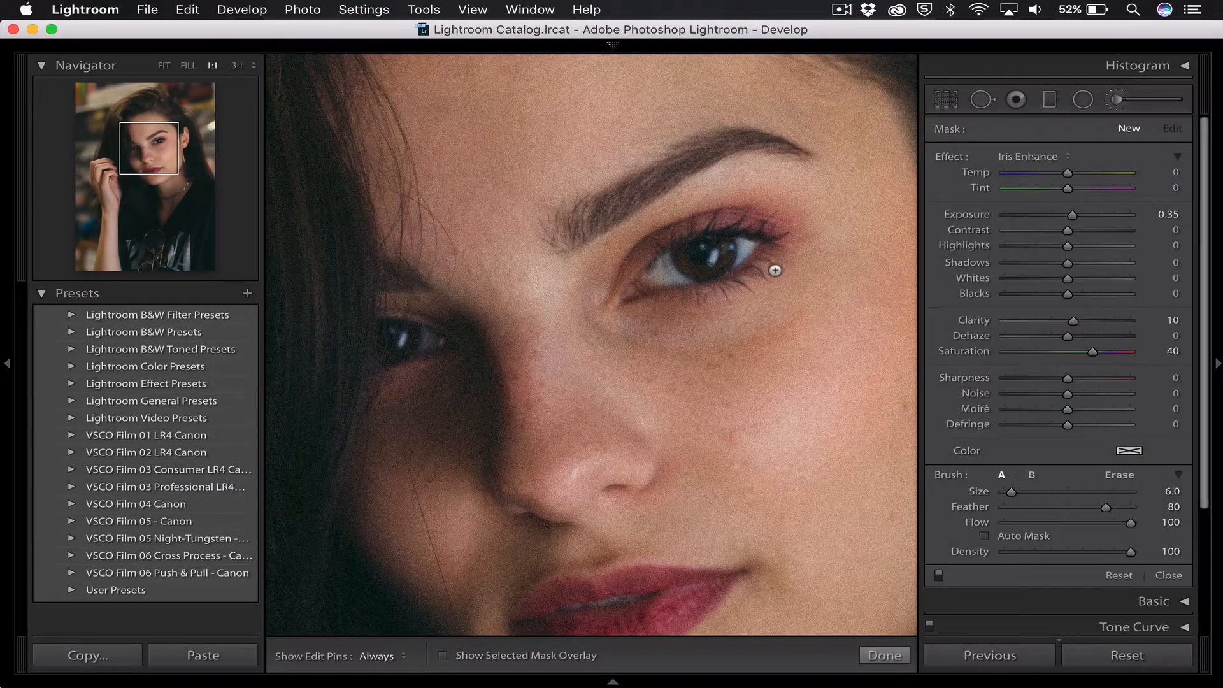
Step: Paint the Iris Enhance effect over the iris of the brighter eye with a brush size of 6.0
{"action": "key", "text": "bracketleft"}
{"action": "key", "text": "bracketleft"}
{"action": "left_click", "coordinate": [237, 65]}
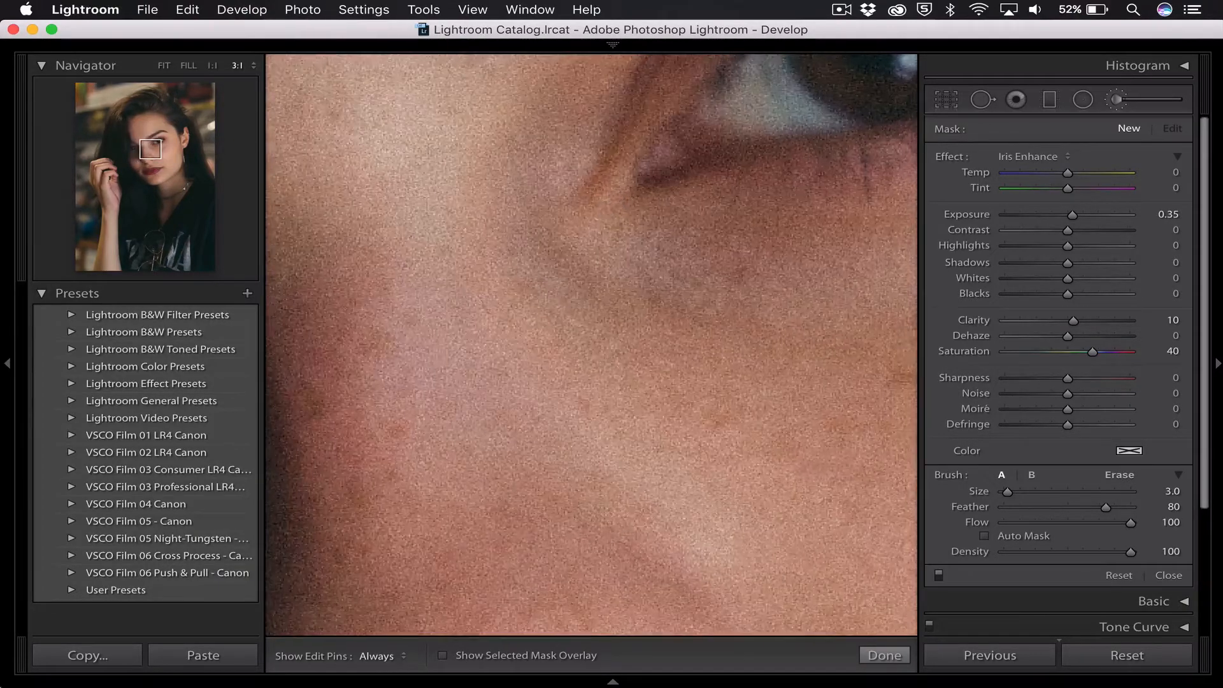
{"action": "left_click_drag", "start_coordinate": [620, 201], "coordinate": [330, 571]}
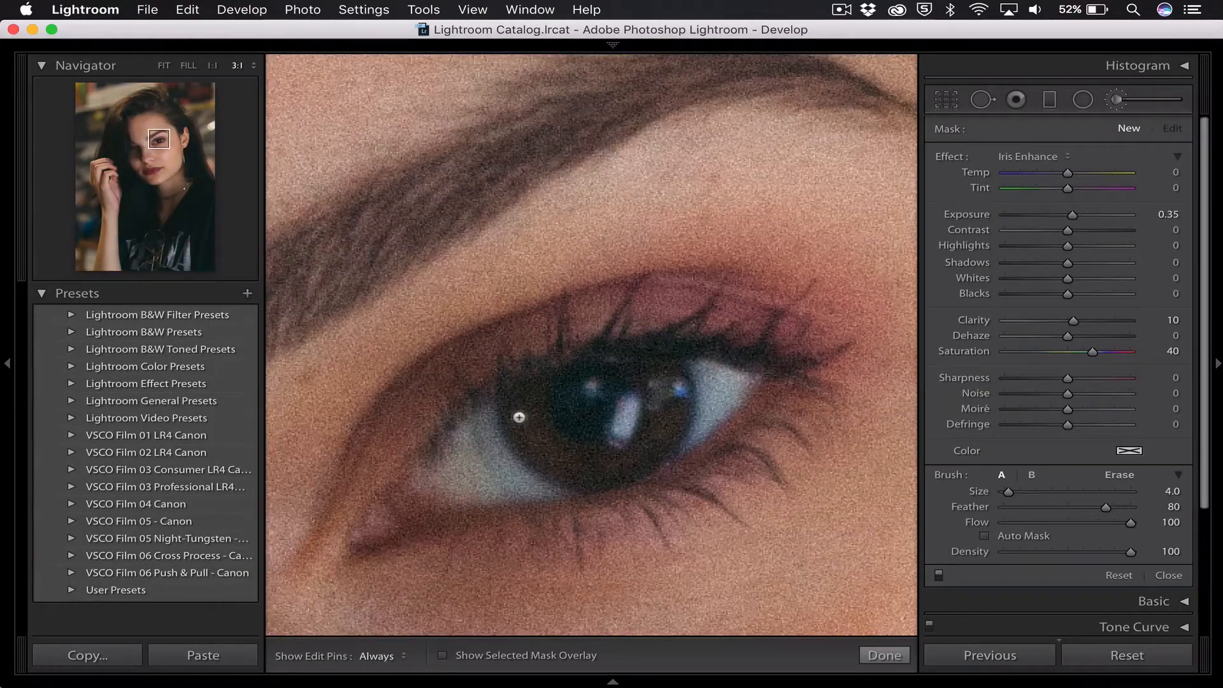
{"action": "key", "text": "bracketright"}
{"action": "key", "text": "bracketright"}
{"action": "key", "text": "h"}
{"action": "mouse_move", "coordinate": [517, 422]}
{"action": "left_mouse_down"}
{"action": "mouse_move", "coordinate": [530, 399]}
{"action": "mouse_move", "coordinate": [538, 438]}
{"action": "mouse_move", "coordinate": [582, 473]}
{"action": "mouse_move", "coordinate": [669, 432]}
{"action": "mouse_move", "coordinate": [672, 376]}
{"action": "mouse_move", "coordinate": [653, 412]}
{"action": "mouse_move", "coordinate": [571, 455]}
{"action": "mouse_move", "coordinate": [653, 409]}
{"action": "mouse_move", "coordinate": [596, 439]}
{"action": "mouse_move", "coordinate": [574, 404]}
{"action": "mouse_move", "coordinate": [626, 380]}
{"action": "mouse_move", "coordinate": [546, 393]}
{"action": "mouse_move", "coordinate": [671, 376]}
{"action": "mouse_move", "coordinate": [678, 417]}
{"action": "mouse_move", "coordinate": [658, 453]}
{"action": "mouse_move", "coordinate": [606, 480]}
{"action": "mouse_move", "coordinate": [555, 469]}
{"action": "left_mouse_up"}
{"action": "key", "text": "h"}
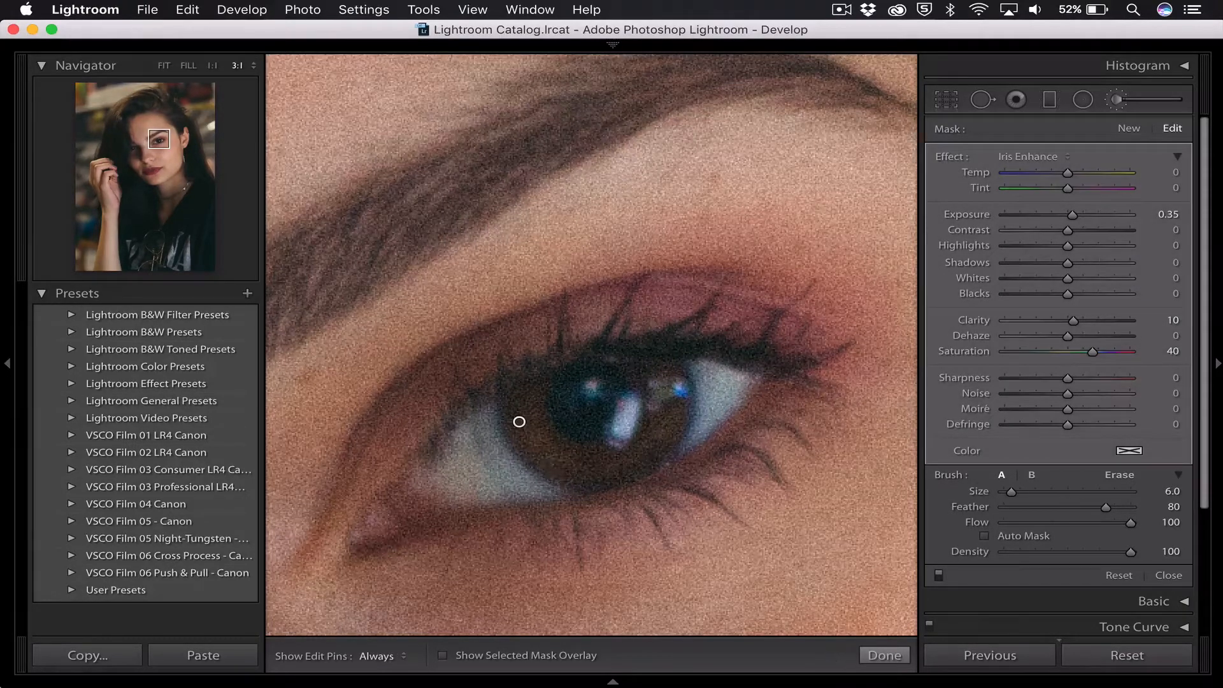
Step: Paint the Iris Enhance effect over the iris of the shaded eye, finish the brush and return to the whole portrait
{"action": "left_click_drag", "start_coordinate": [156, 140], "coordinate": [130, 148]}
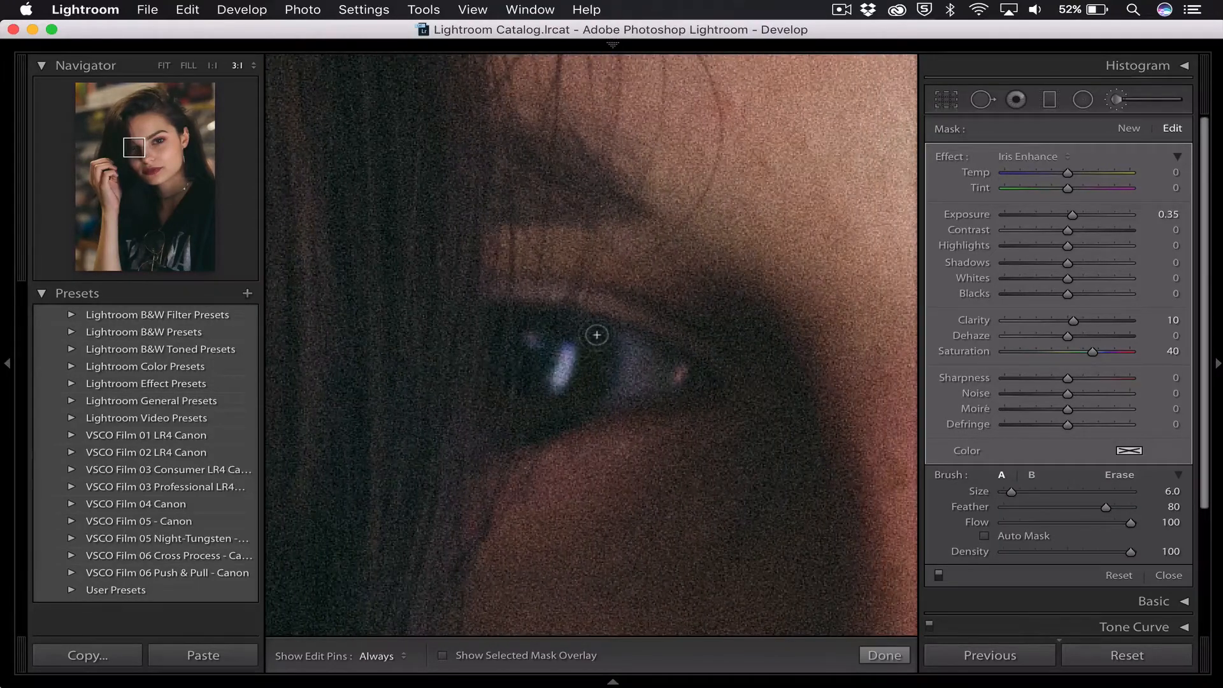
{"action": "mouse_move", "coordinate": [598, 336]}
{"action": "left_mouse_down"}
{"action": "mouse_move", "coordinate": [573, 405]}
{"action": "mouse_move", "coordinate": [553, 421]}
{"action": "mouse_move", "coordinate": [583, 378]}
{"action": "mouse_move", "coordinate": [573, 343]}
{"action": "mouse_move", "coordinate": [574, 365]}
{"action": "mouse_move", "coordinate": [536, 413]}
{"action": "mouse_move", "coordinate": [581, 324]}
{"action": "mouse_move", "coordinate": [605, 353]}
{"action": "mouse_move", "coordinate": [597, 377]}
{"action": "left_mouse_up"}
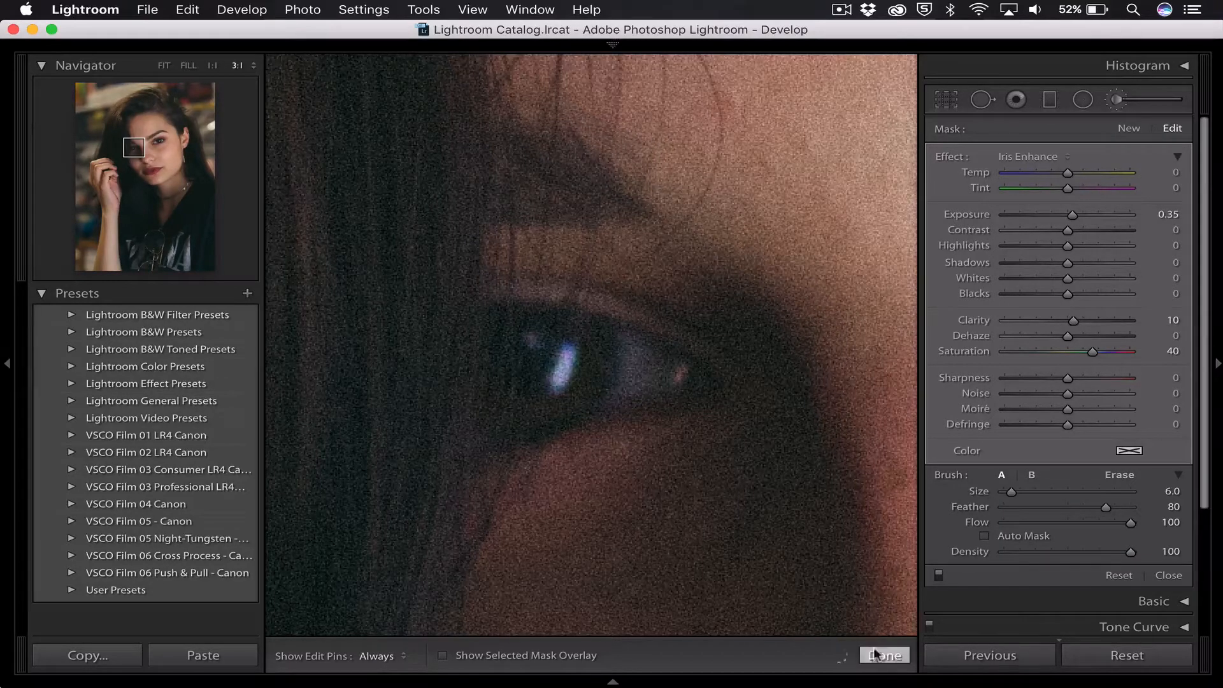
{"action": "left_click", "coordinate": [883, 654]}
{"action": "left_click", "coordinate": [832, 518]}
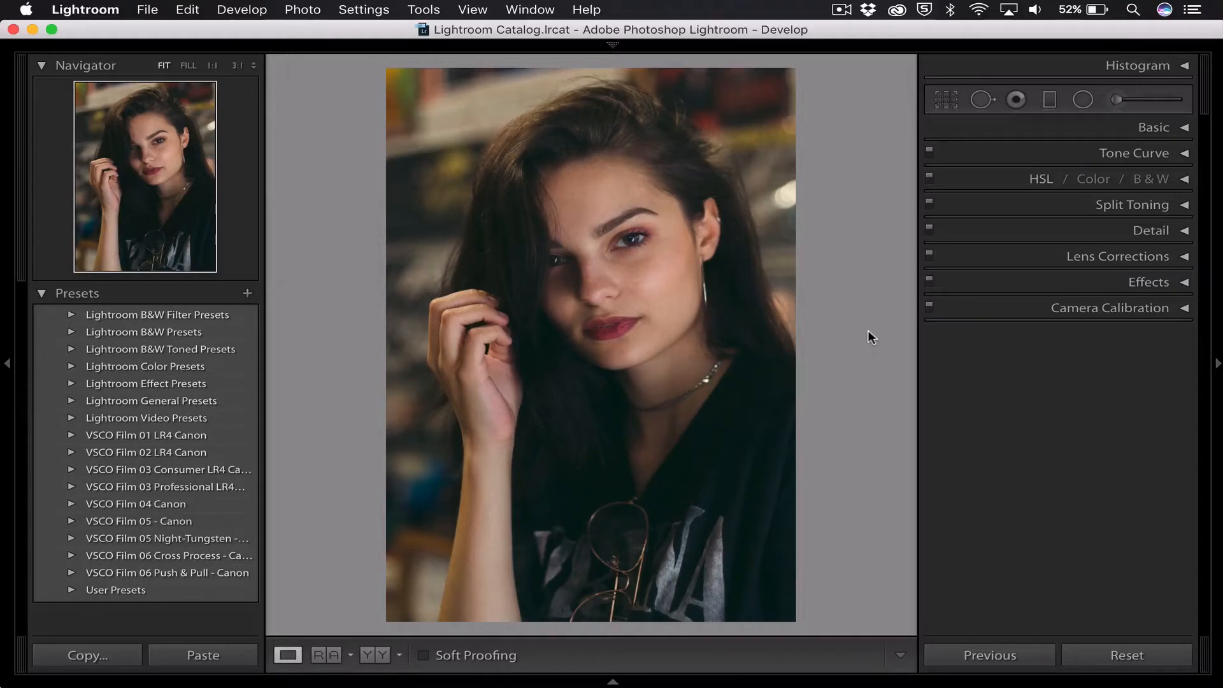
Step: Review the Camera Calibration settings and compare the original portrait with the edited version
{"action": "left_click", "coordinate": [1172, 307]}
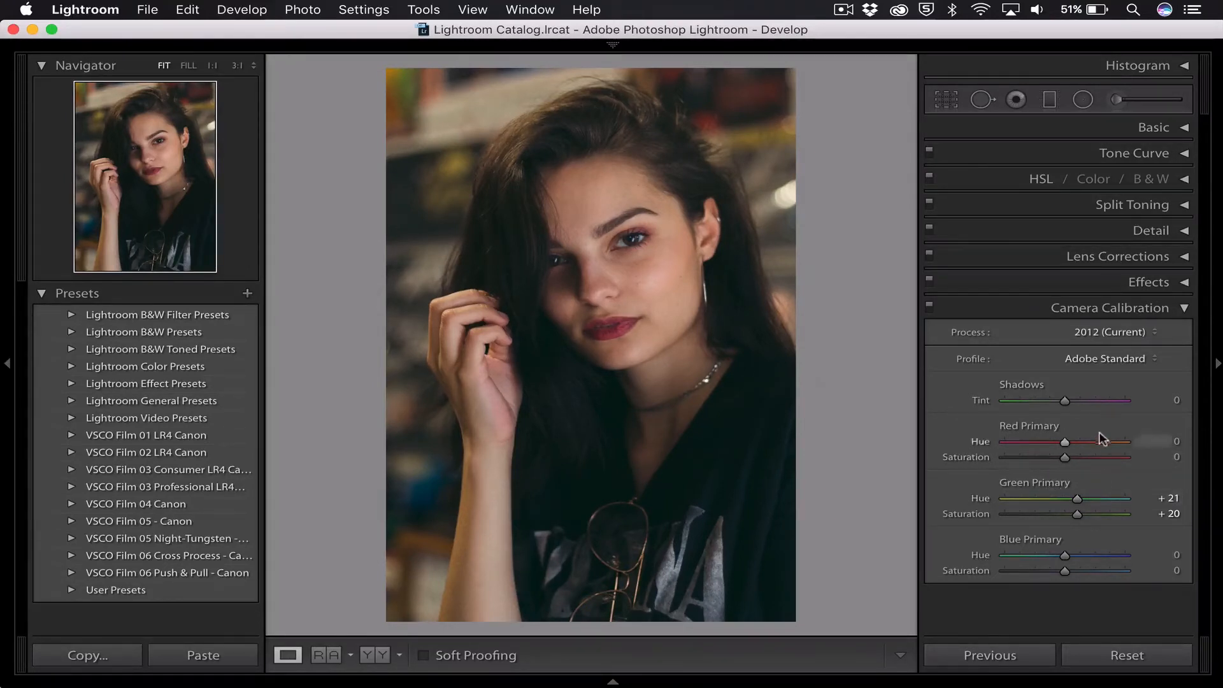
{"action": "left_click", "coordinate": [1181, 309]}
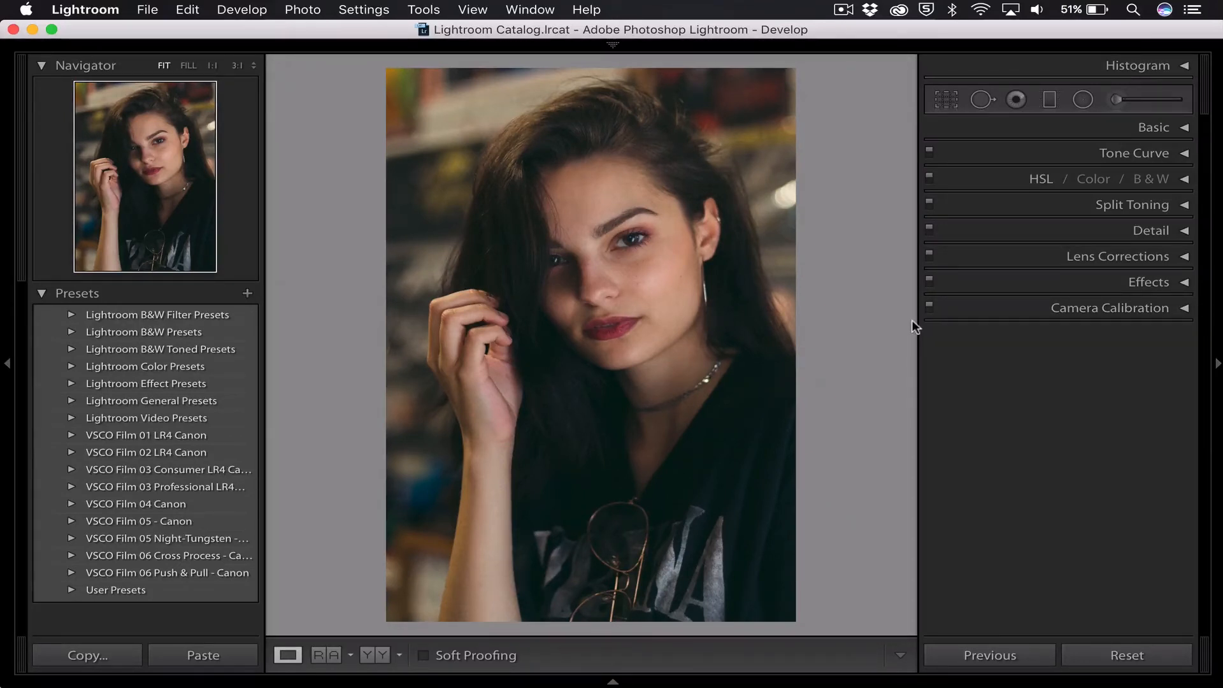
{"action": "key", "text": "backslash"}
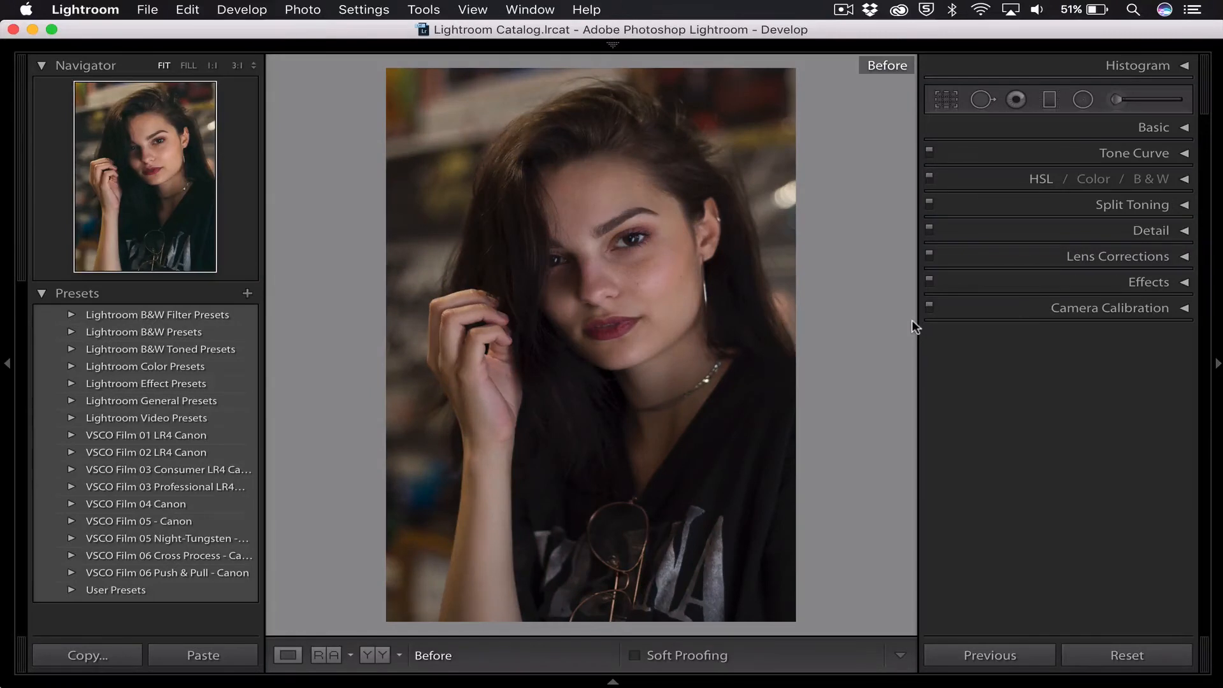
{"action": "key", "text": "backslash"}
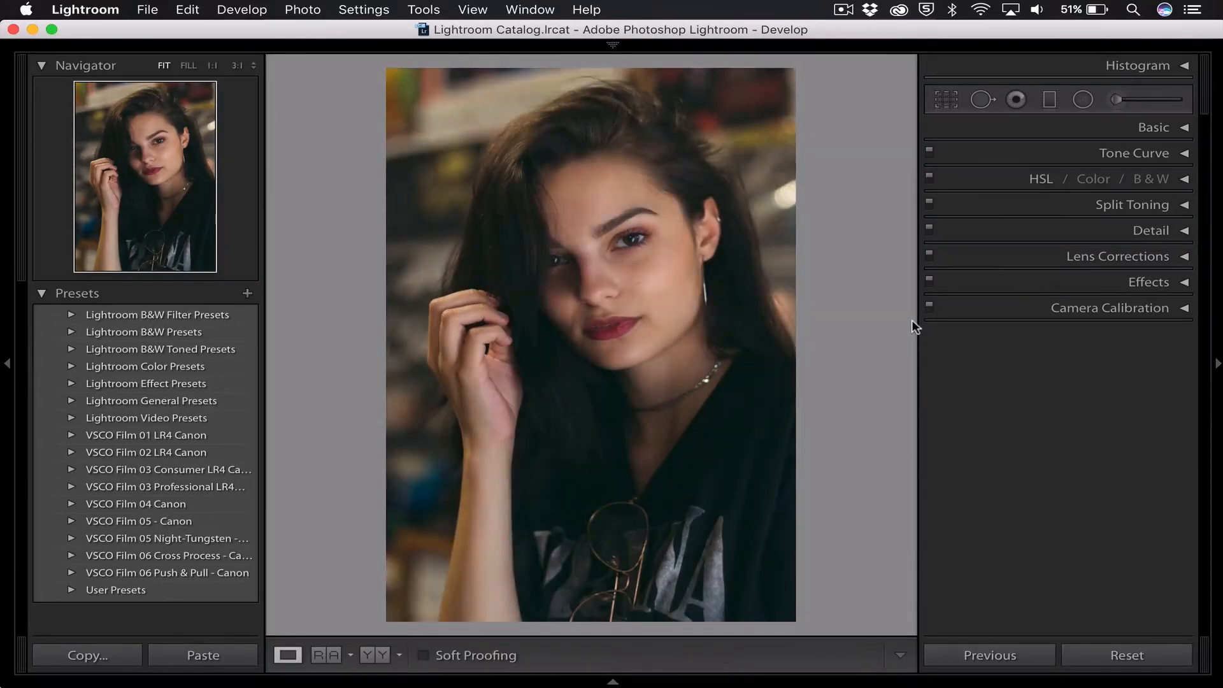